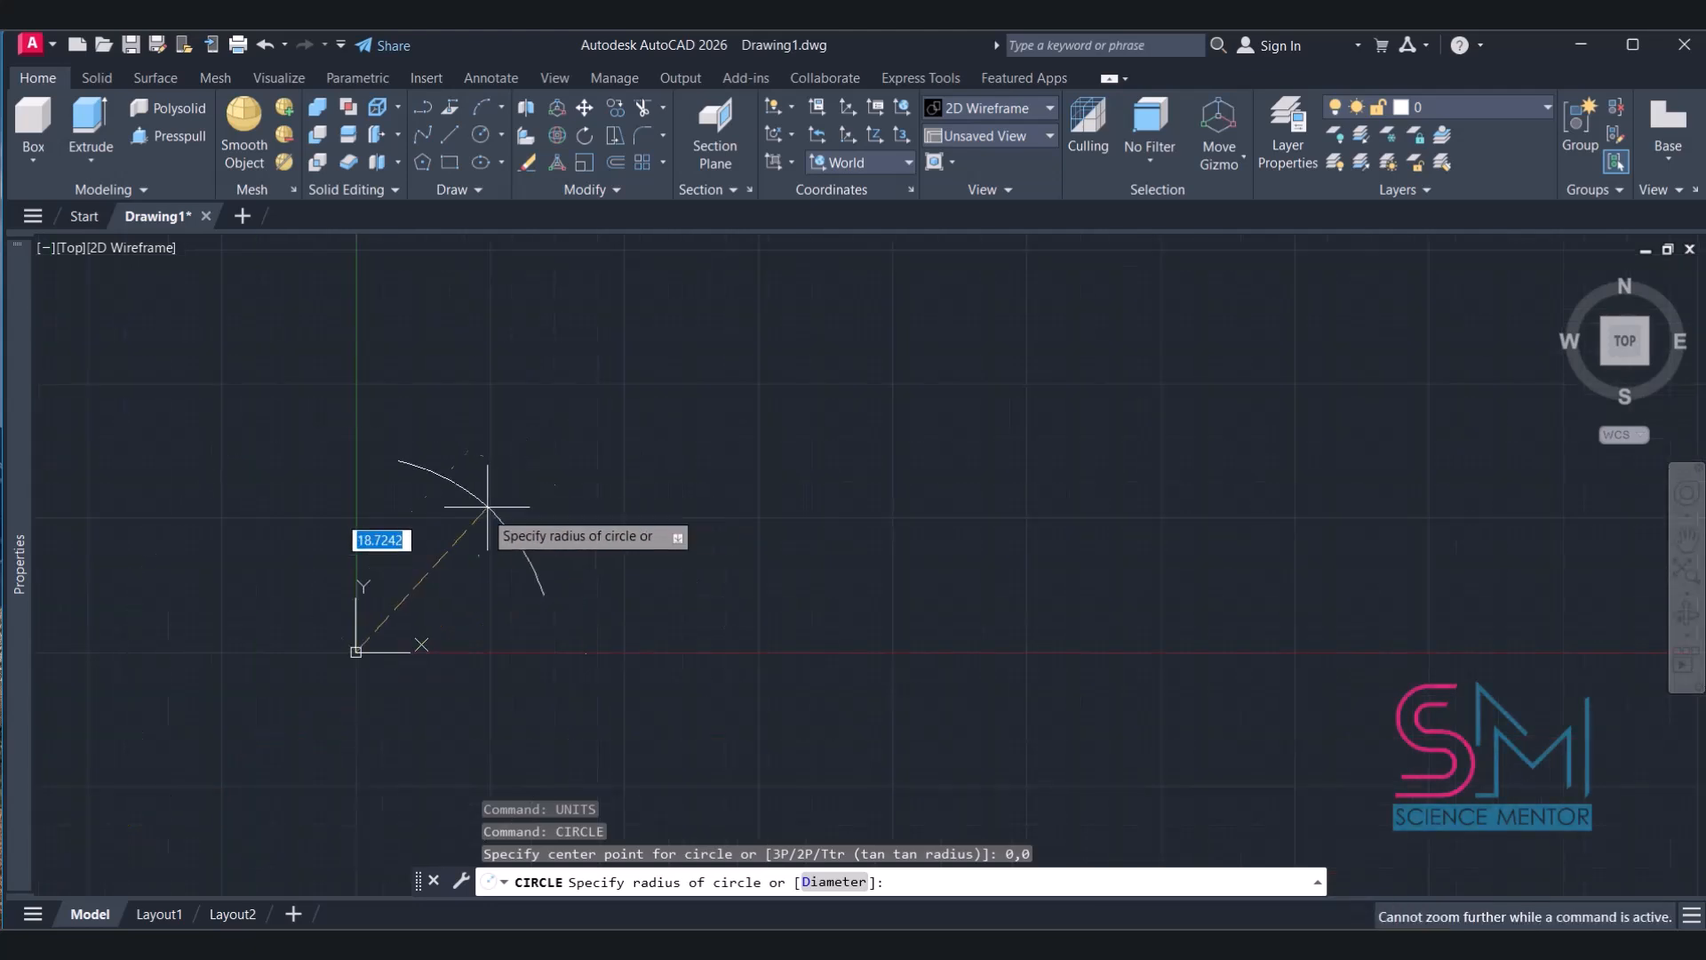
Complete the circle centred at the origin with a radius of 5
middle_drag(385, 564, 698, 415)
scroll(694, 417, up, 4)
text(5)
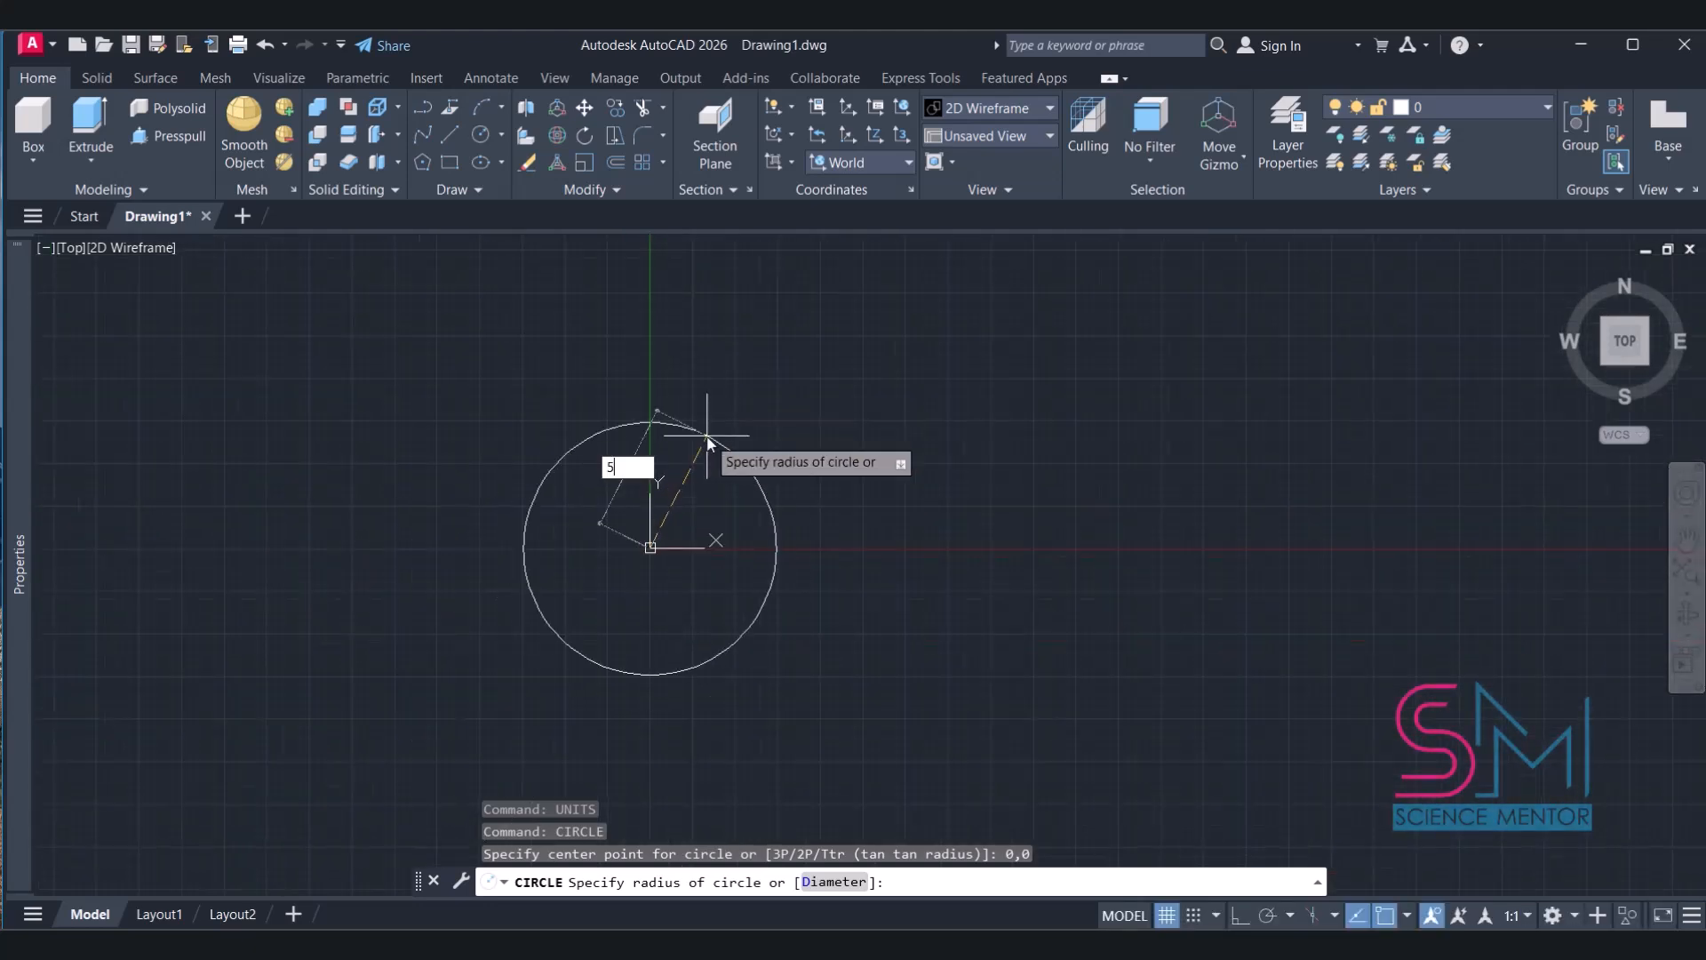
key(Return)
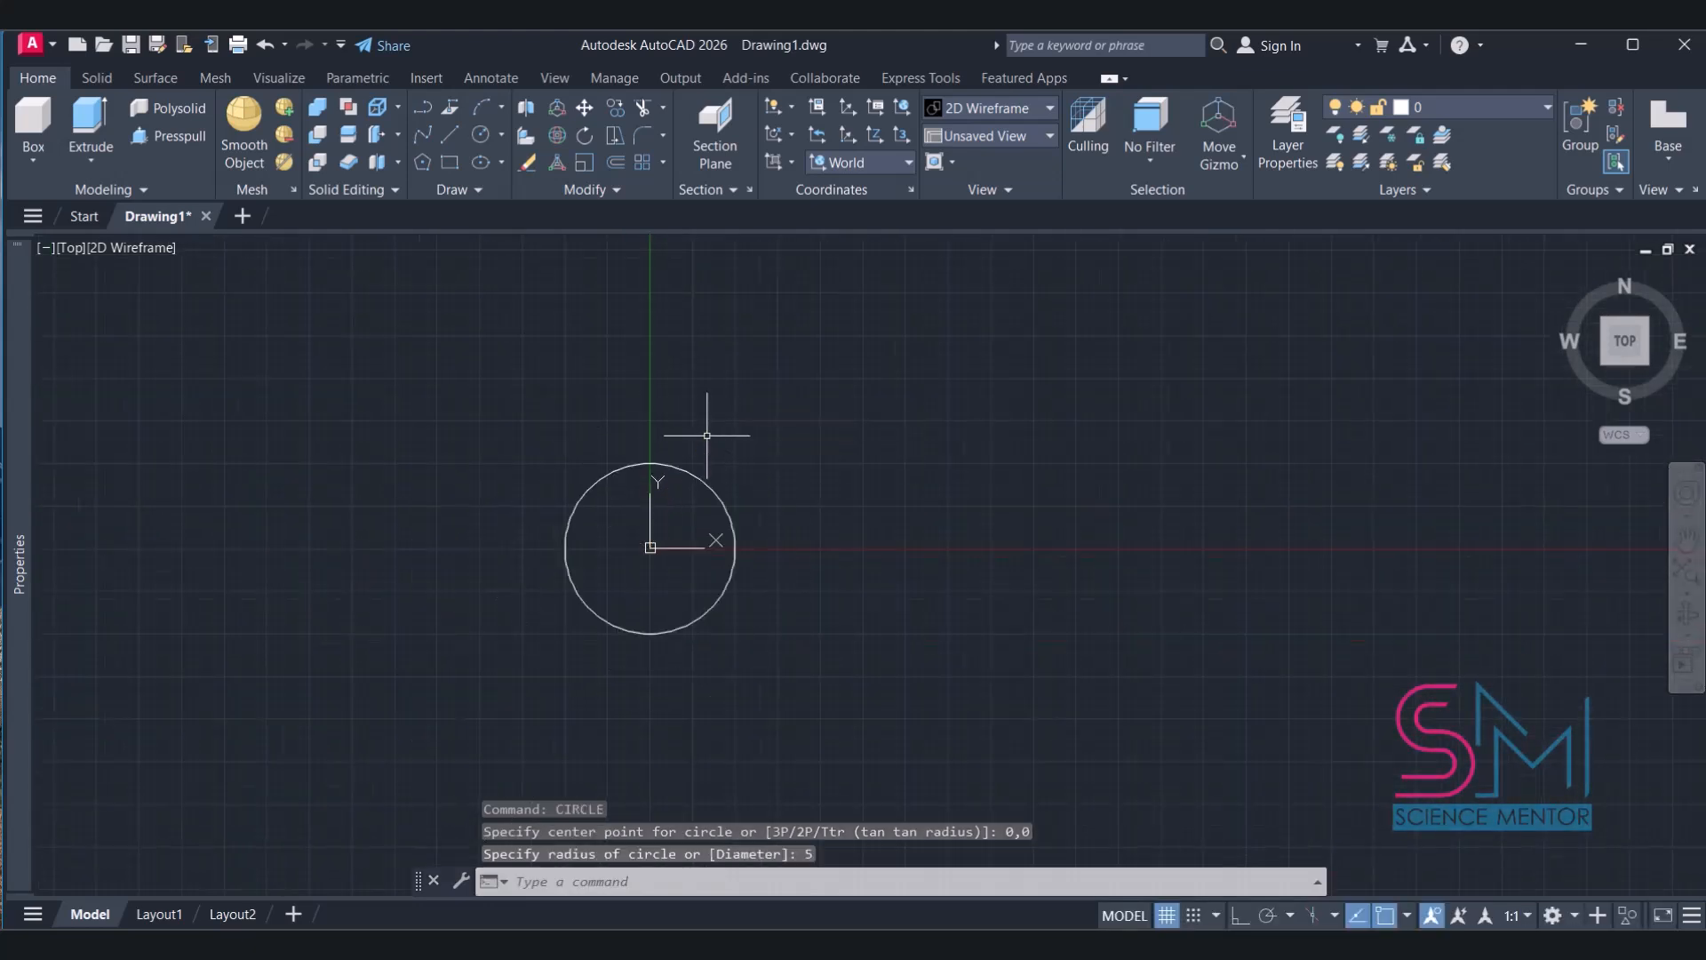
Draw a concentric circle centred at 0,0 with a radius of 8.5
click(478, 134)
text(0,0)
key(Return)
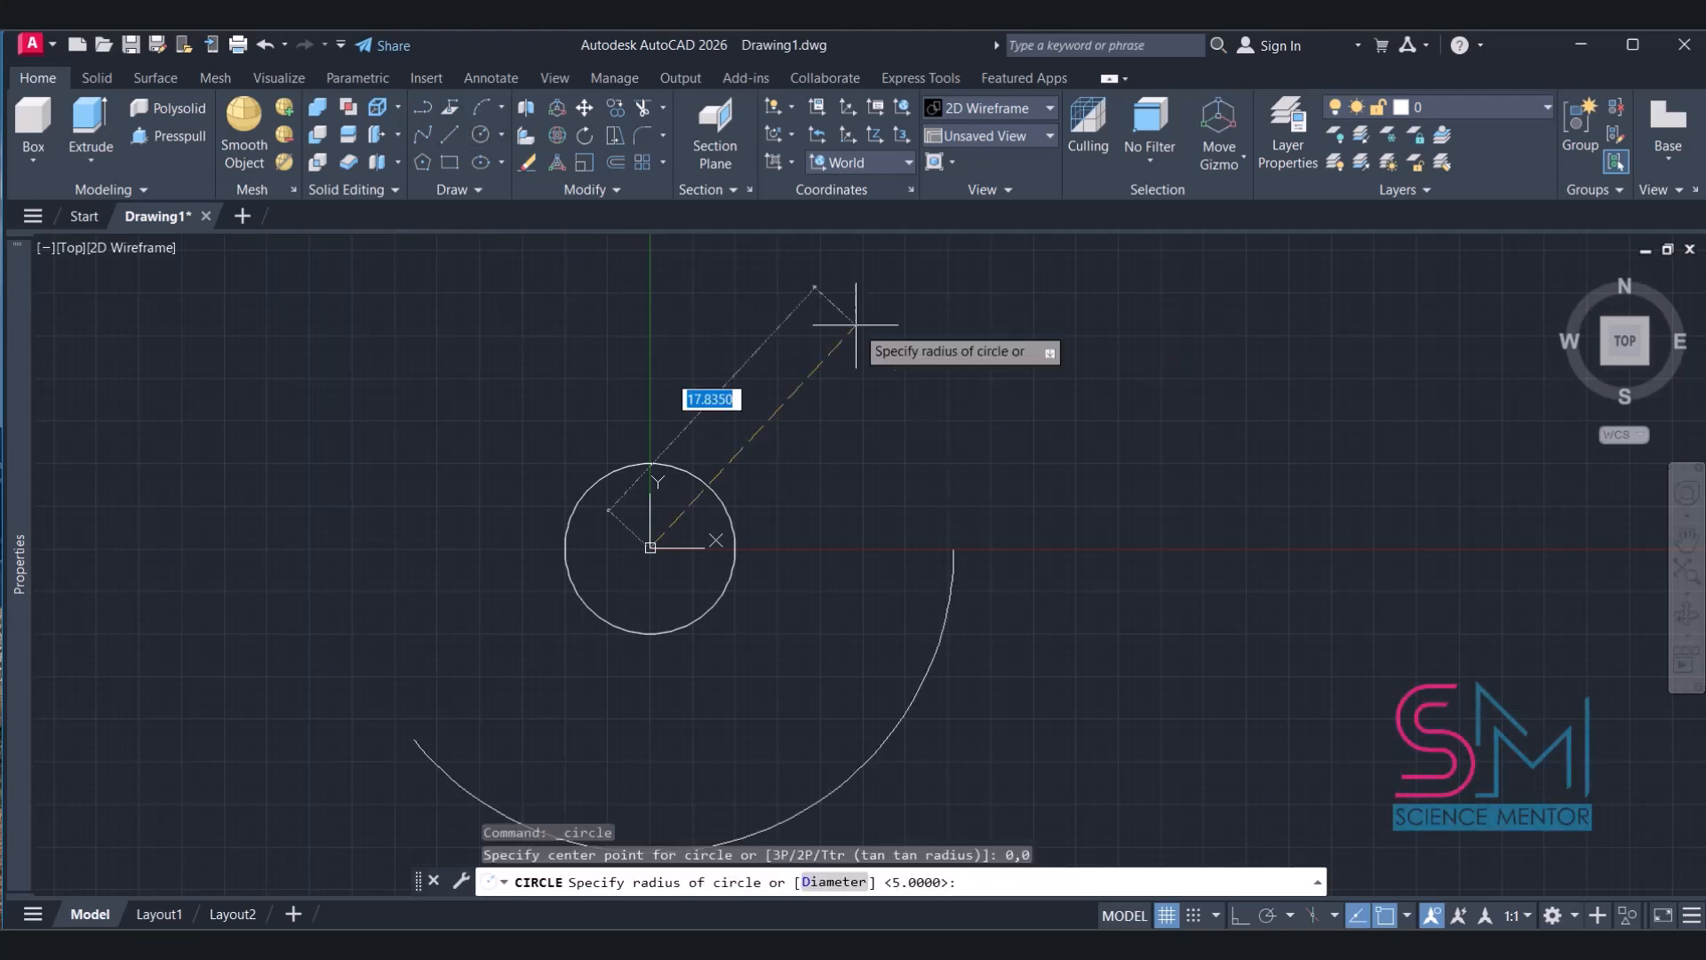
text(8)
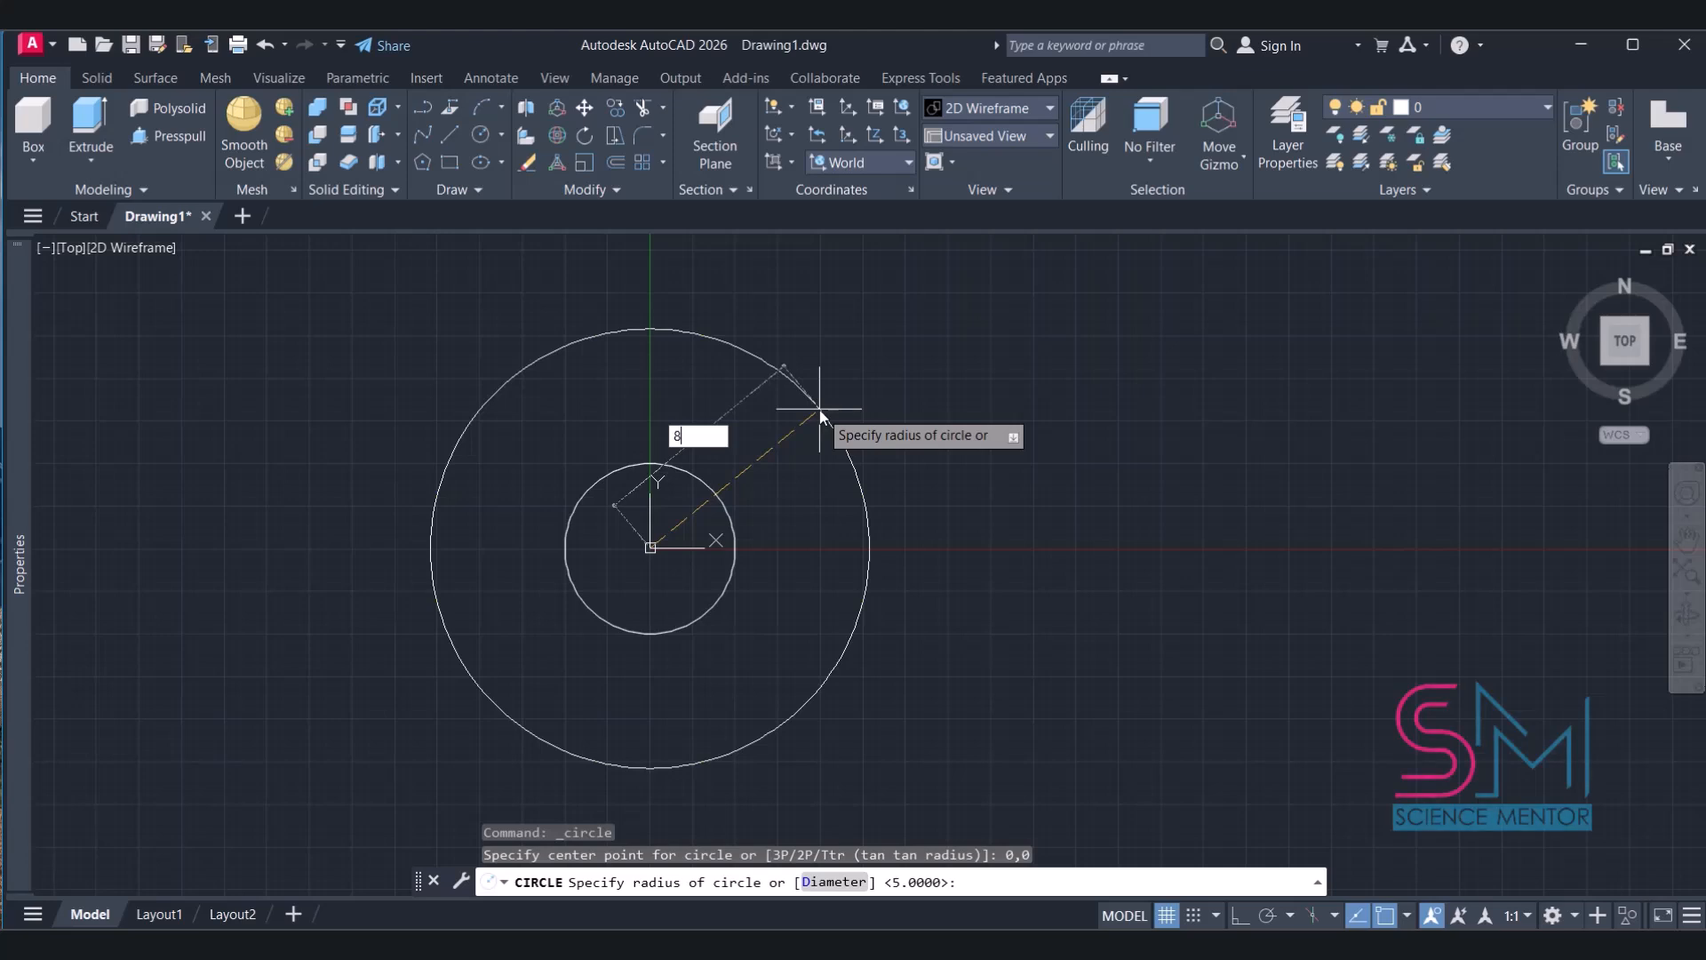
text(.5)
key(Return)
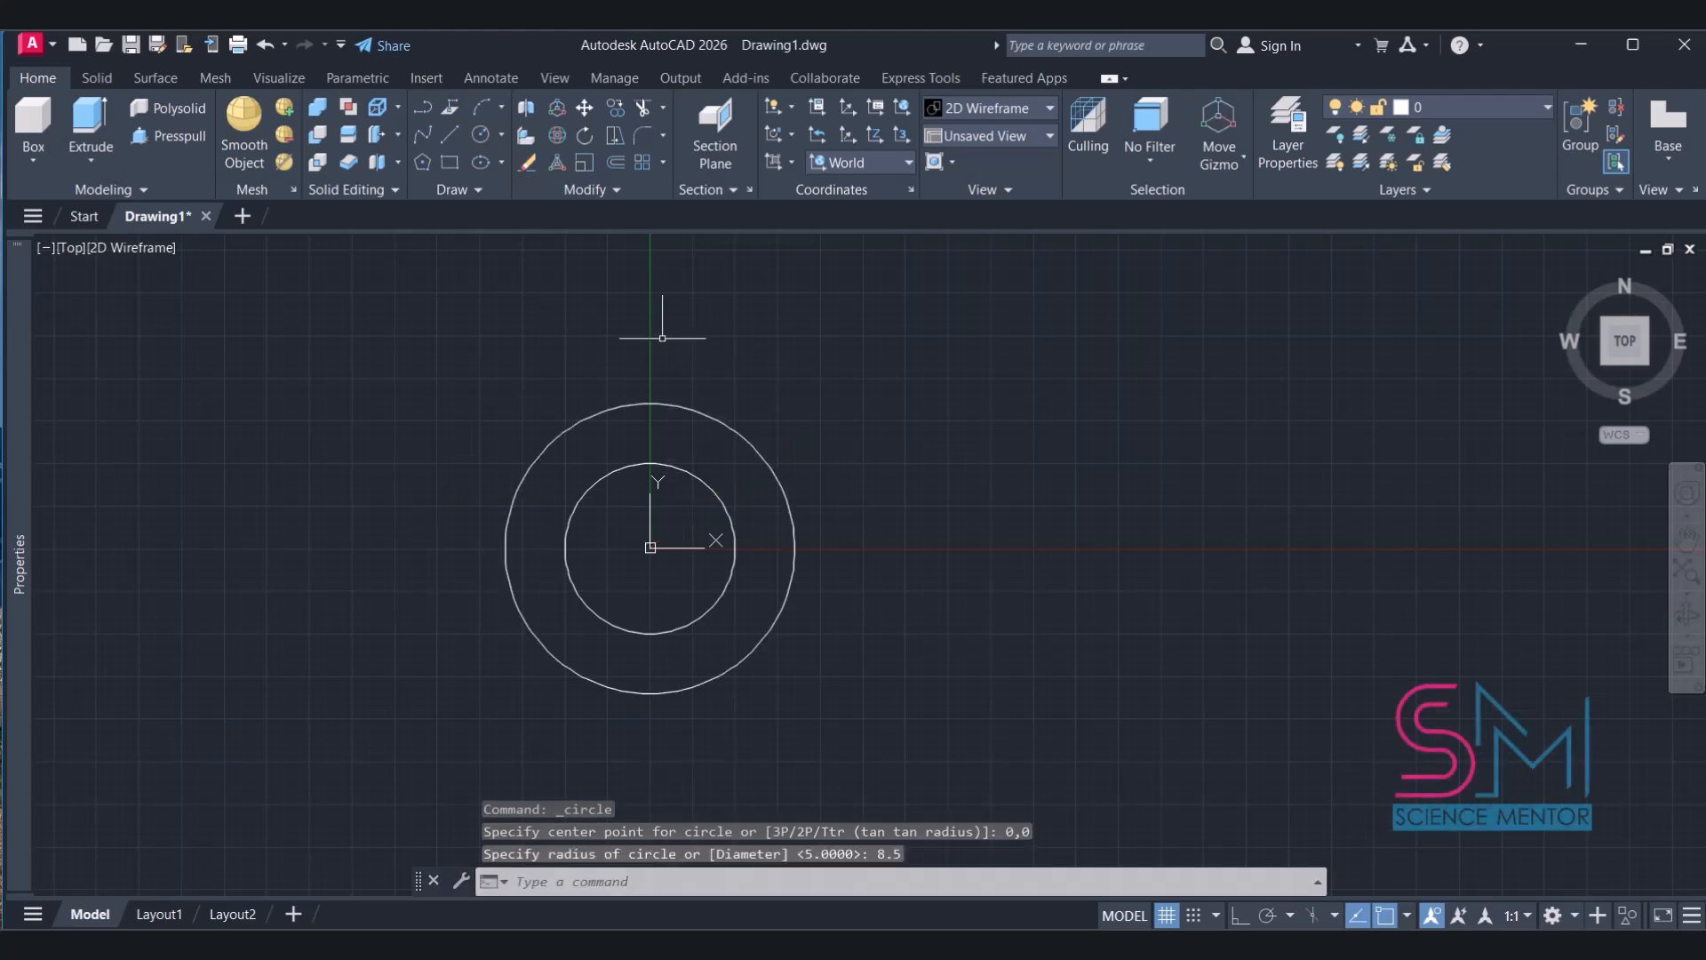
Add a third concentric circle centred at 0,0 with a radius of 11.5
key(Return)
text(0)
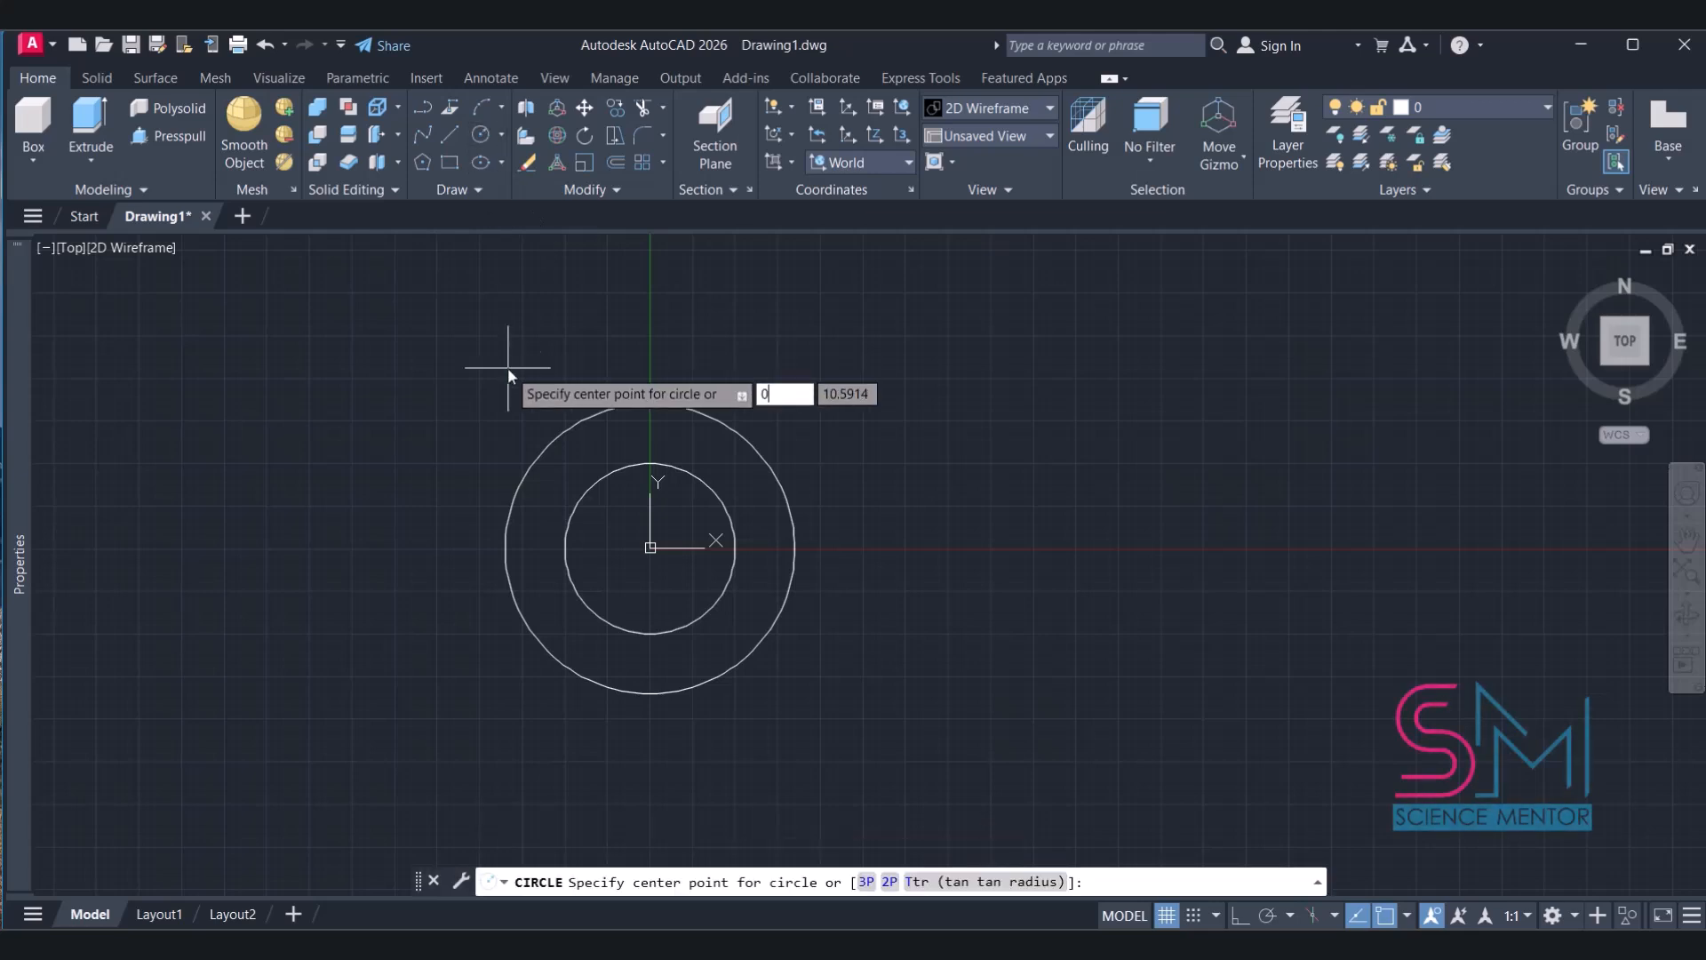
text(,)
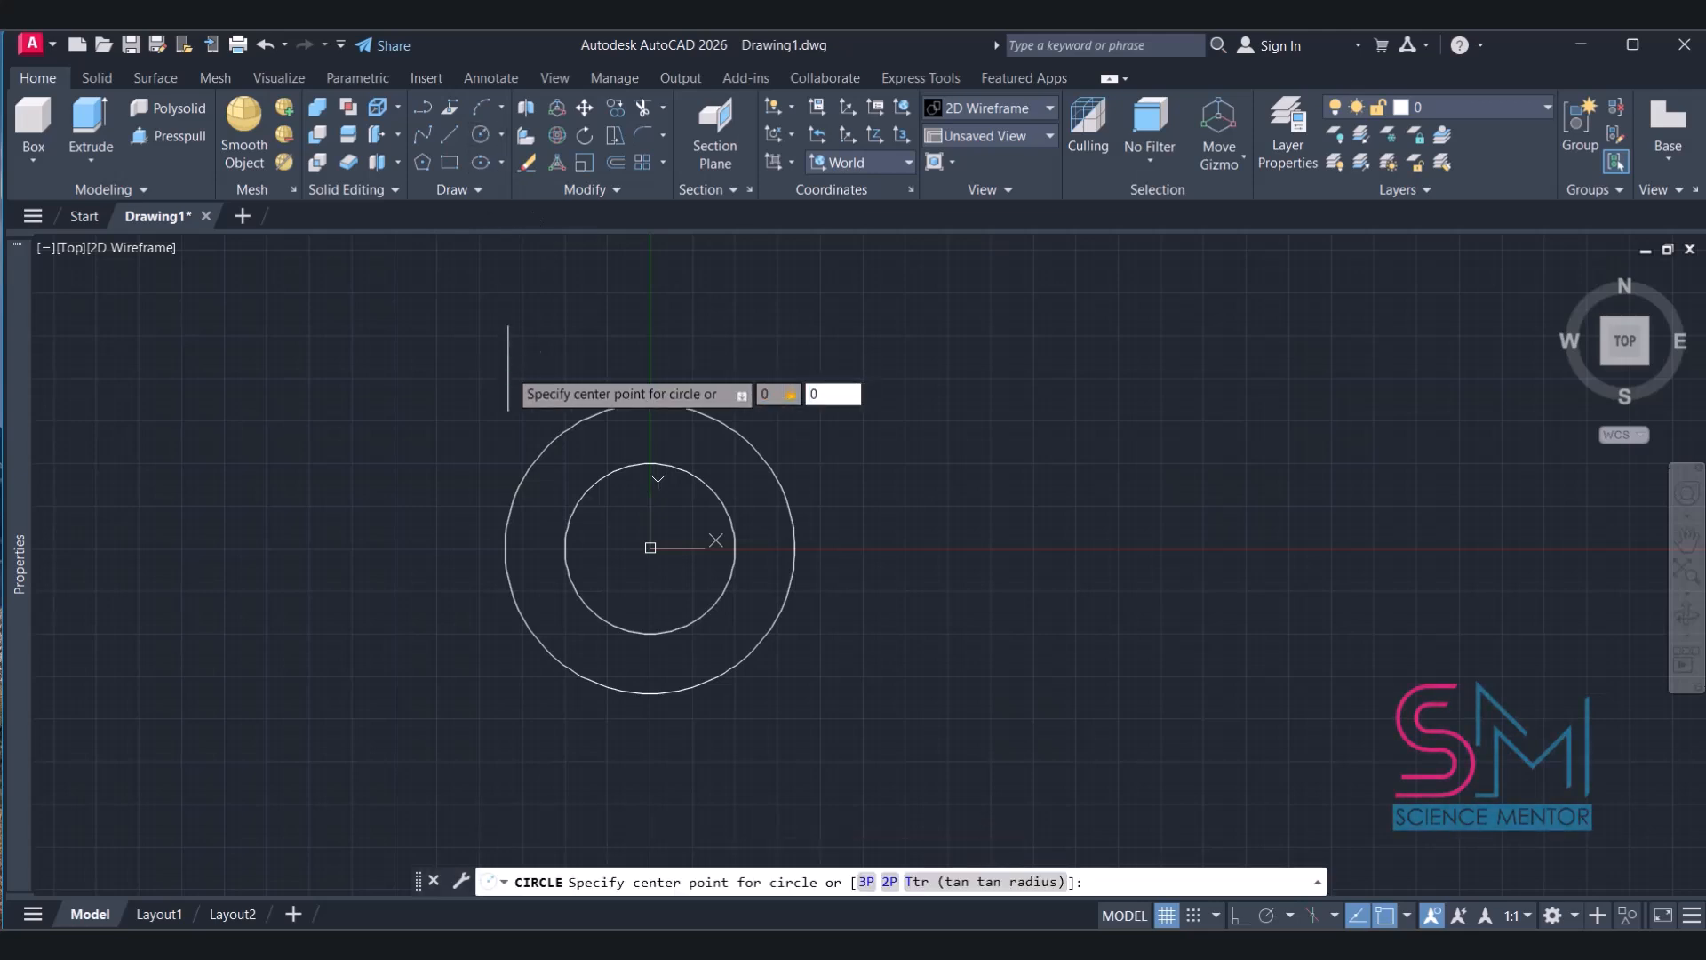
key(Return)
text(11.5)
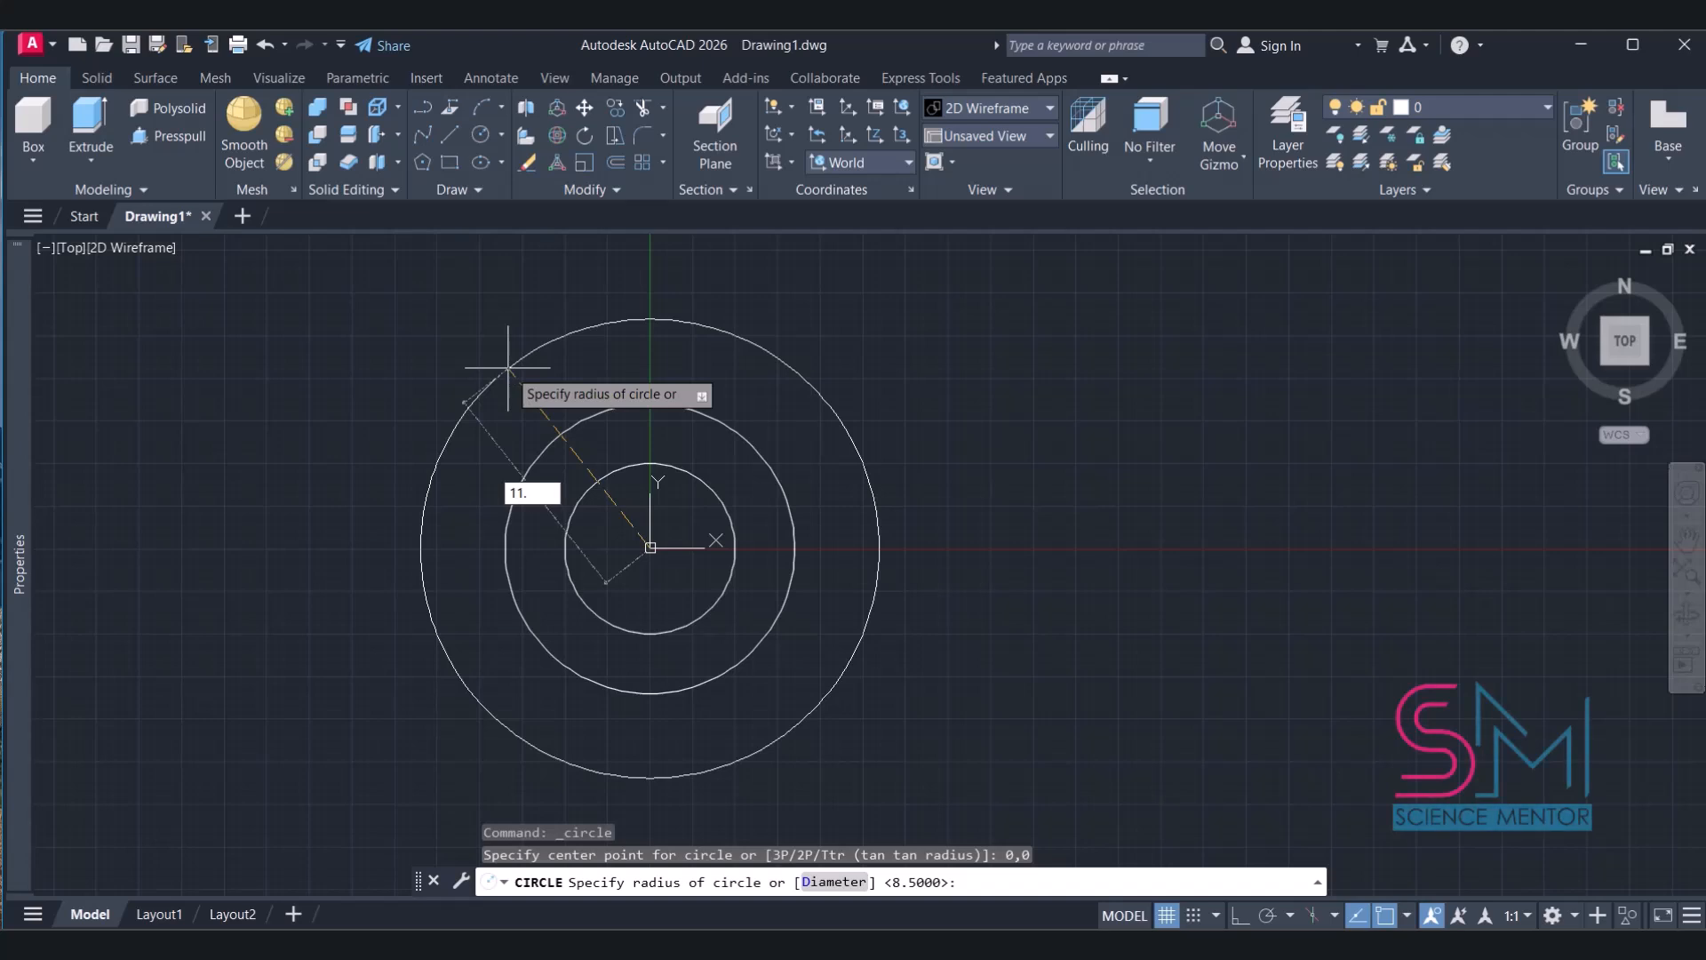
key(Return)
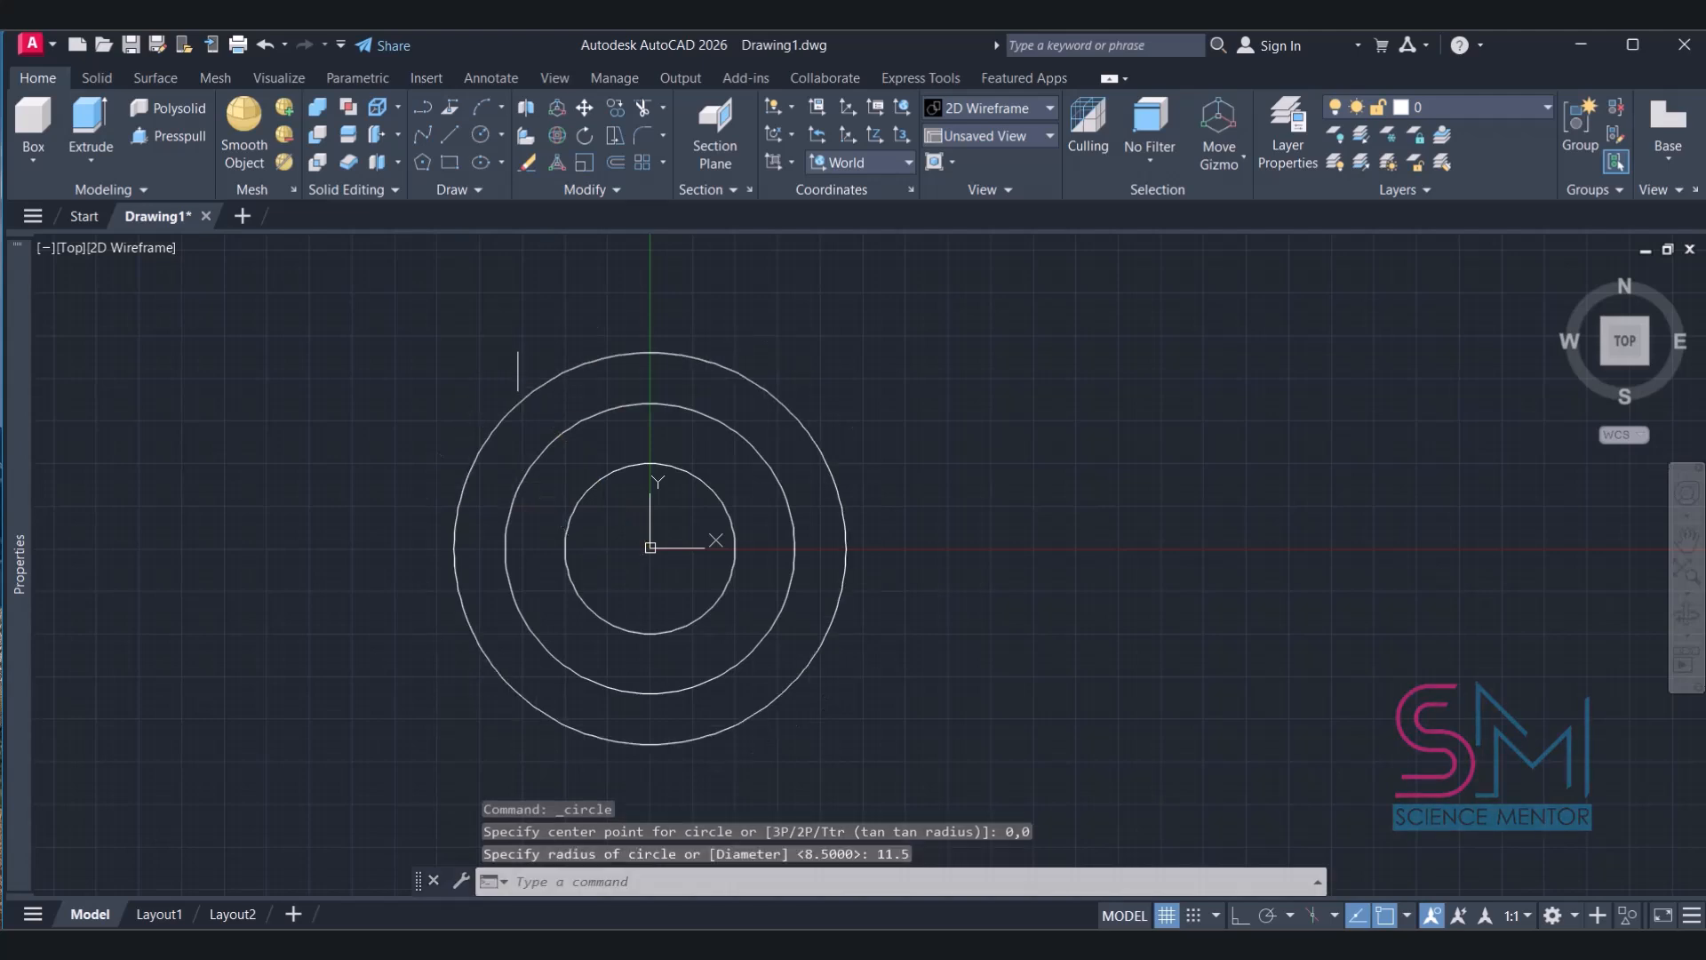
Draw the outermost concentric circle centred at 0,0 with a radius of 15
click(480, 134)
text(0,0)
key(Return)
text(1)
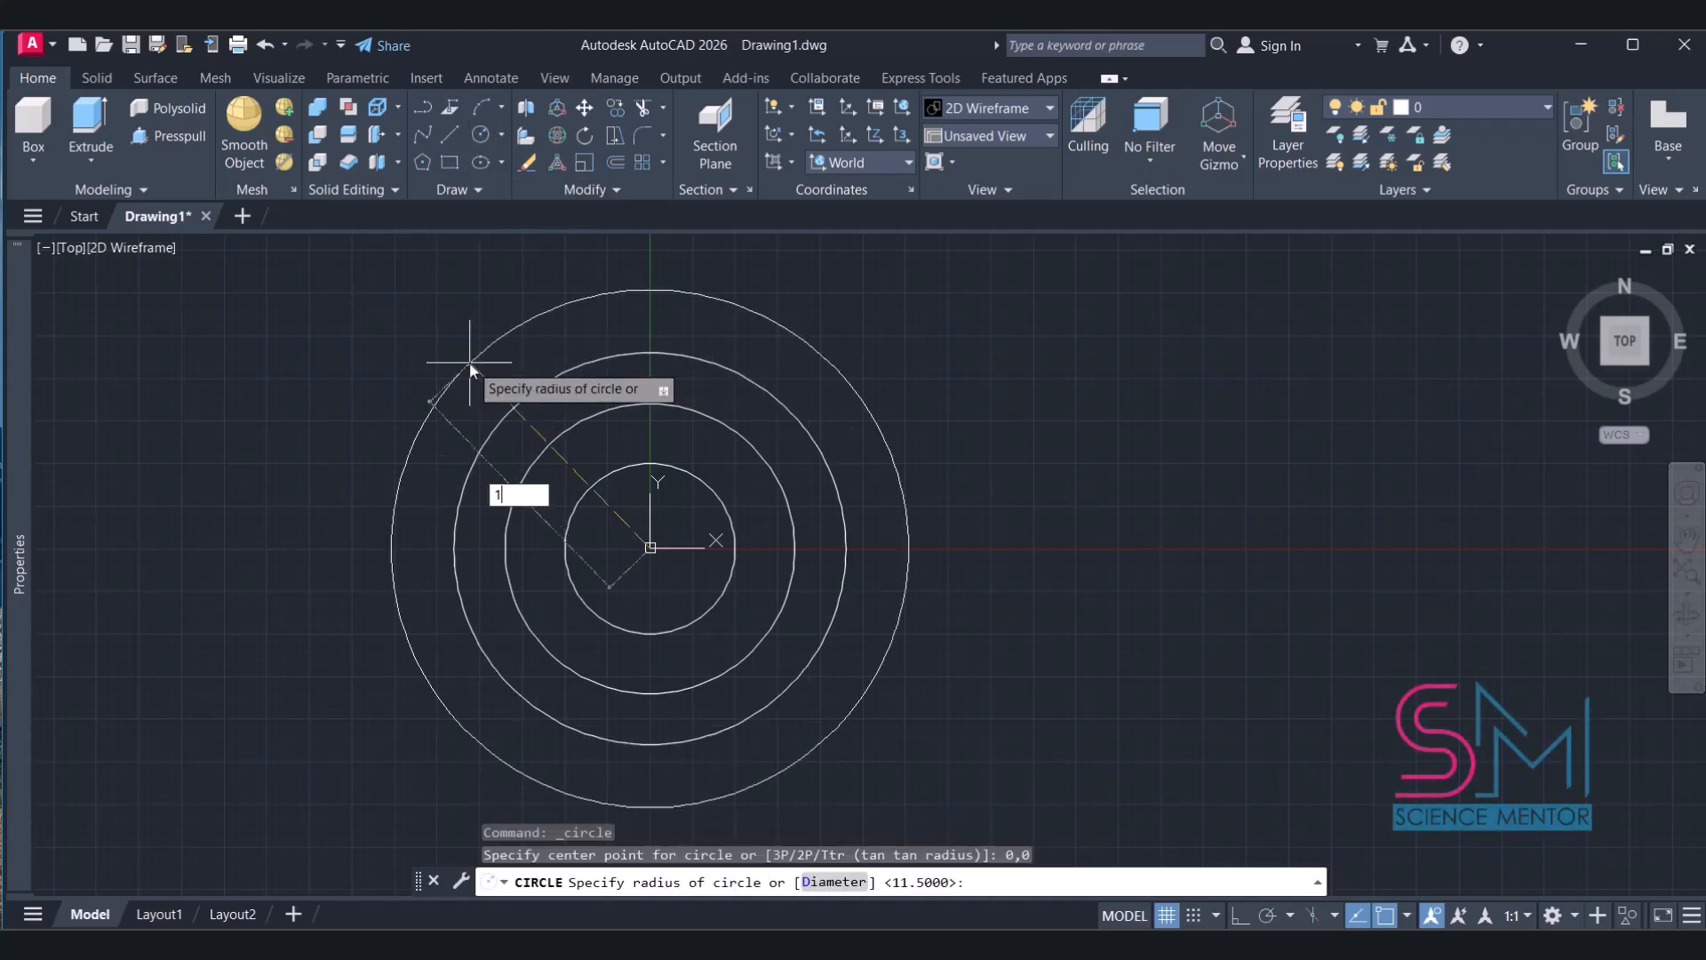
text(5)
key(Return)
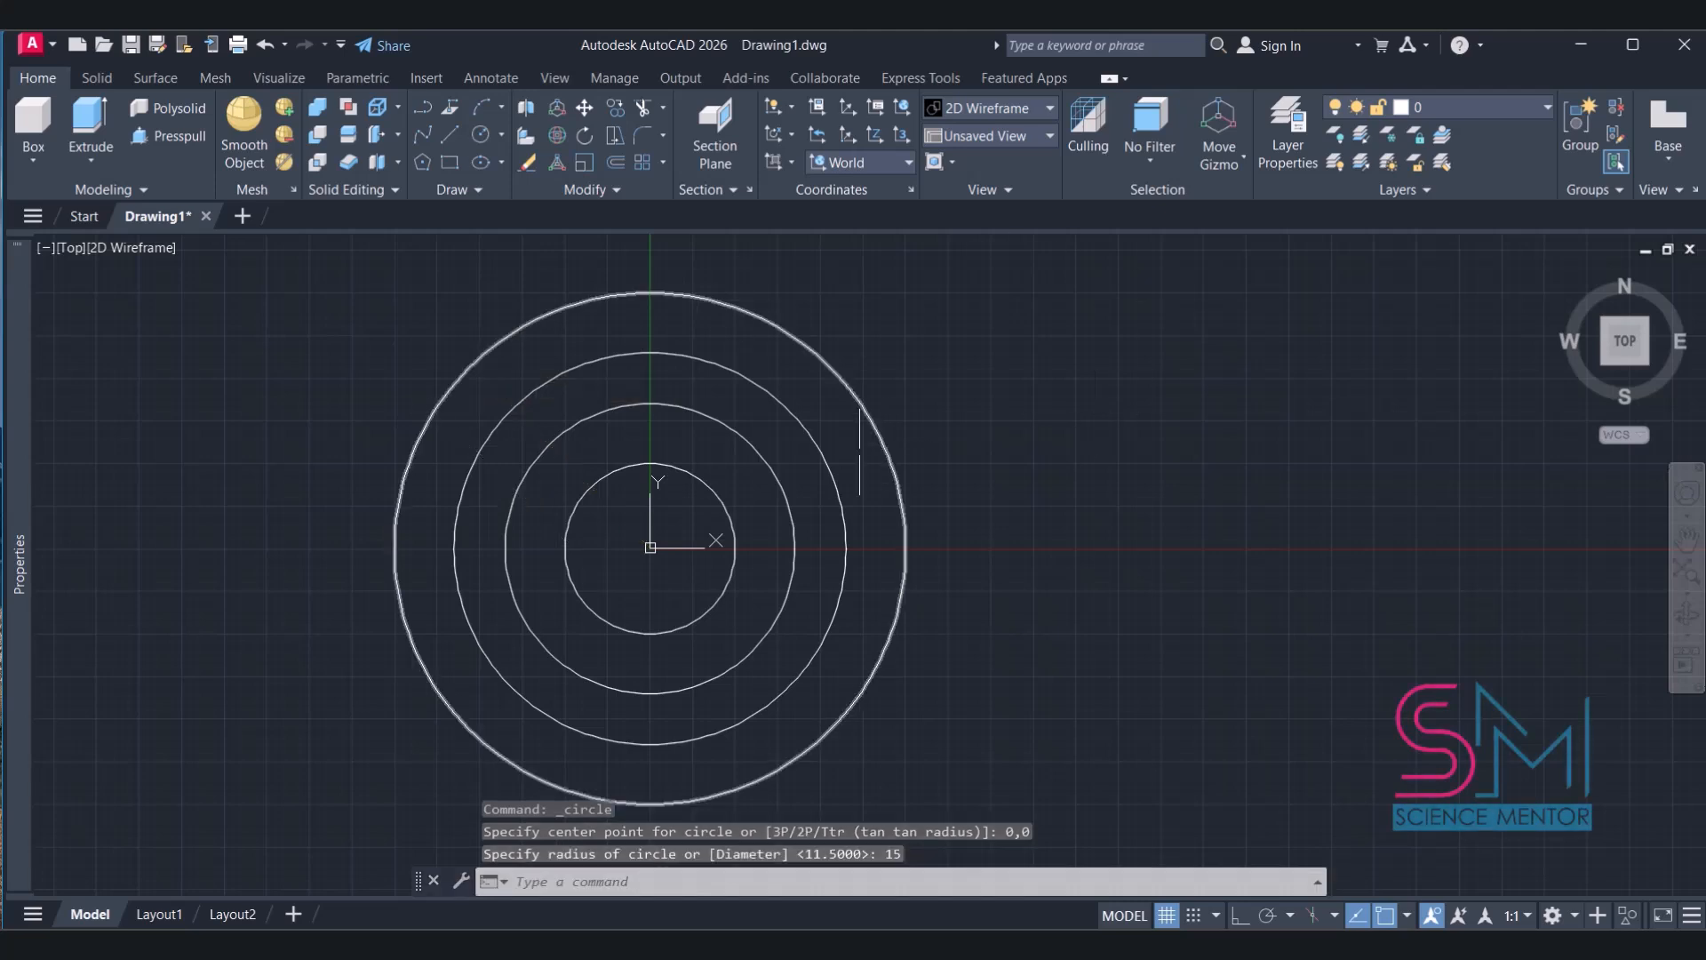
Set the default elevation for new objects to 4.5 with ELEV, accepting the default thickness
scroll(807, 484, down, 3)
scroll(807, 487, up, 5)
scroll(807, 487, down, 2)
middle_drag(959, 366, 1022, 385)
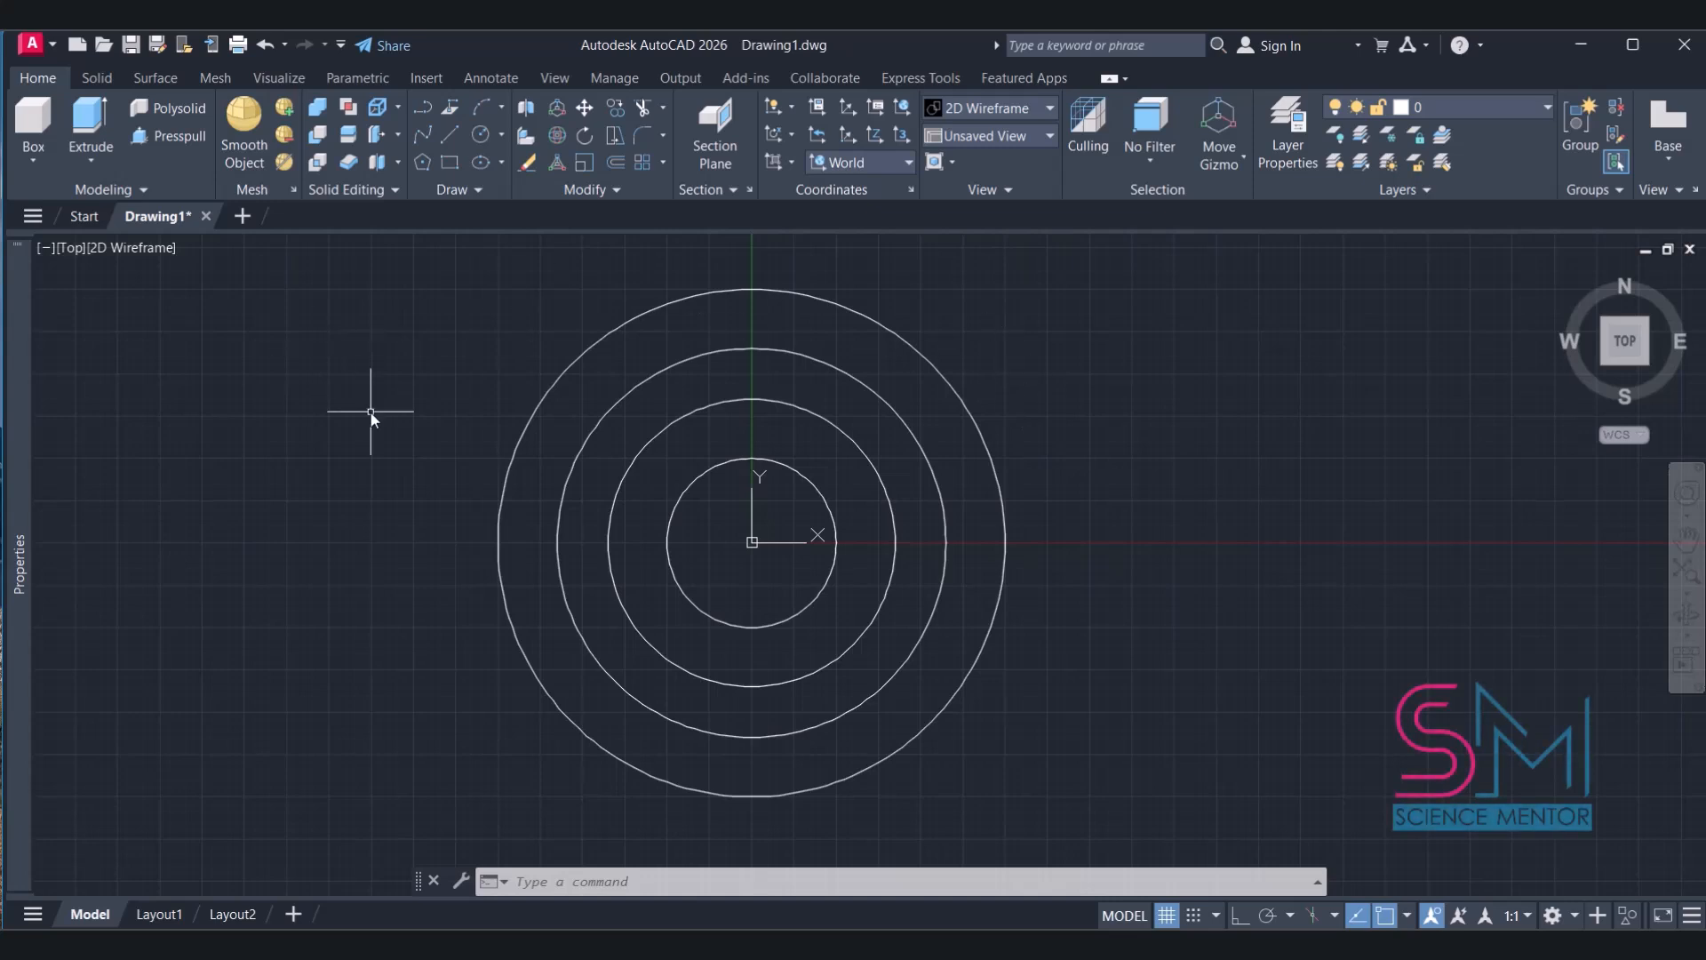
text(ELEV)
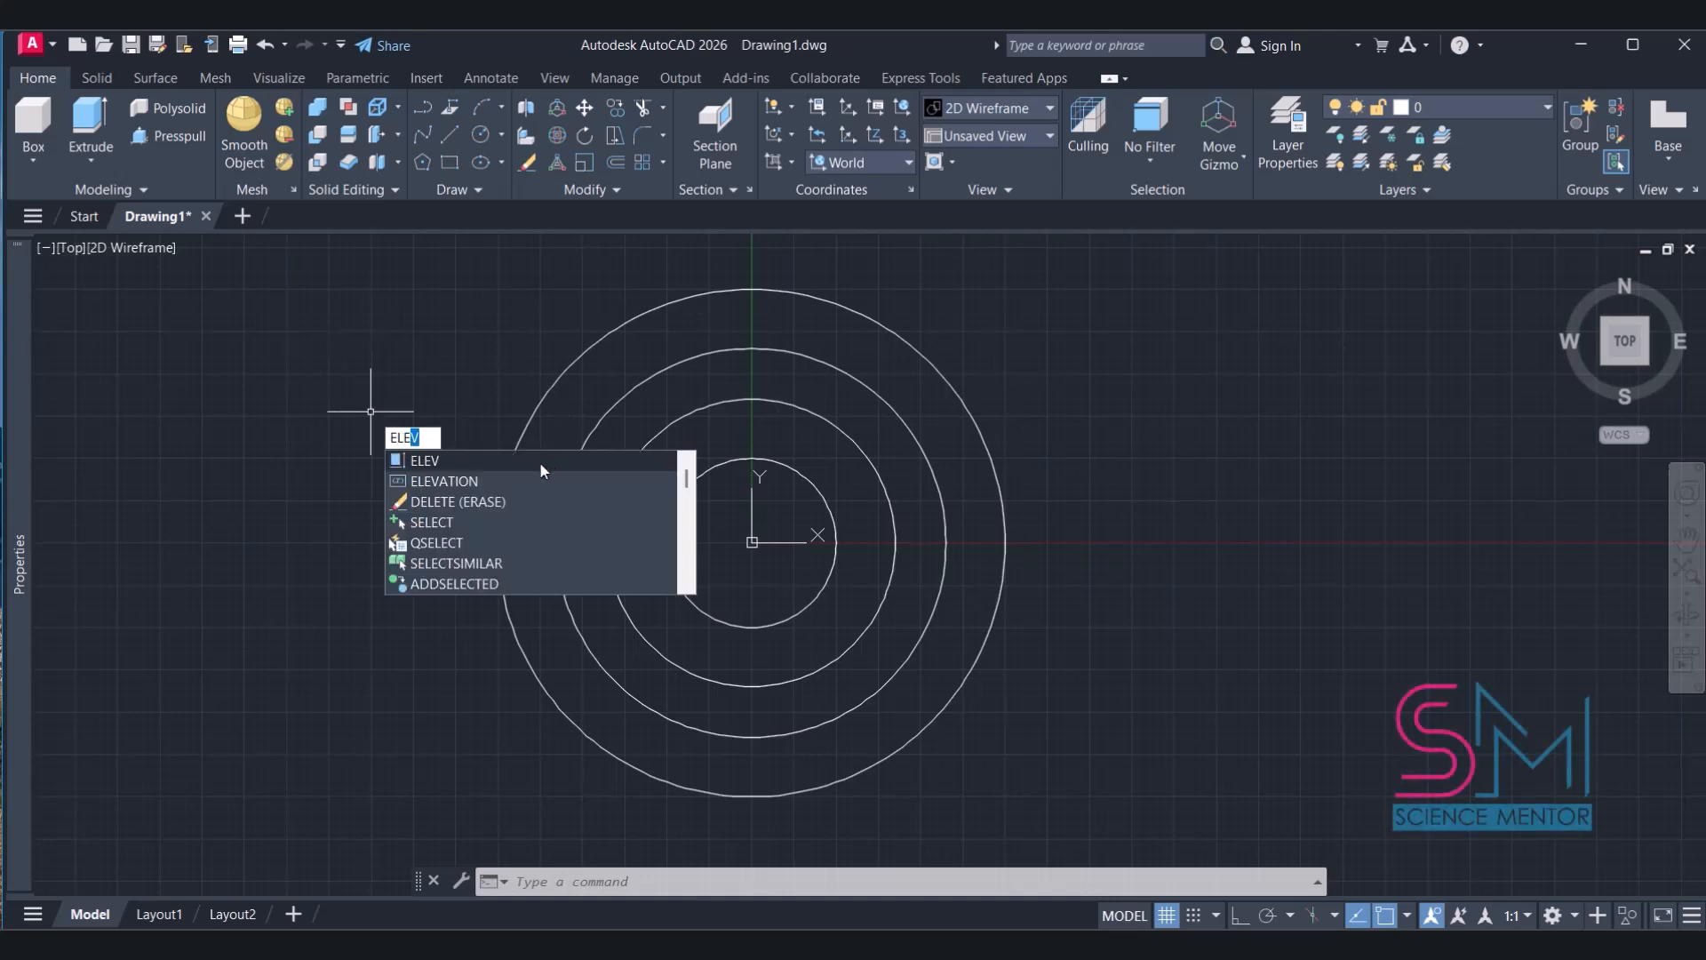
key(Return)
text(4.5)
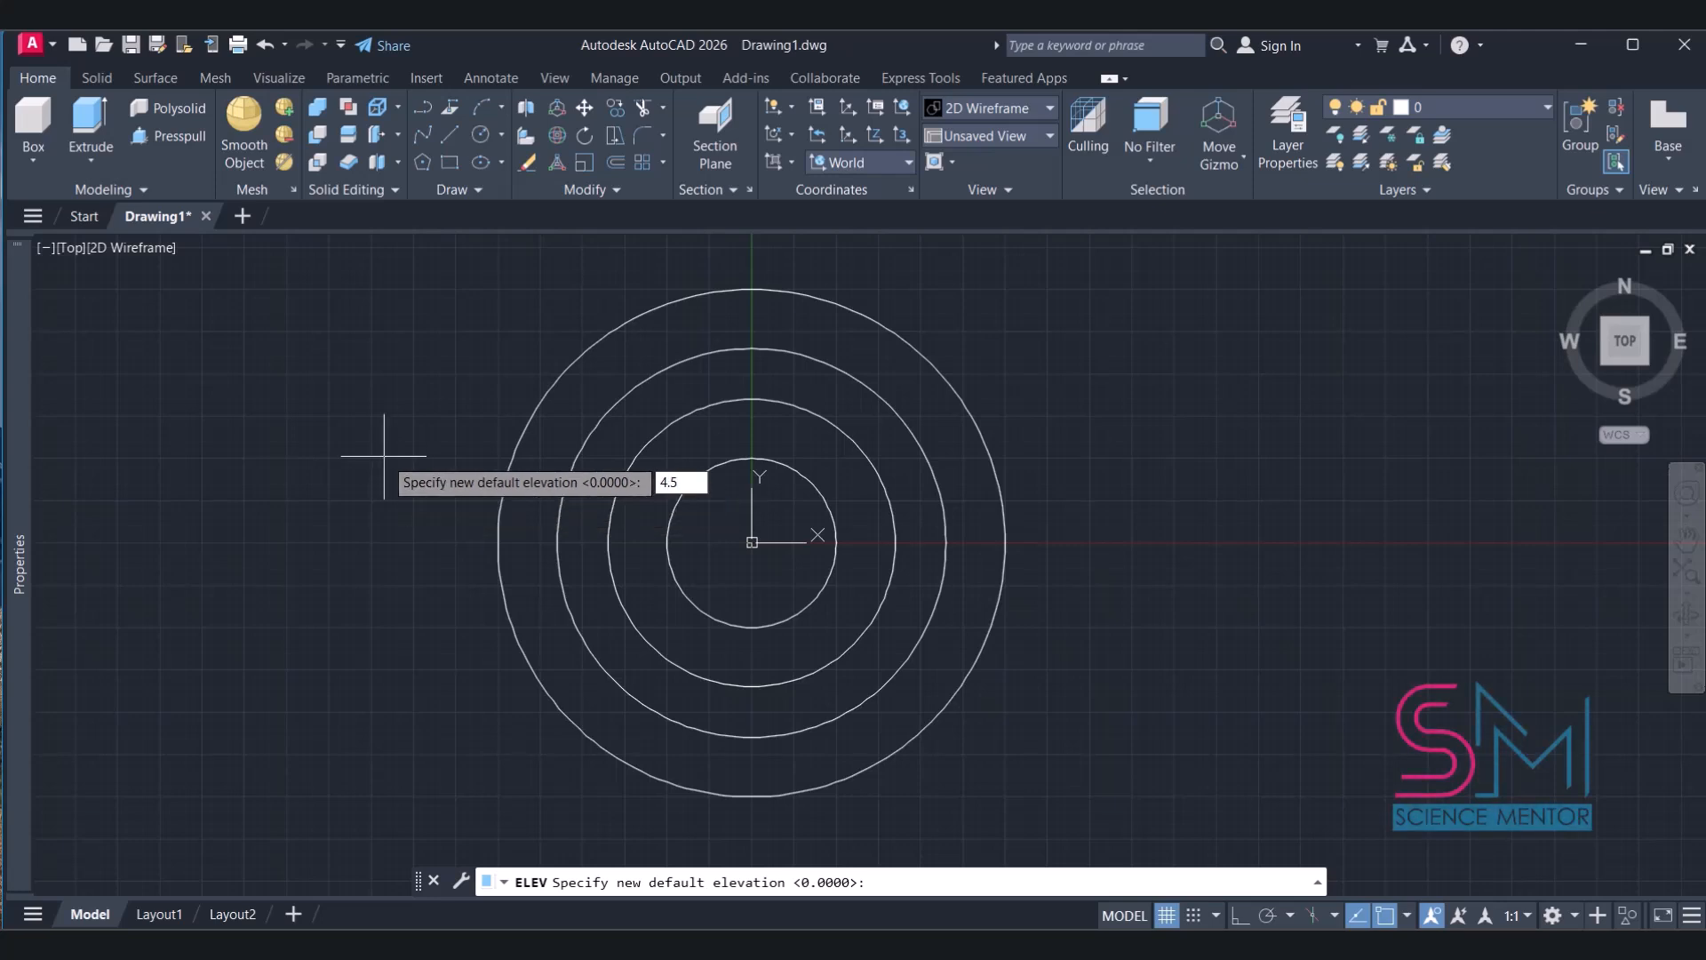
key(Return)
key(Return)
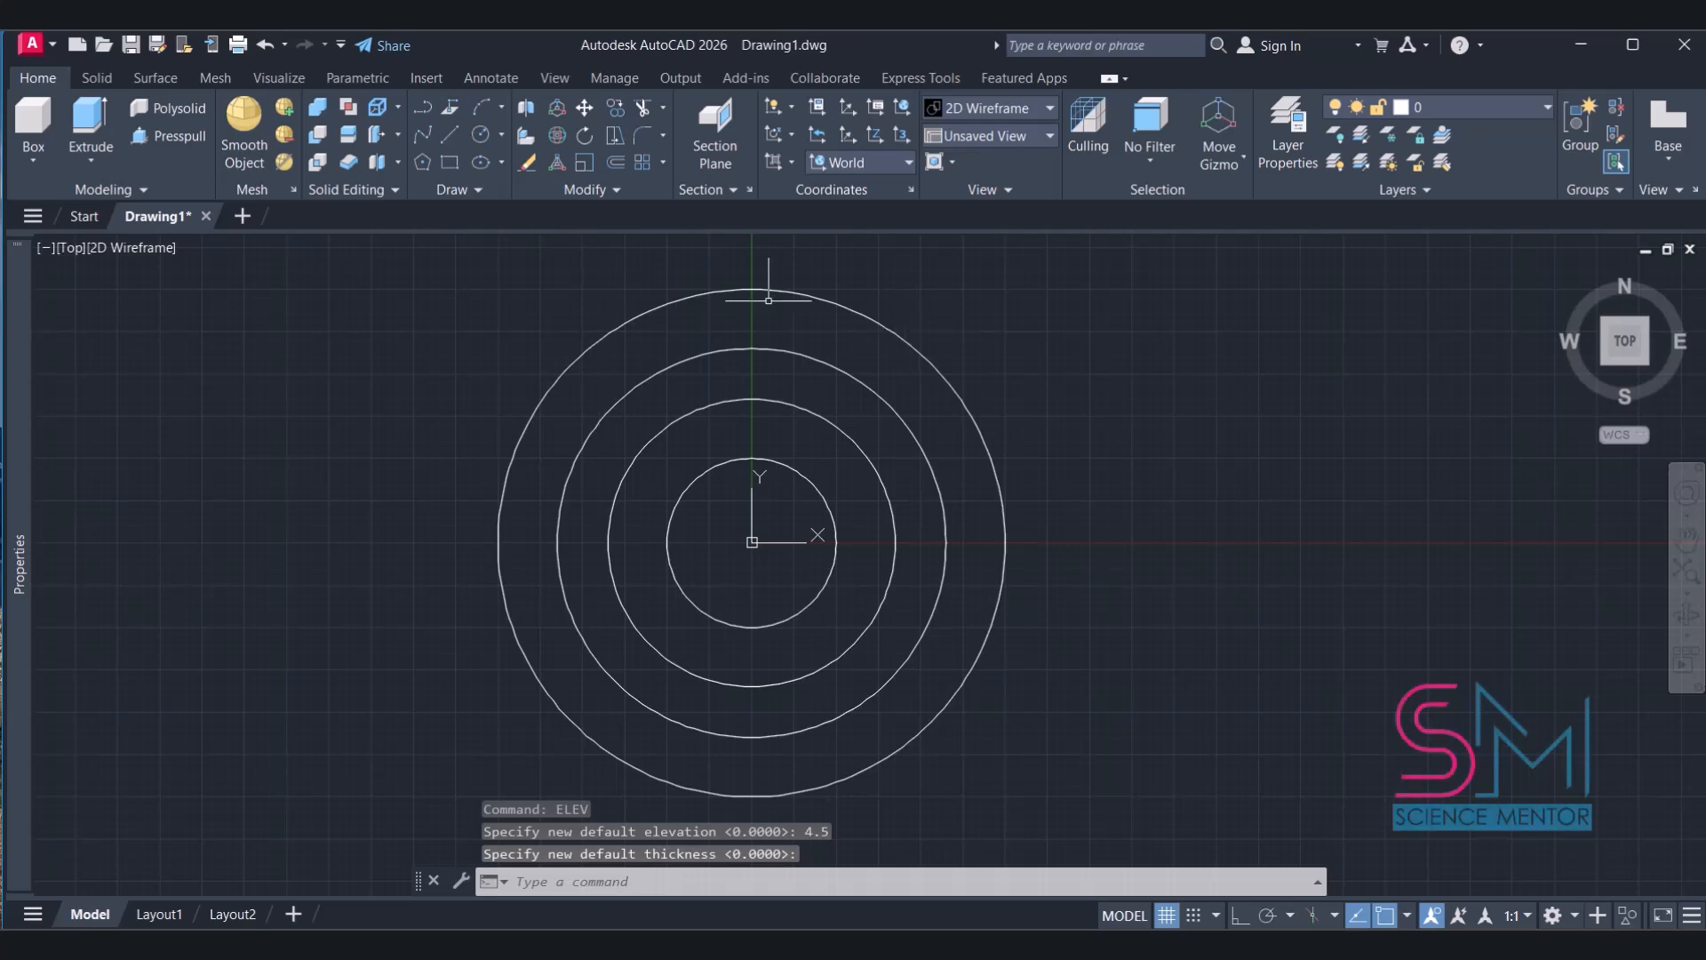
Draw a circle centred at 0,0 with a radius of 10 at the raised elevation and select it
click(495, 137)
text(0,0)
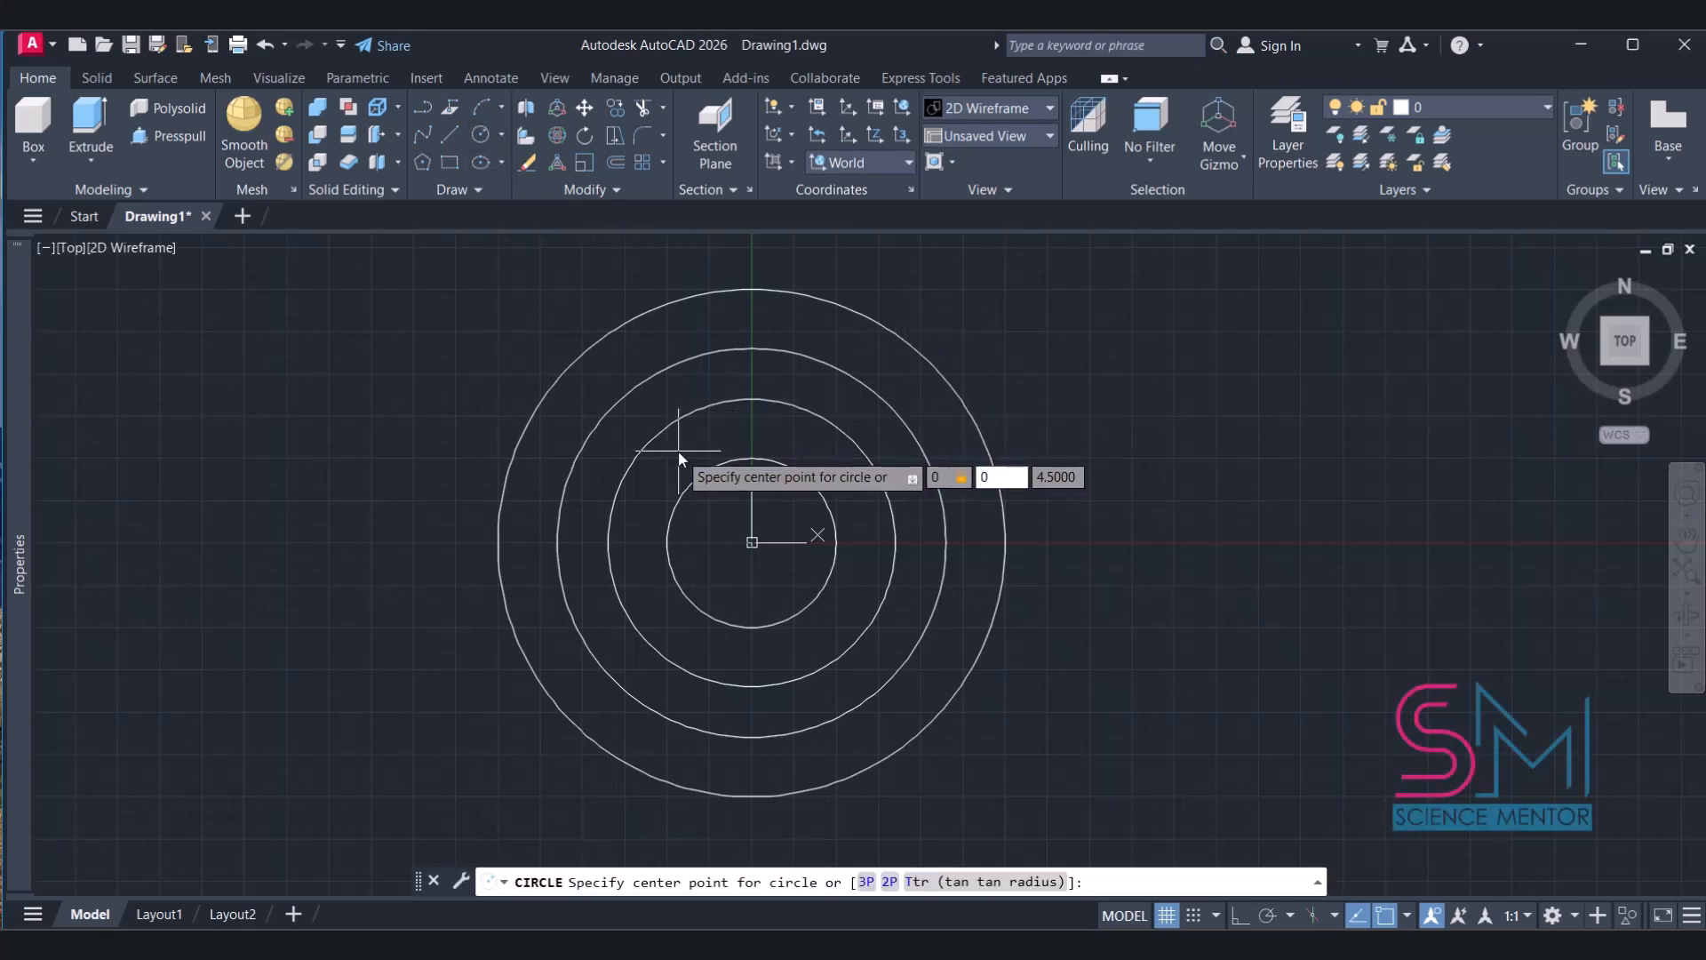
key(Return)
text(10)
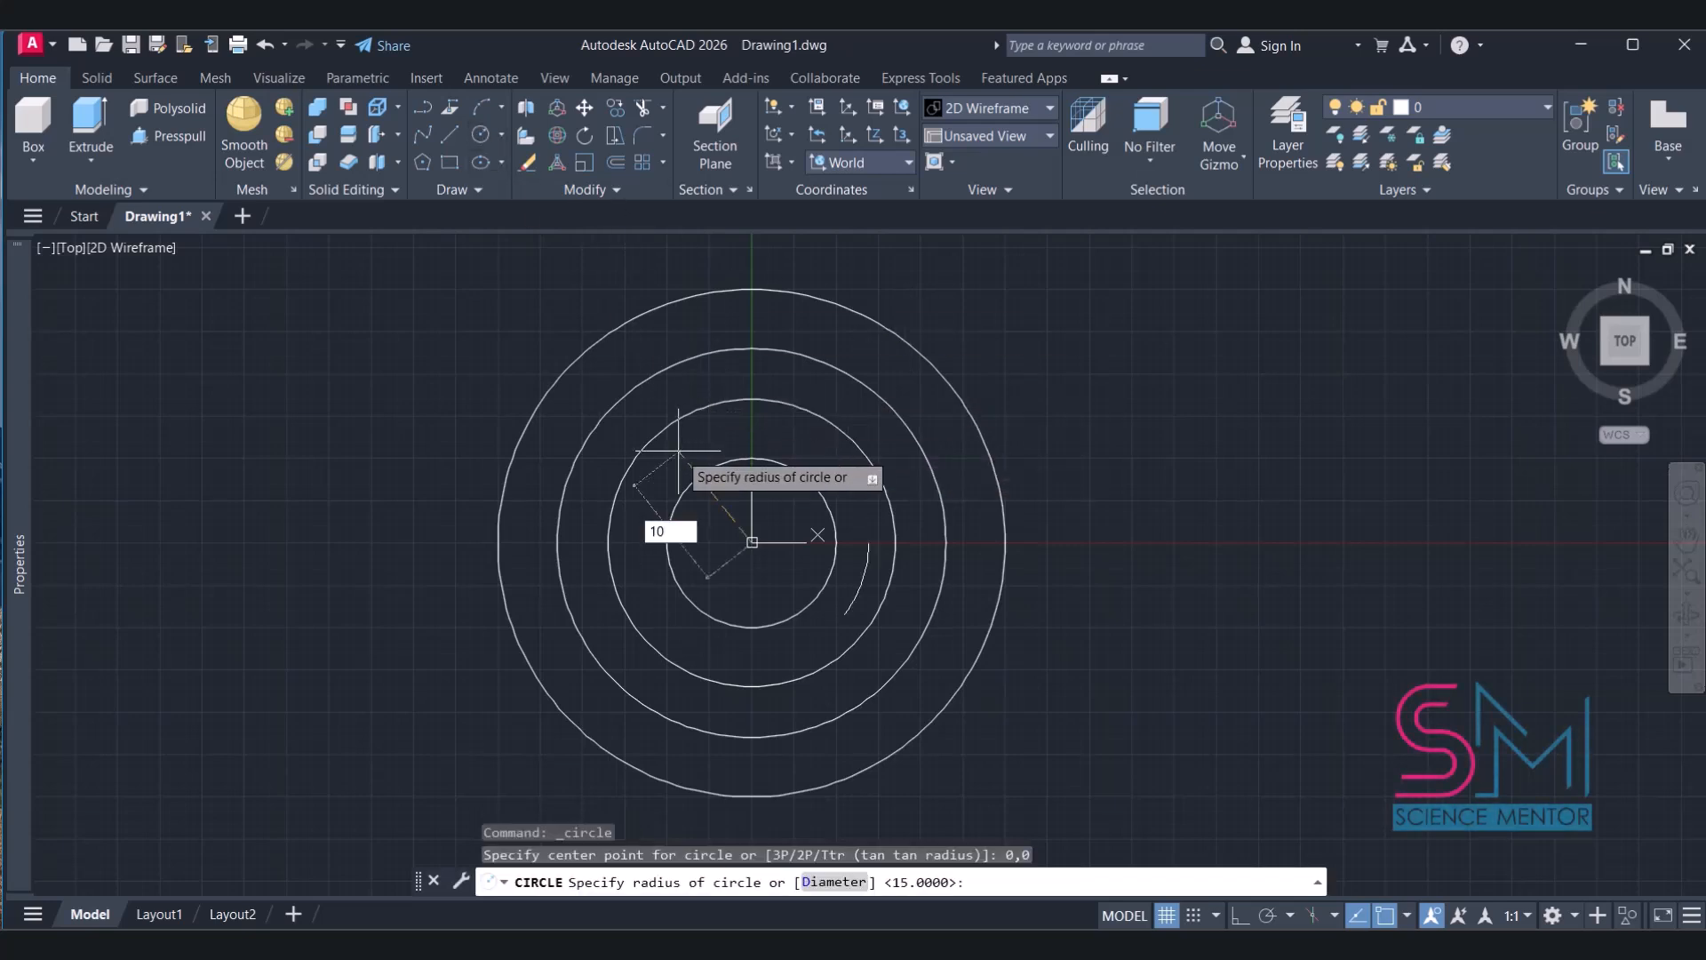
key(Return)
click(831, 396)
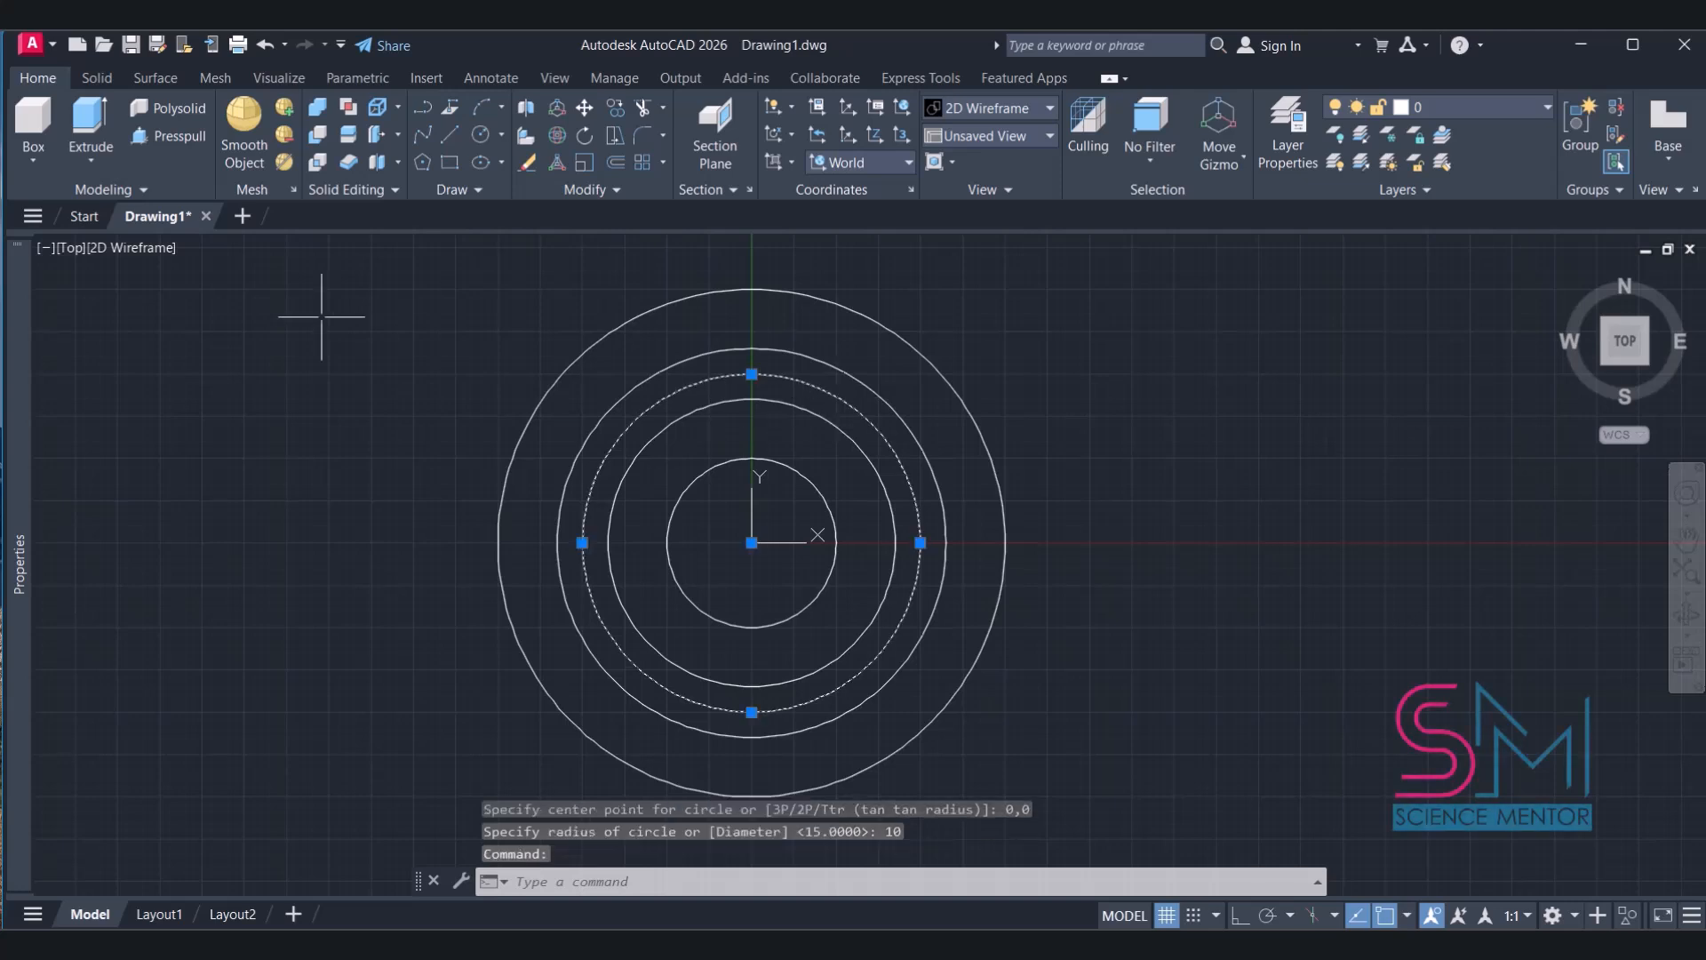
Create a new layer named Balls and assign it the red index color 10
click(1293, 160)
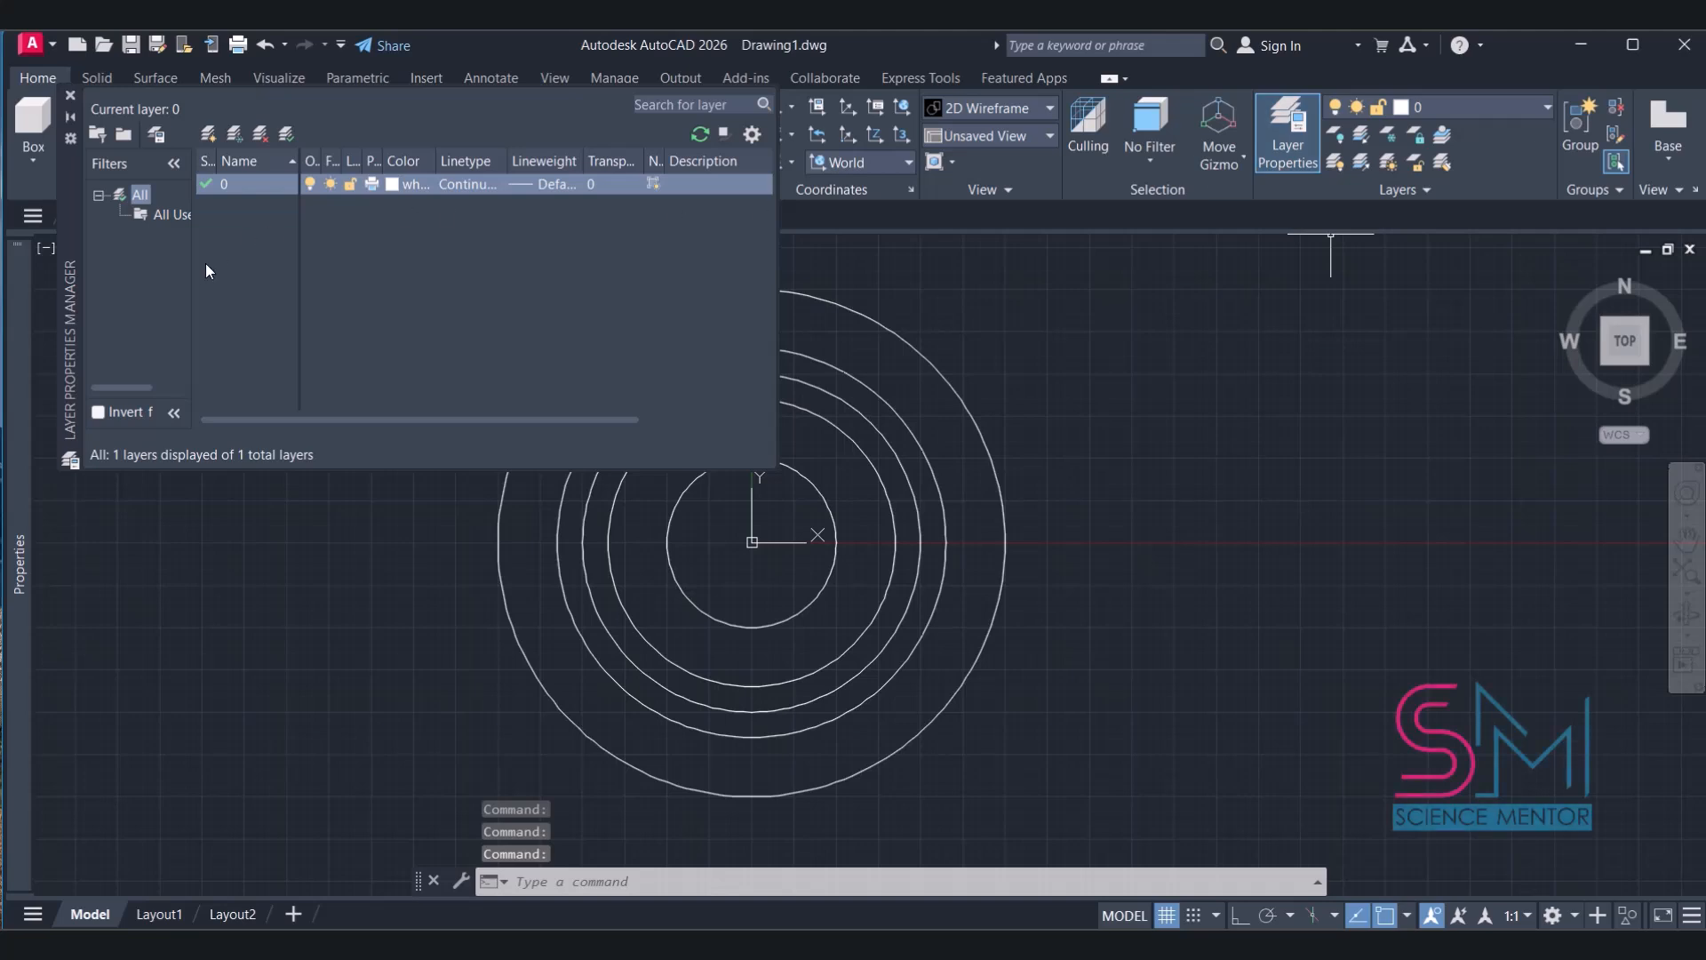
click(208, 133)
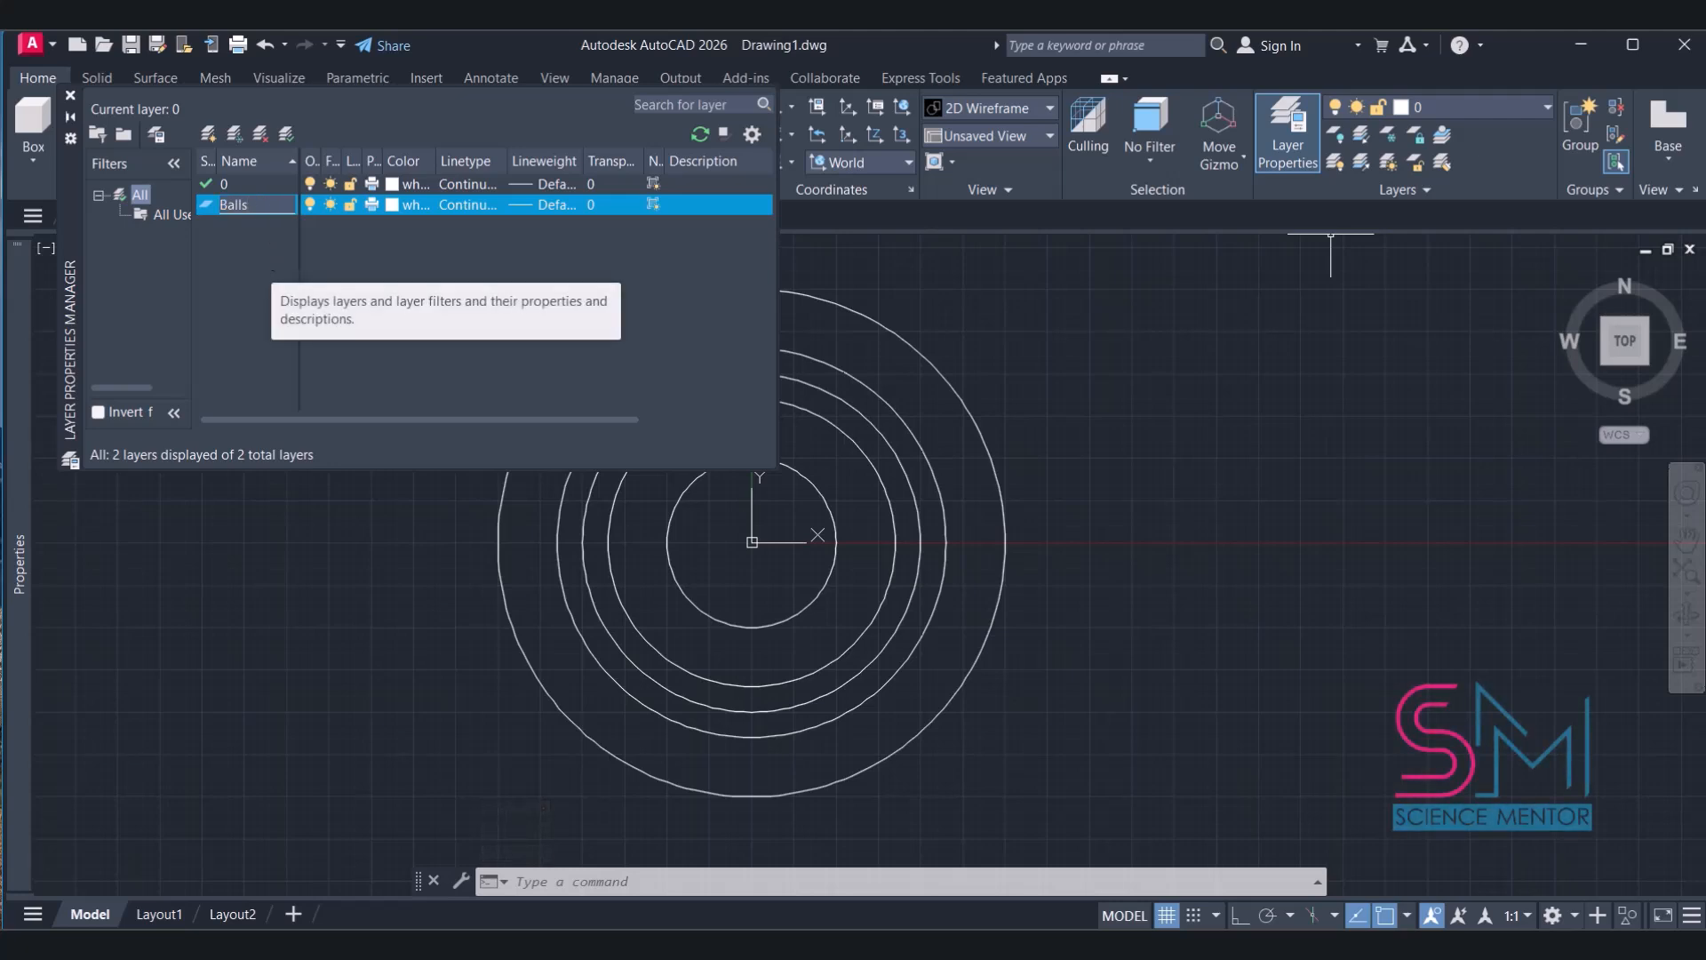
text(Balls)
click(395, 205)
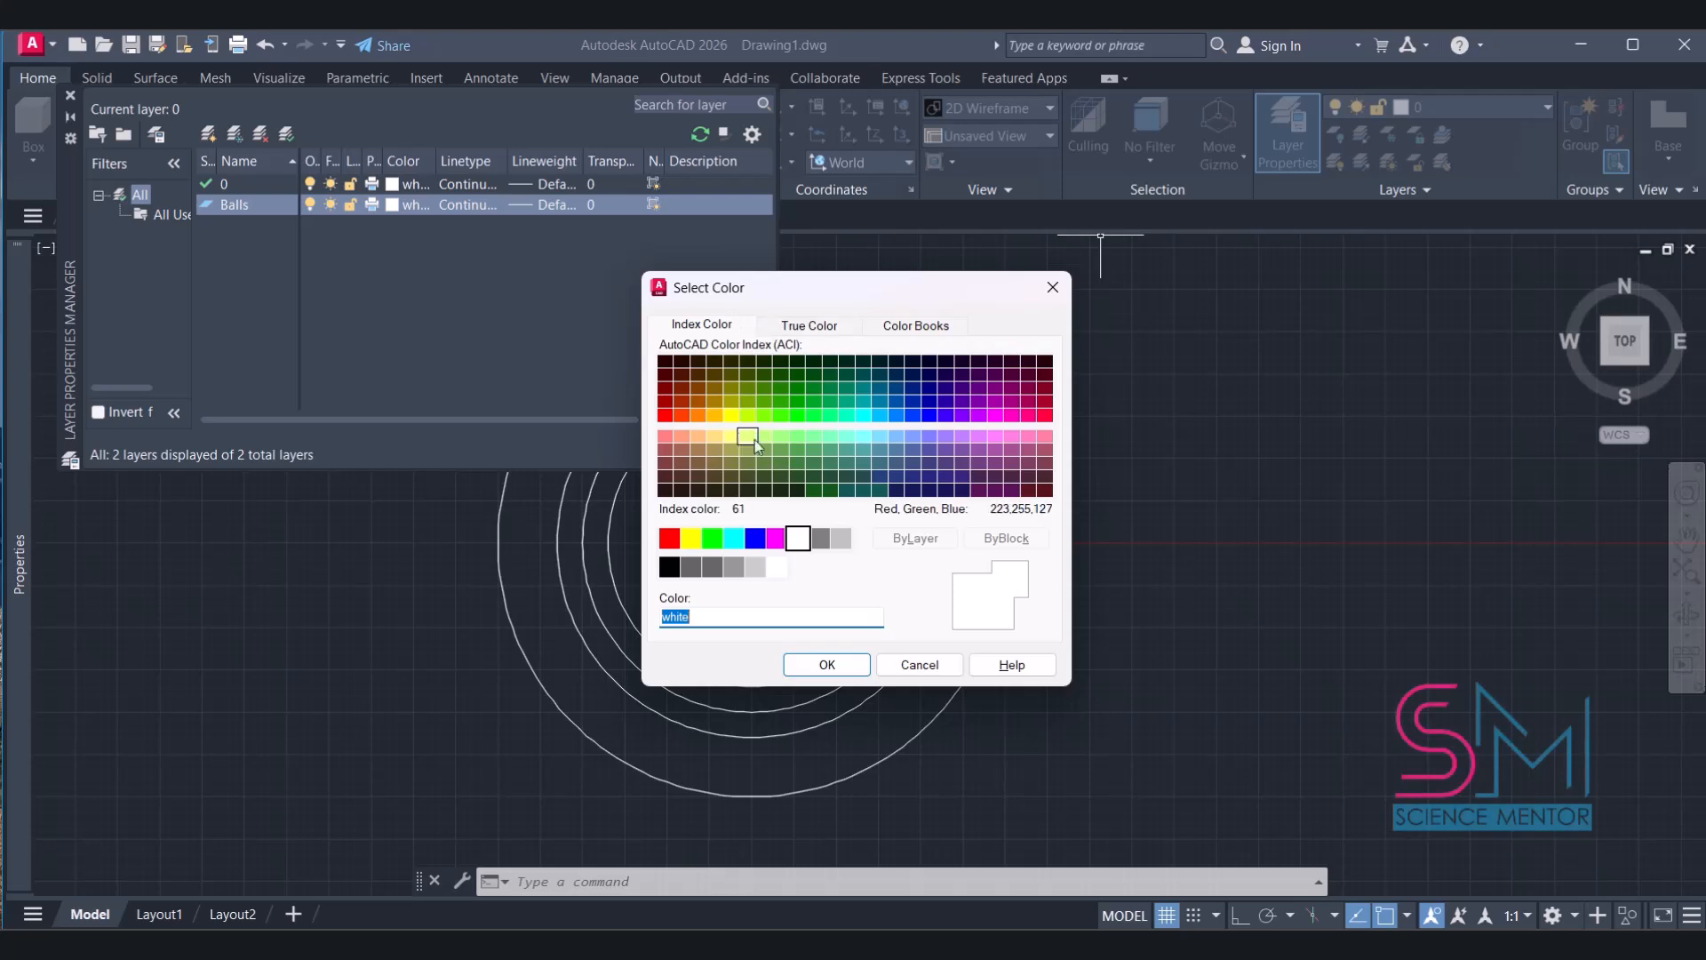
click(664, 415)
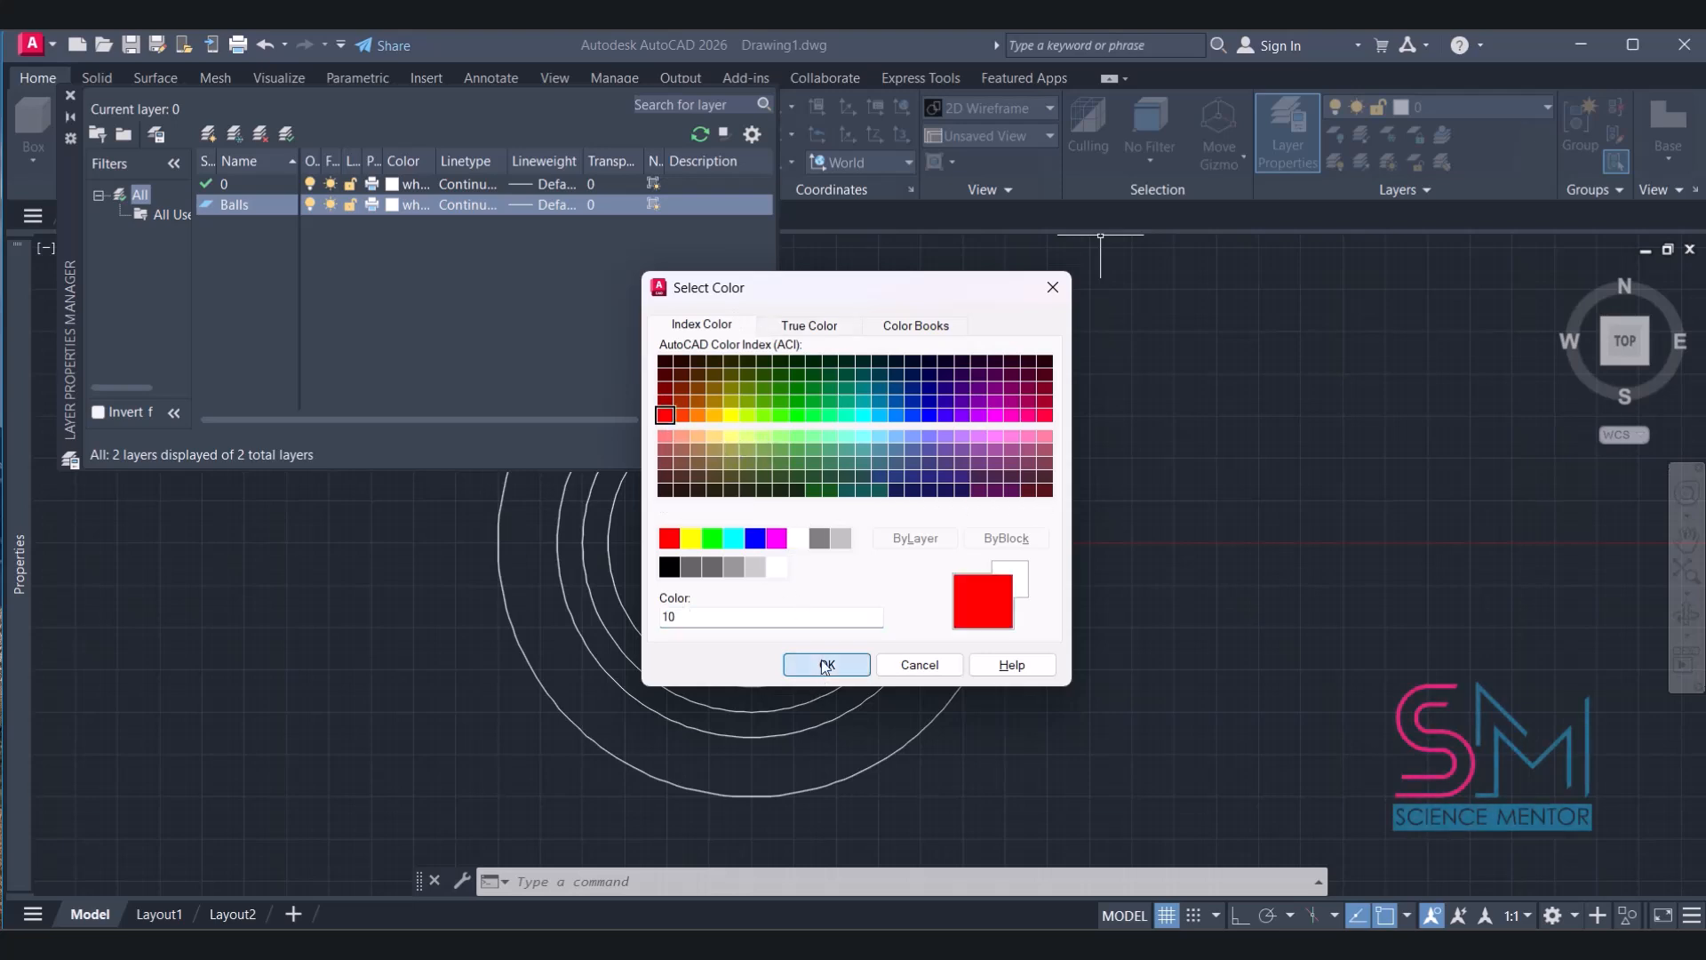
click(825, 667)
click(71, 94)
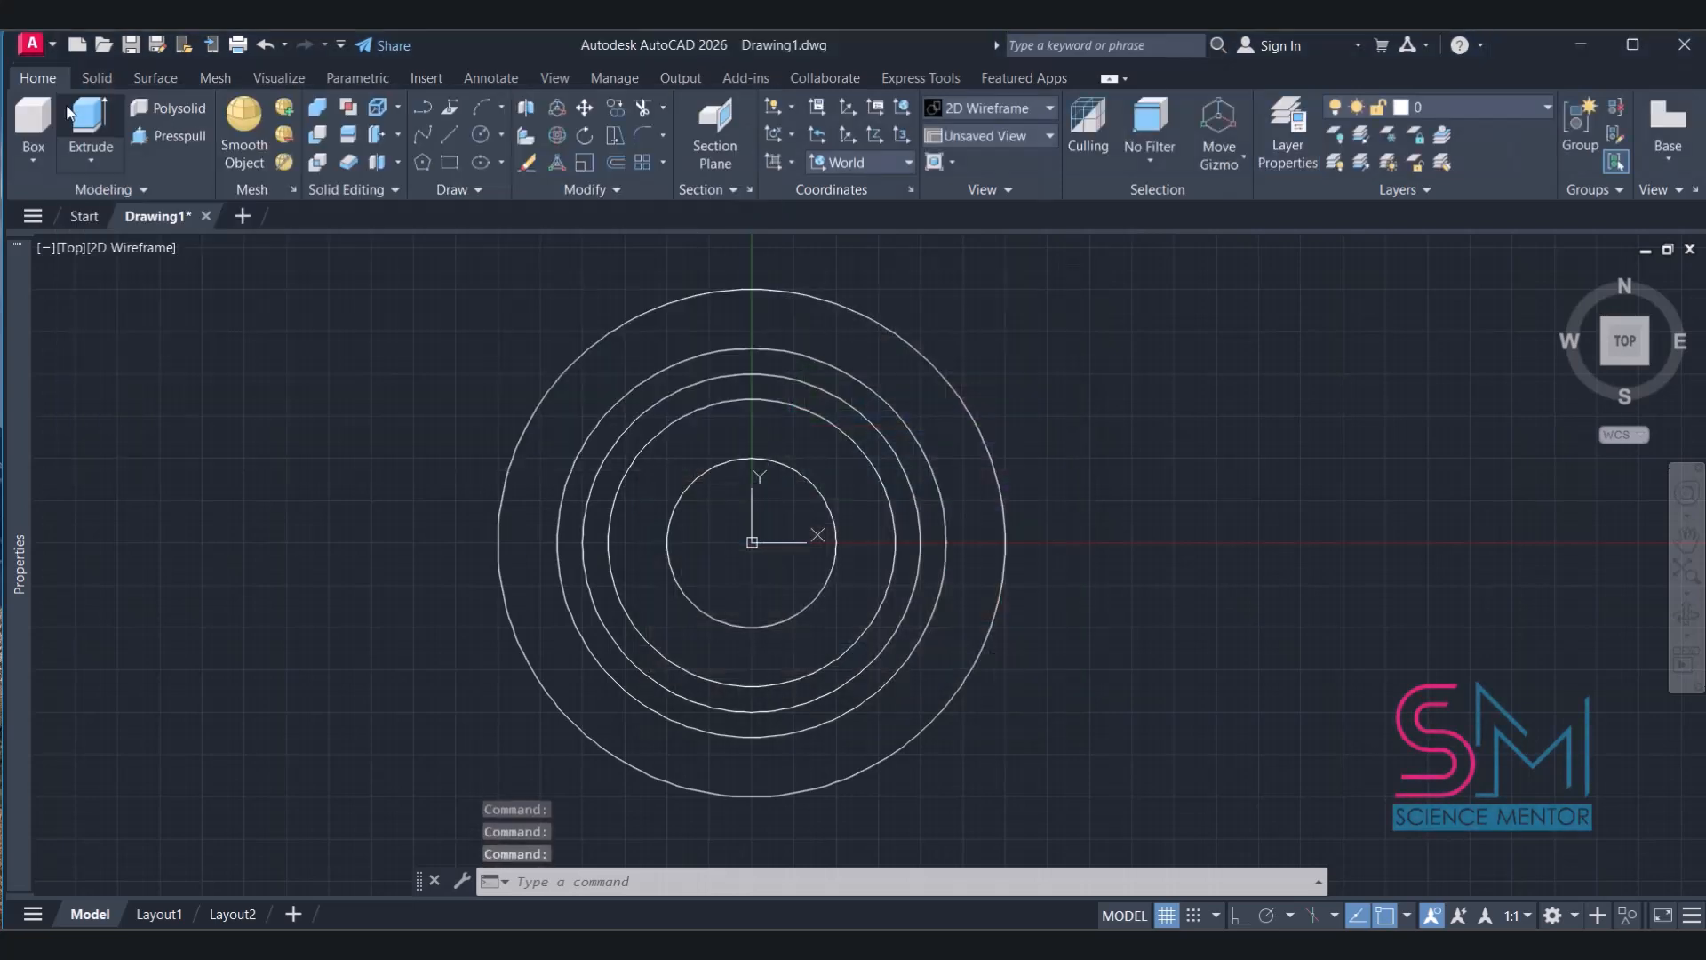
Change the color of the raised circle with radius 10 to red
click(813, 387)
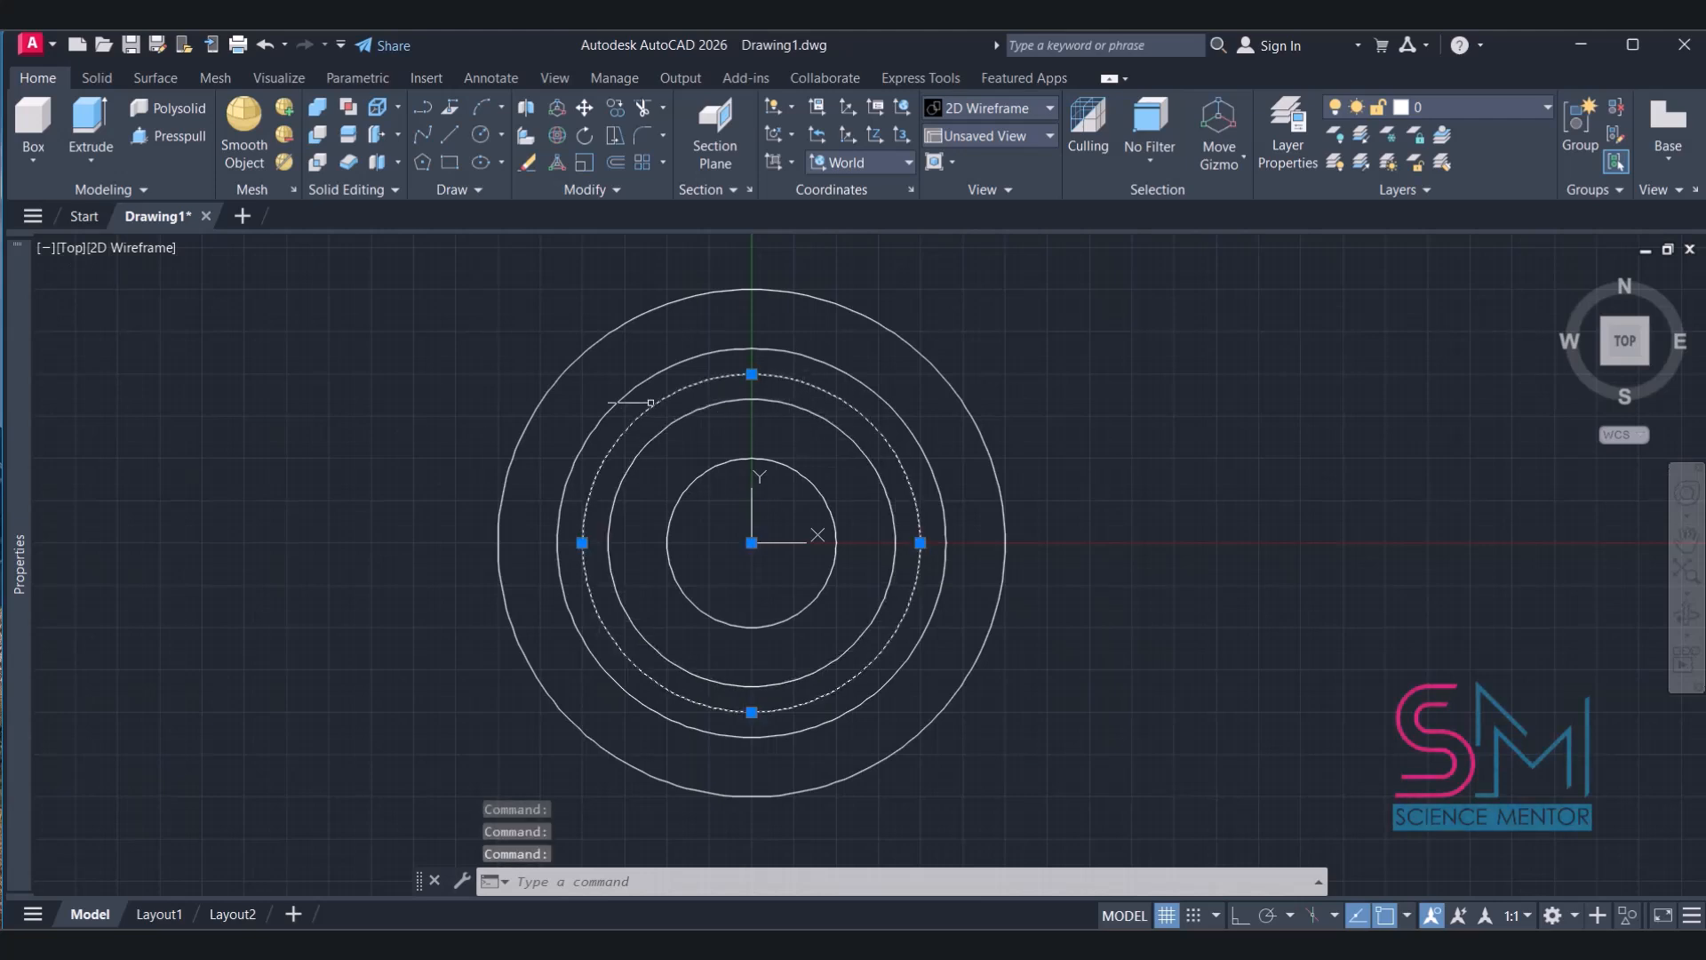
mouse_move(30, 248)
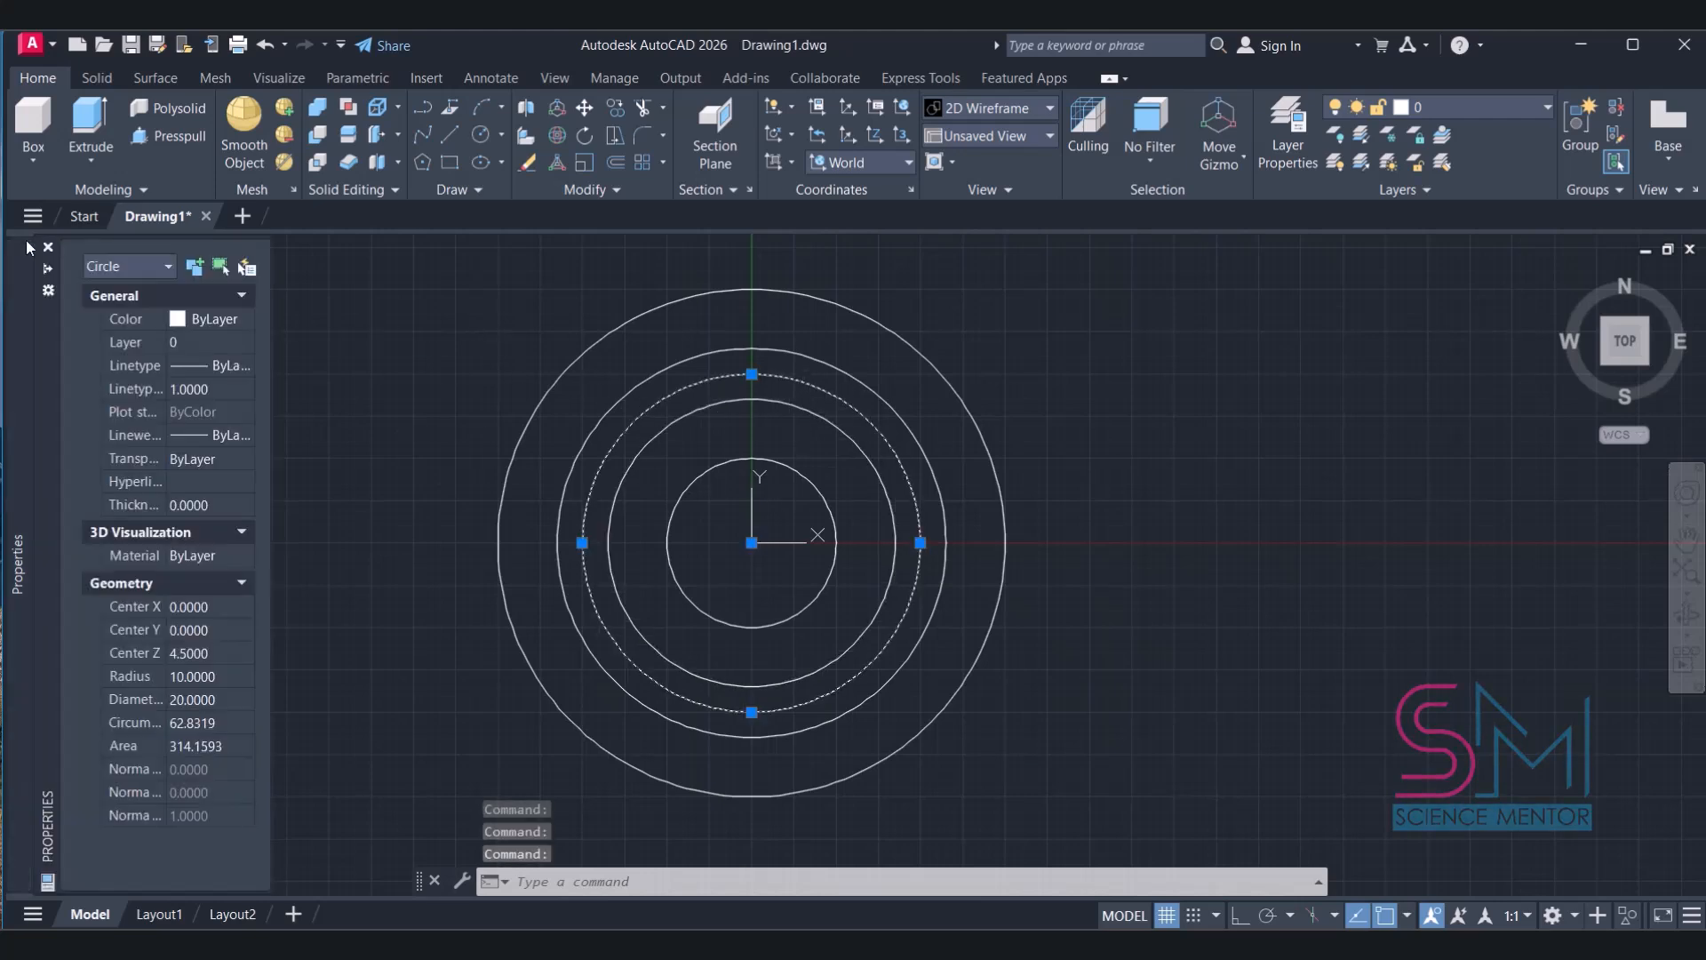
click(217, 319)
click(205, 380)
key(Escape)
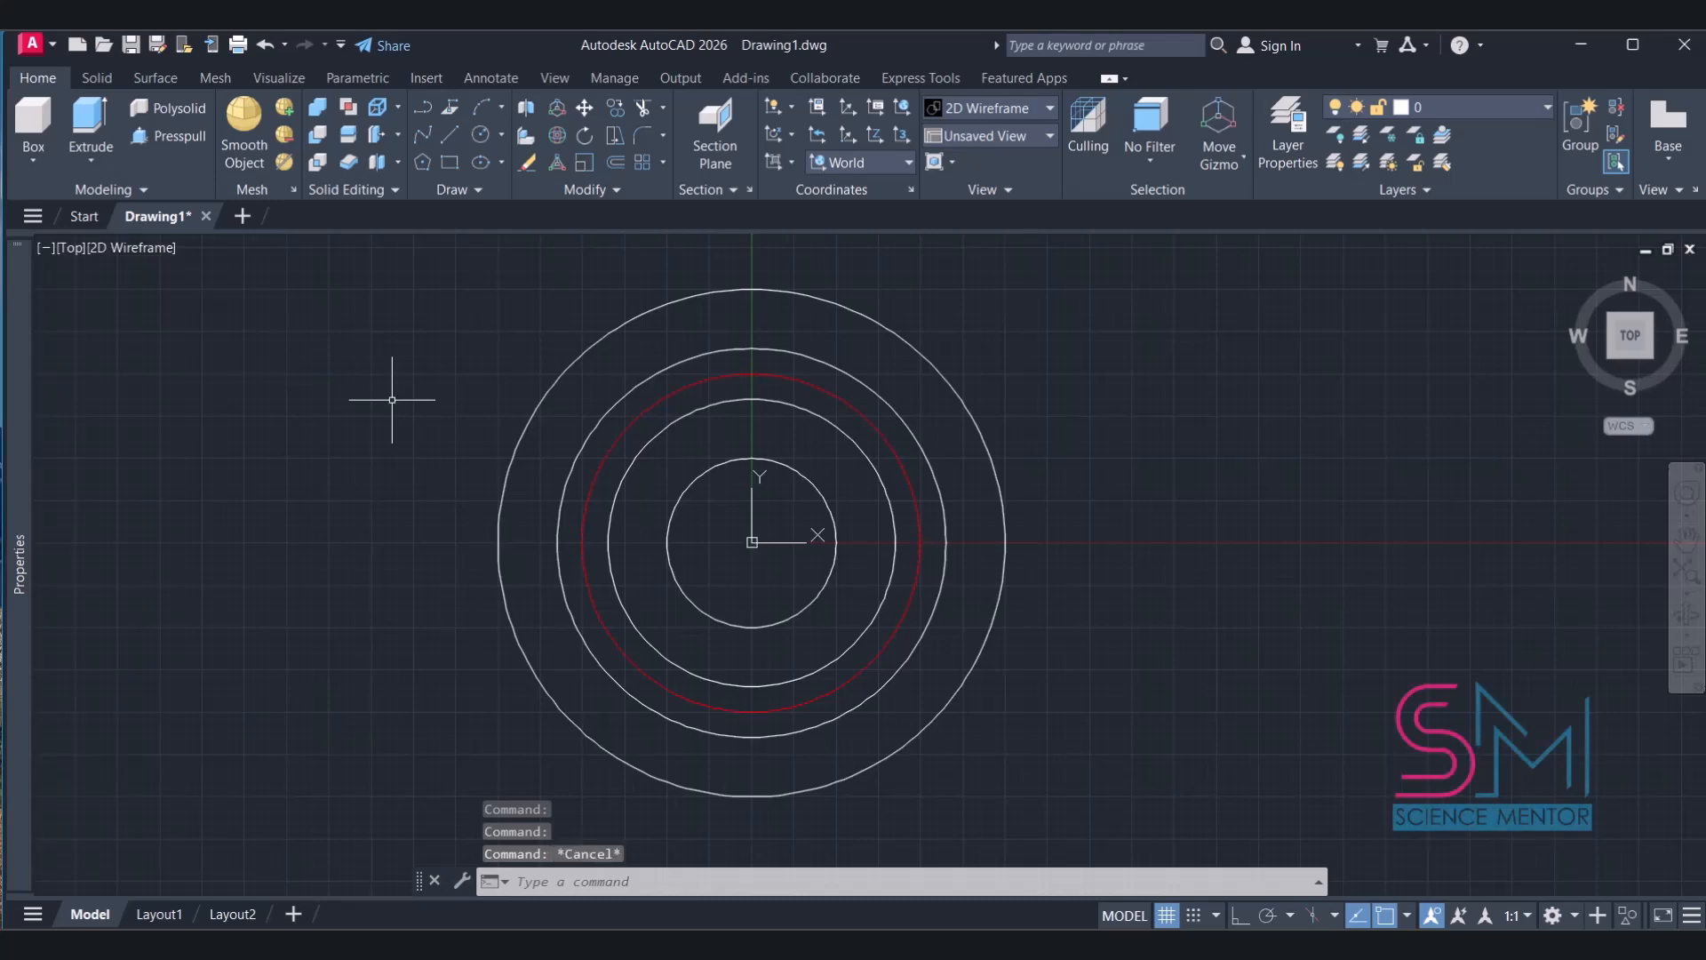
Examine the raised circle against the others in isometric and back views, and return to the north-up top view
click(1650, 359)
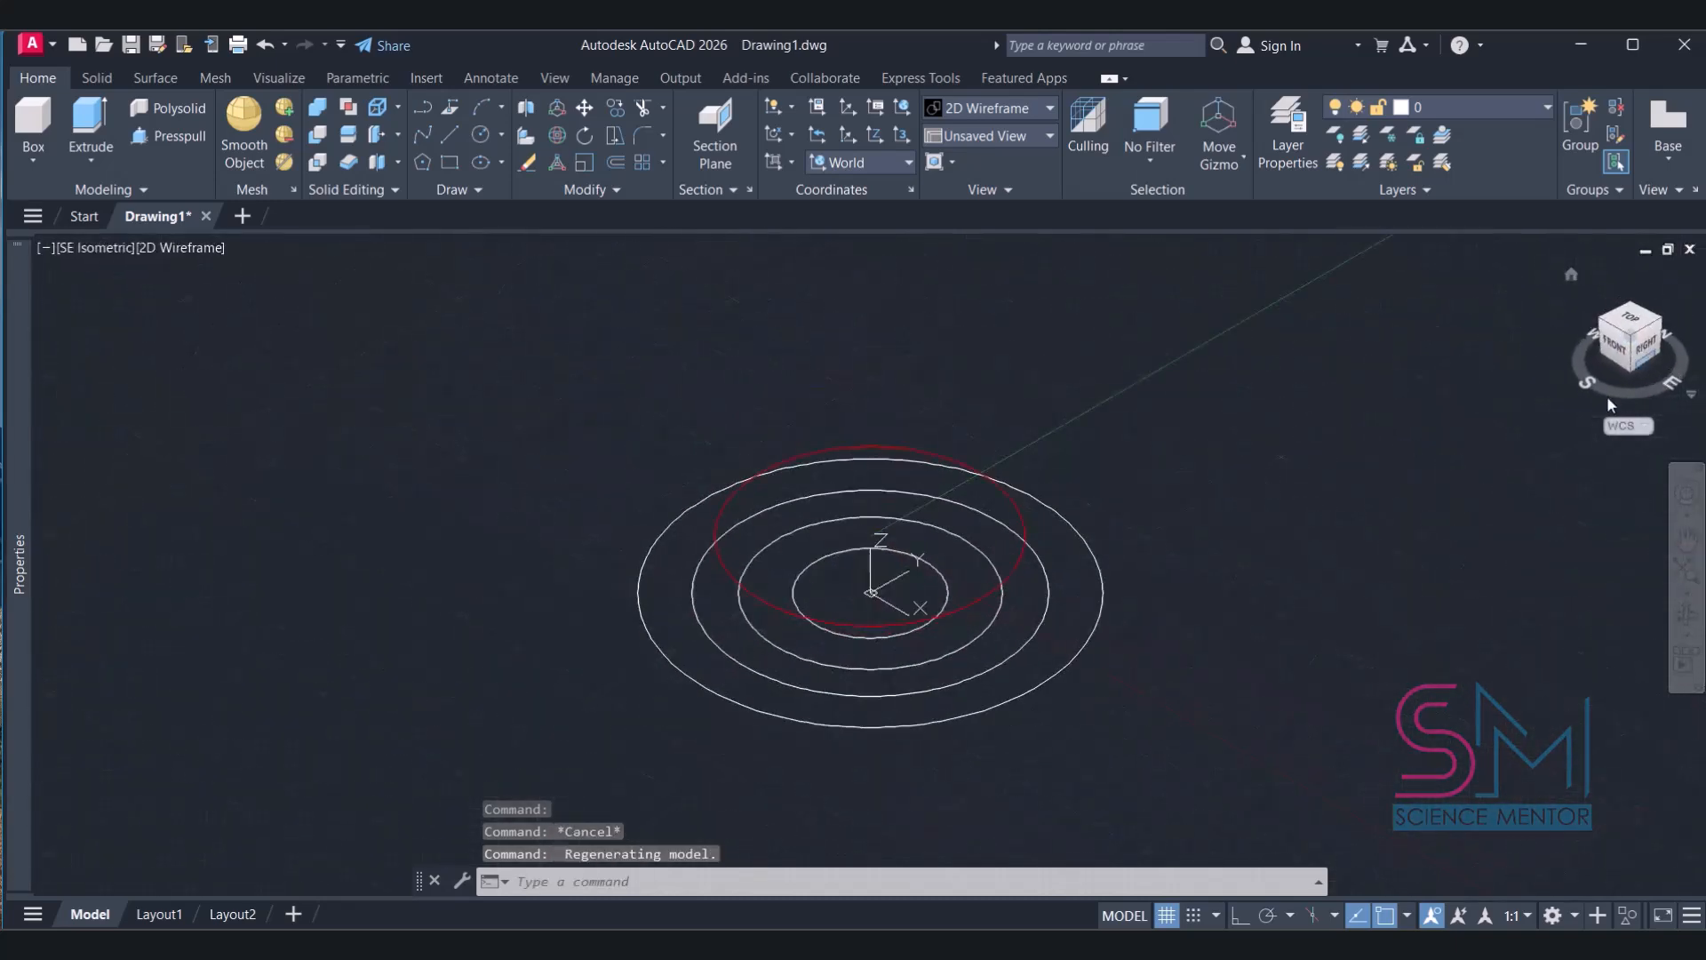
click(1658, 332)
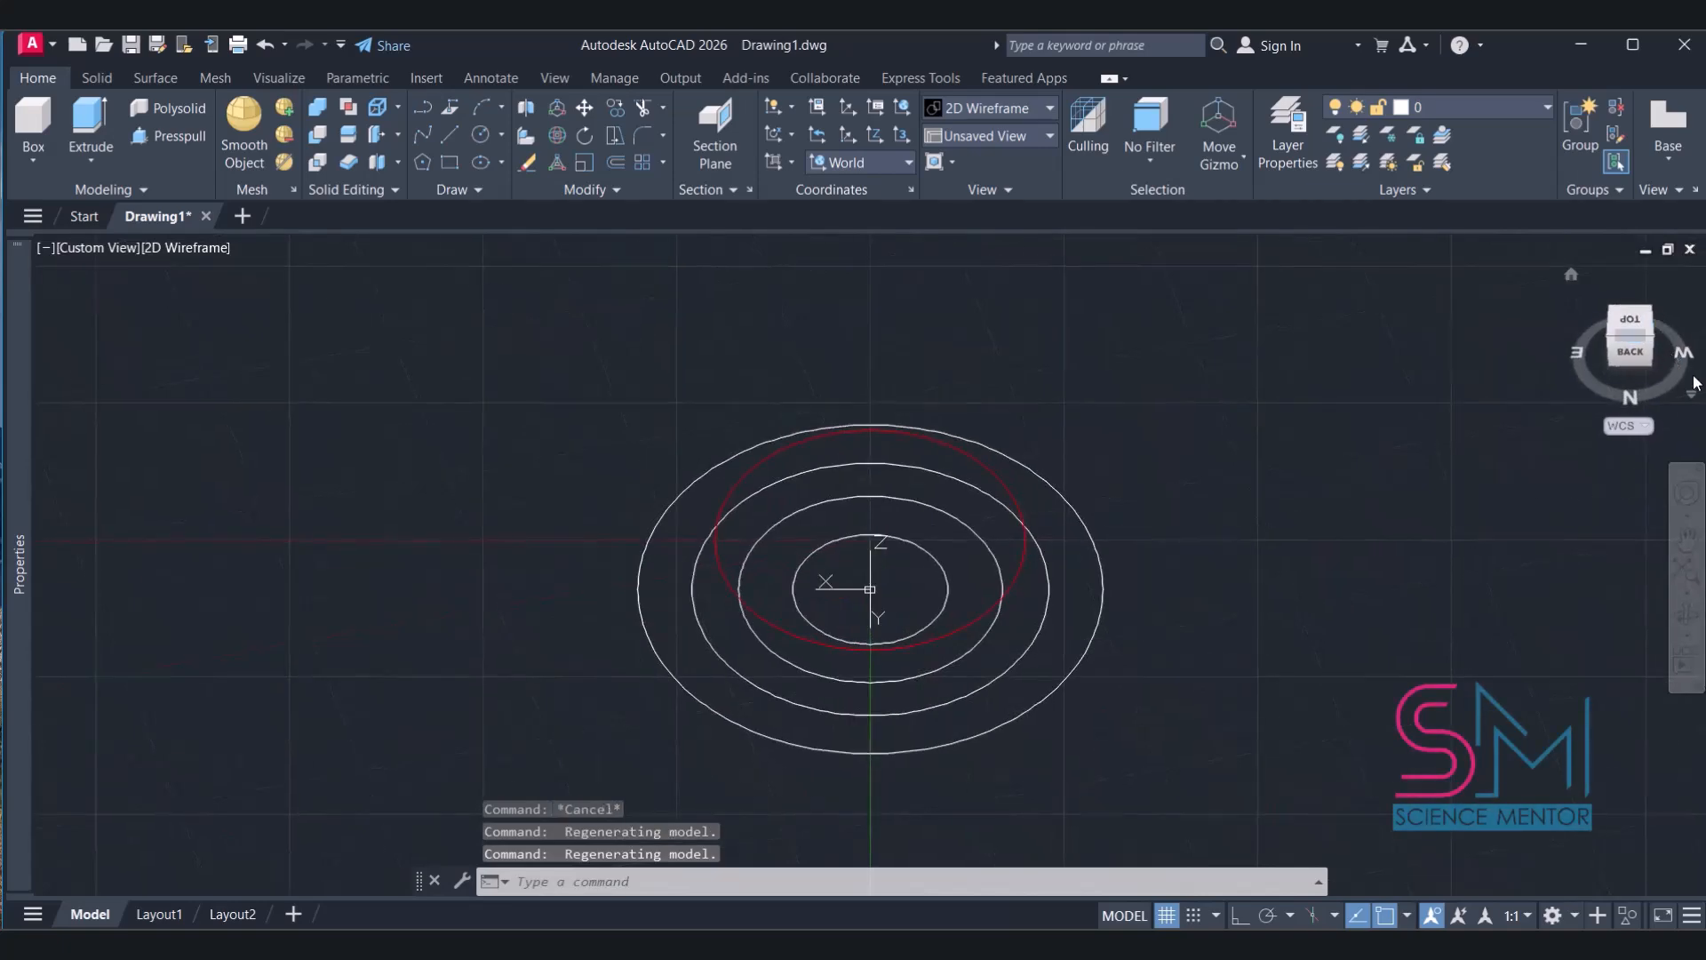
click(1637, 326)
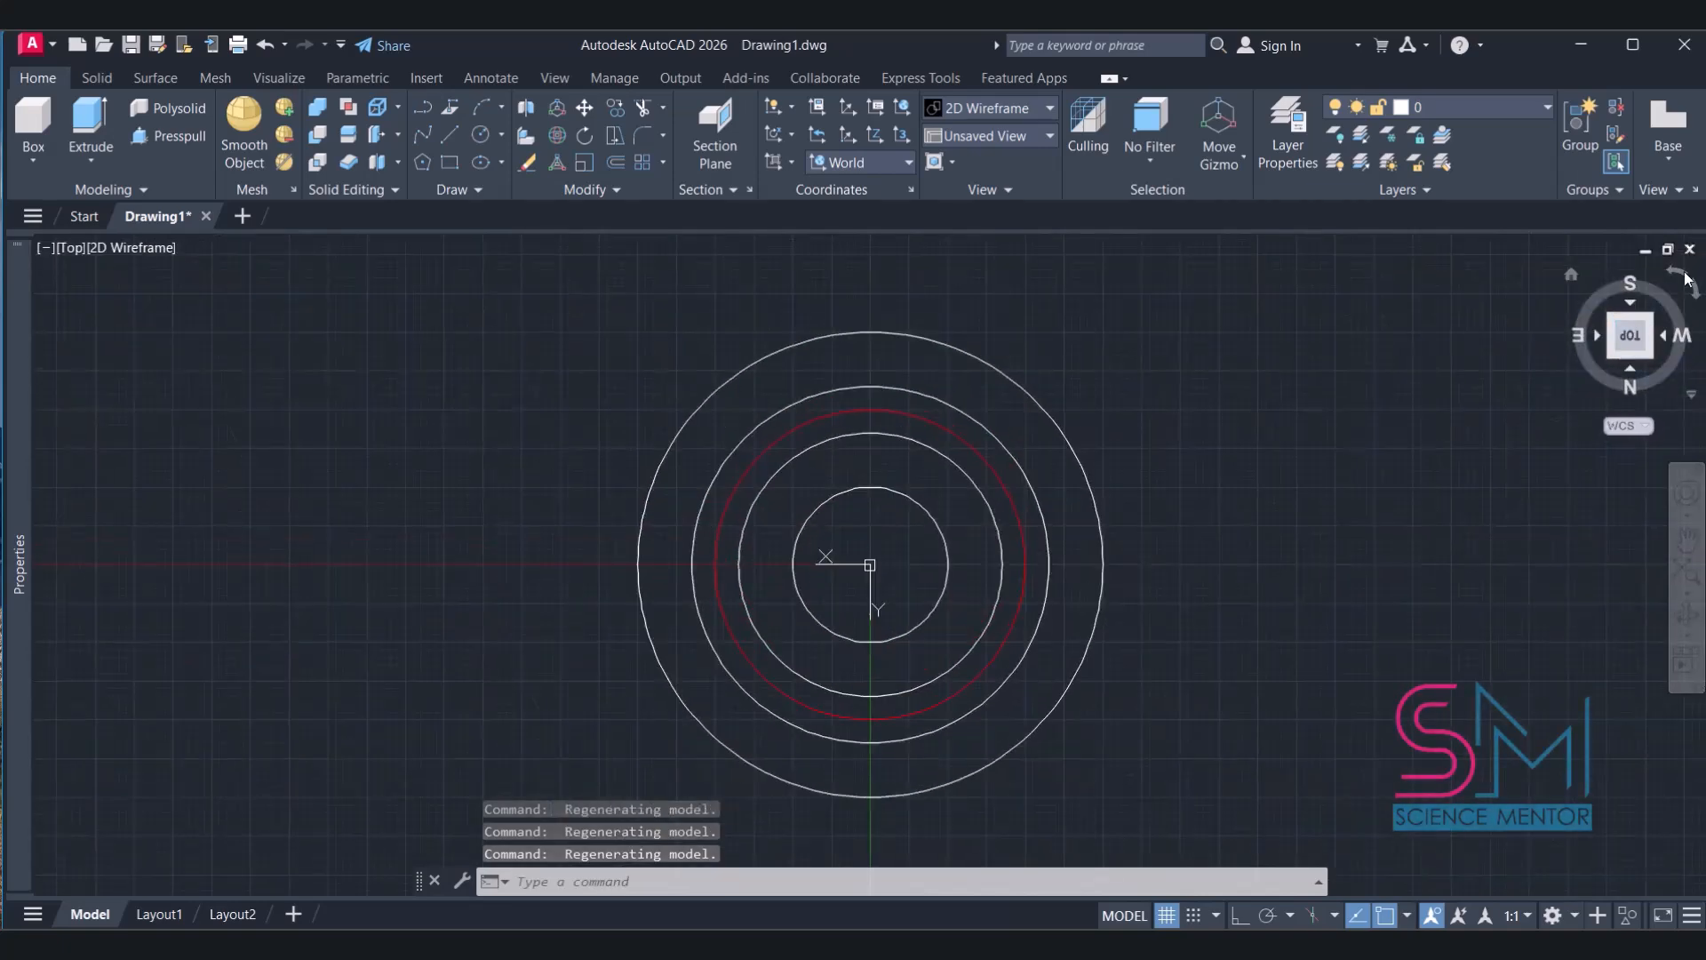
click(1684, 273)
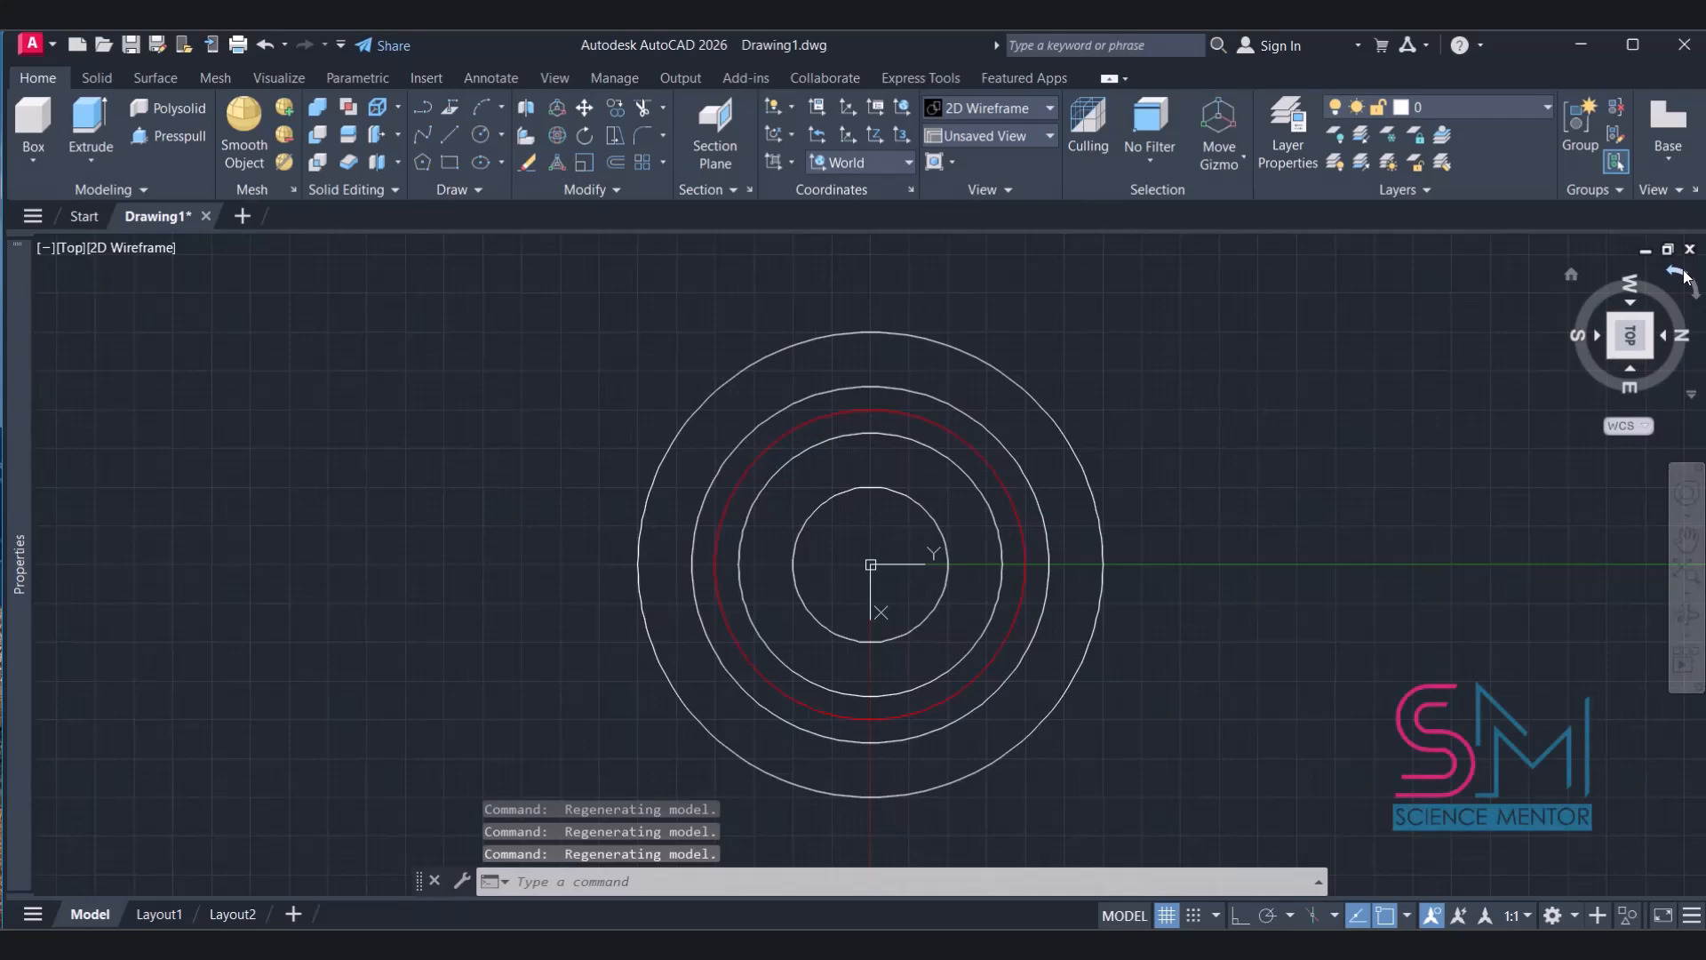
click(1671, 281)
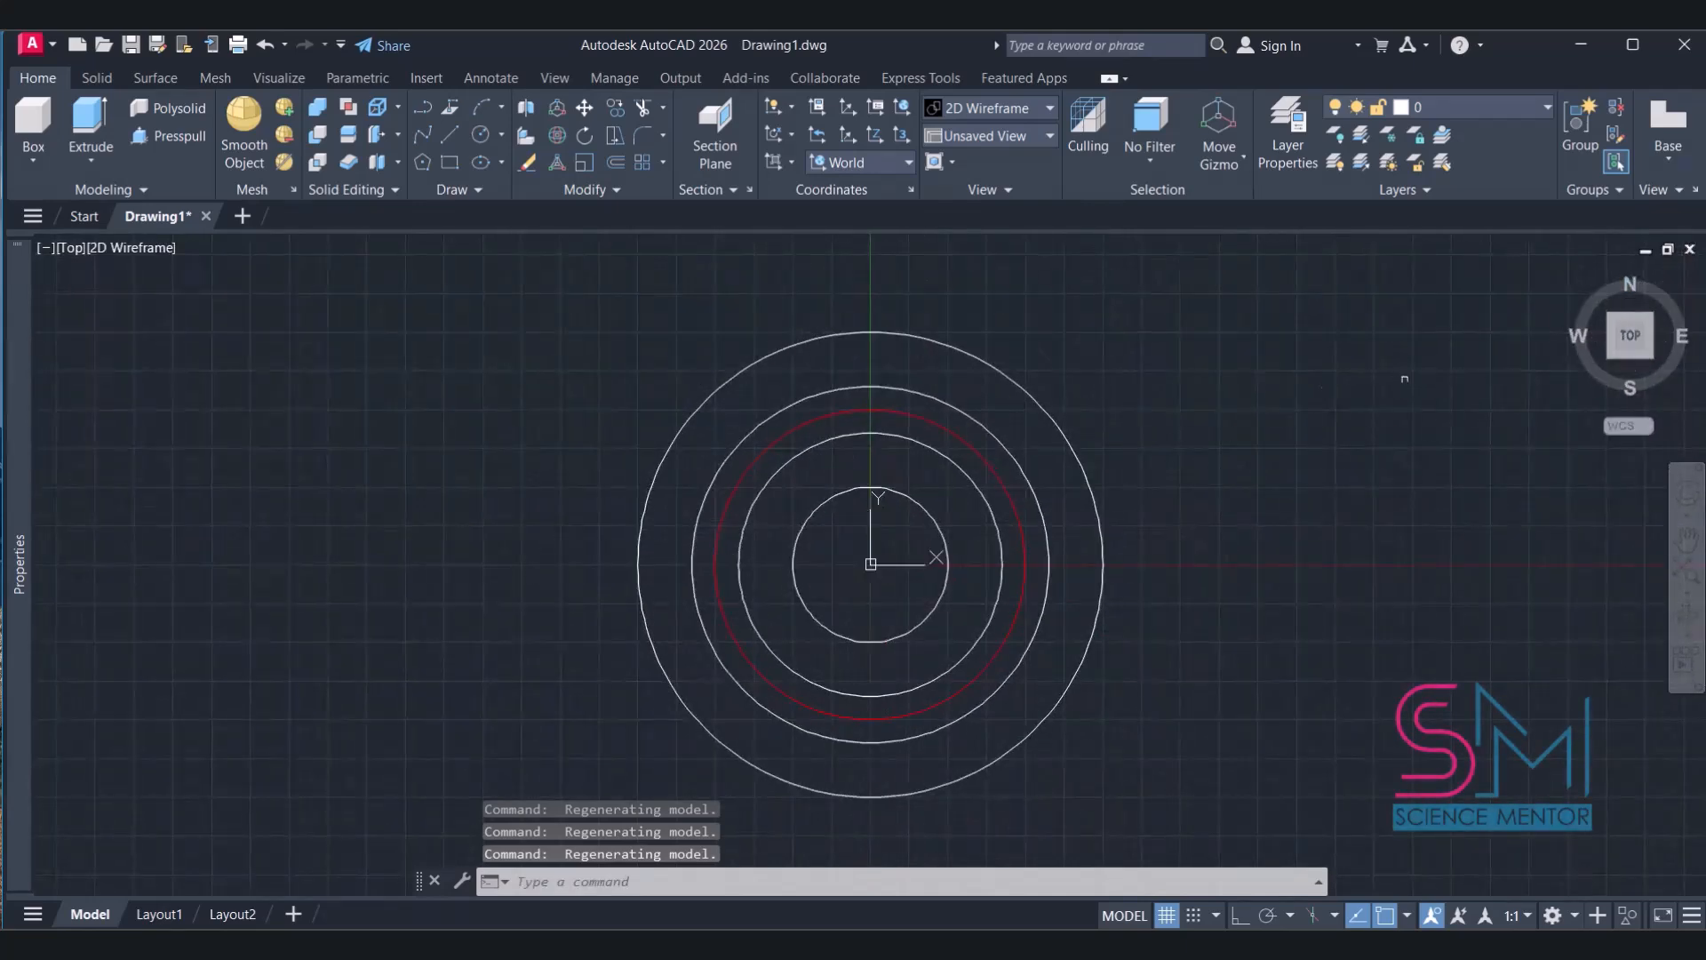
click(985, 449)
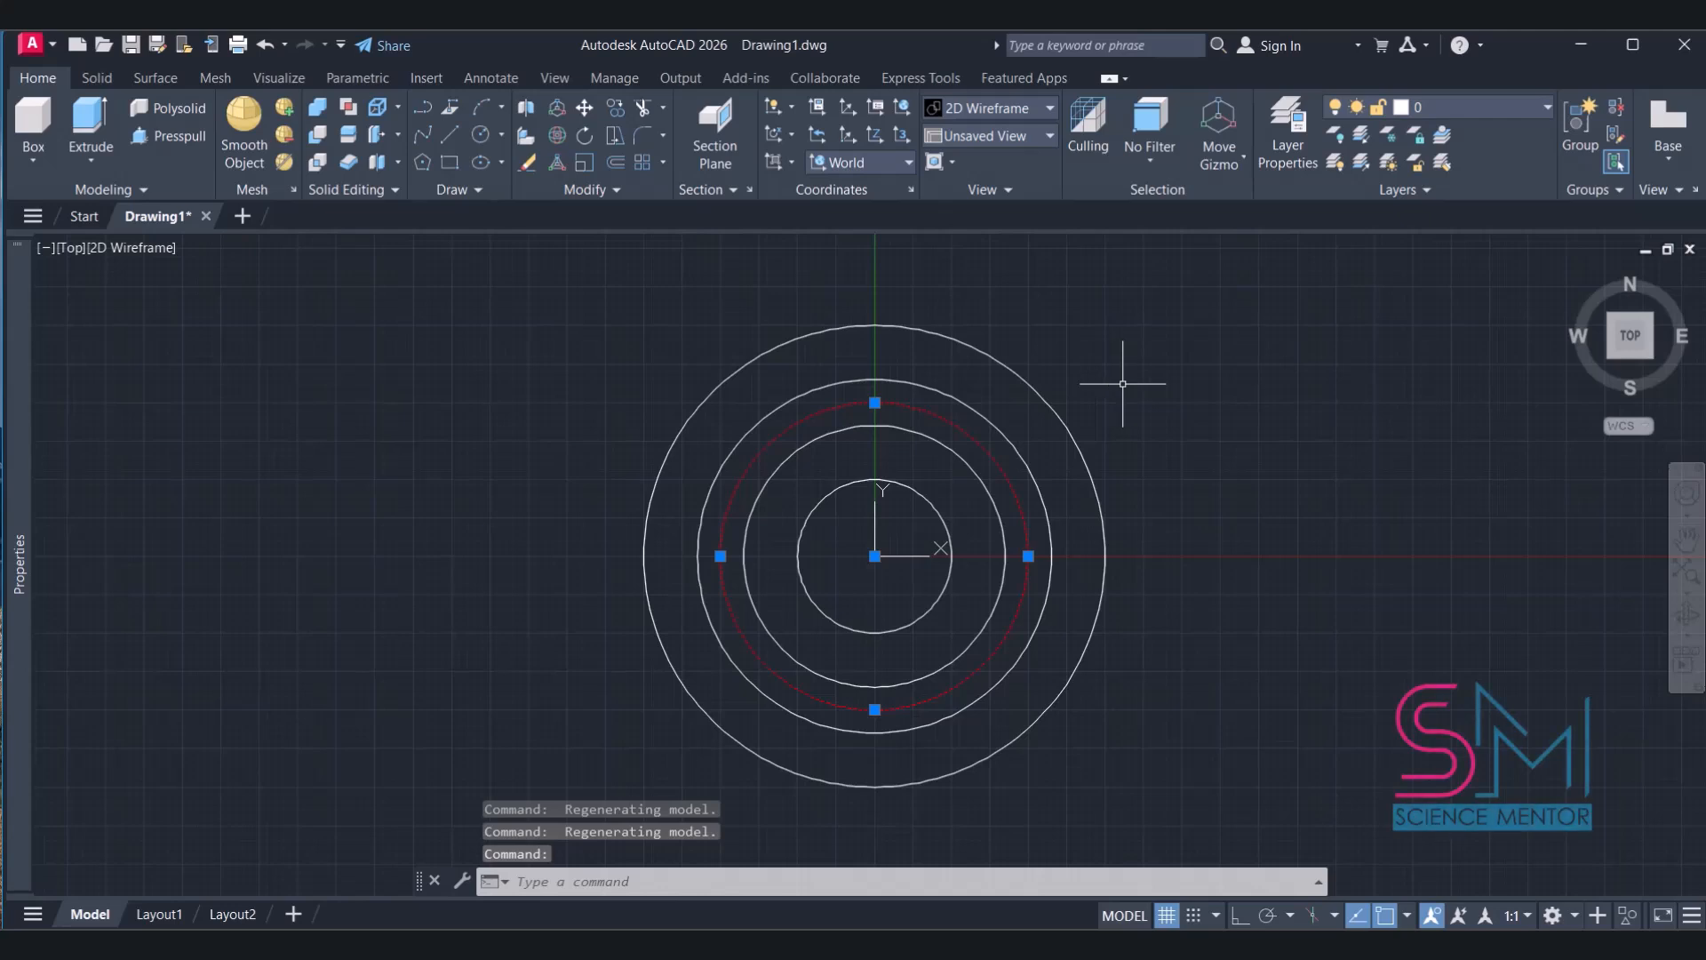
key(Escape)
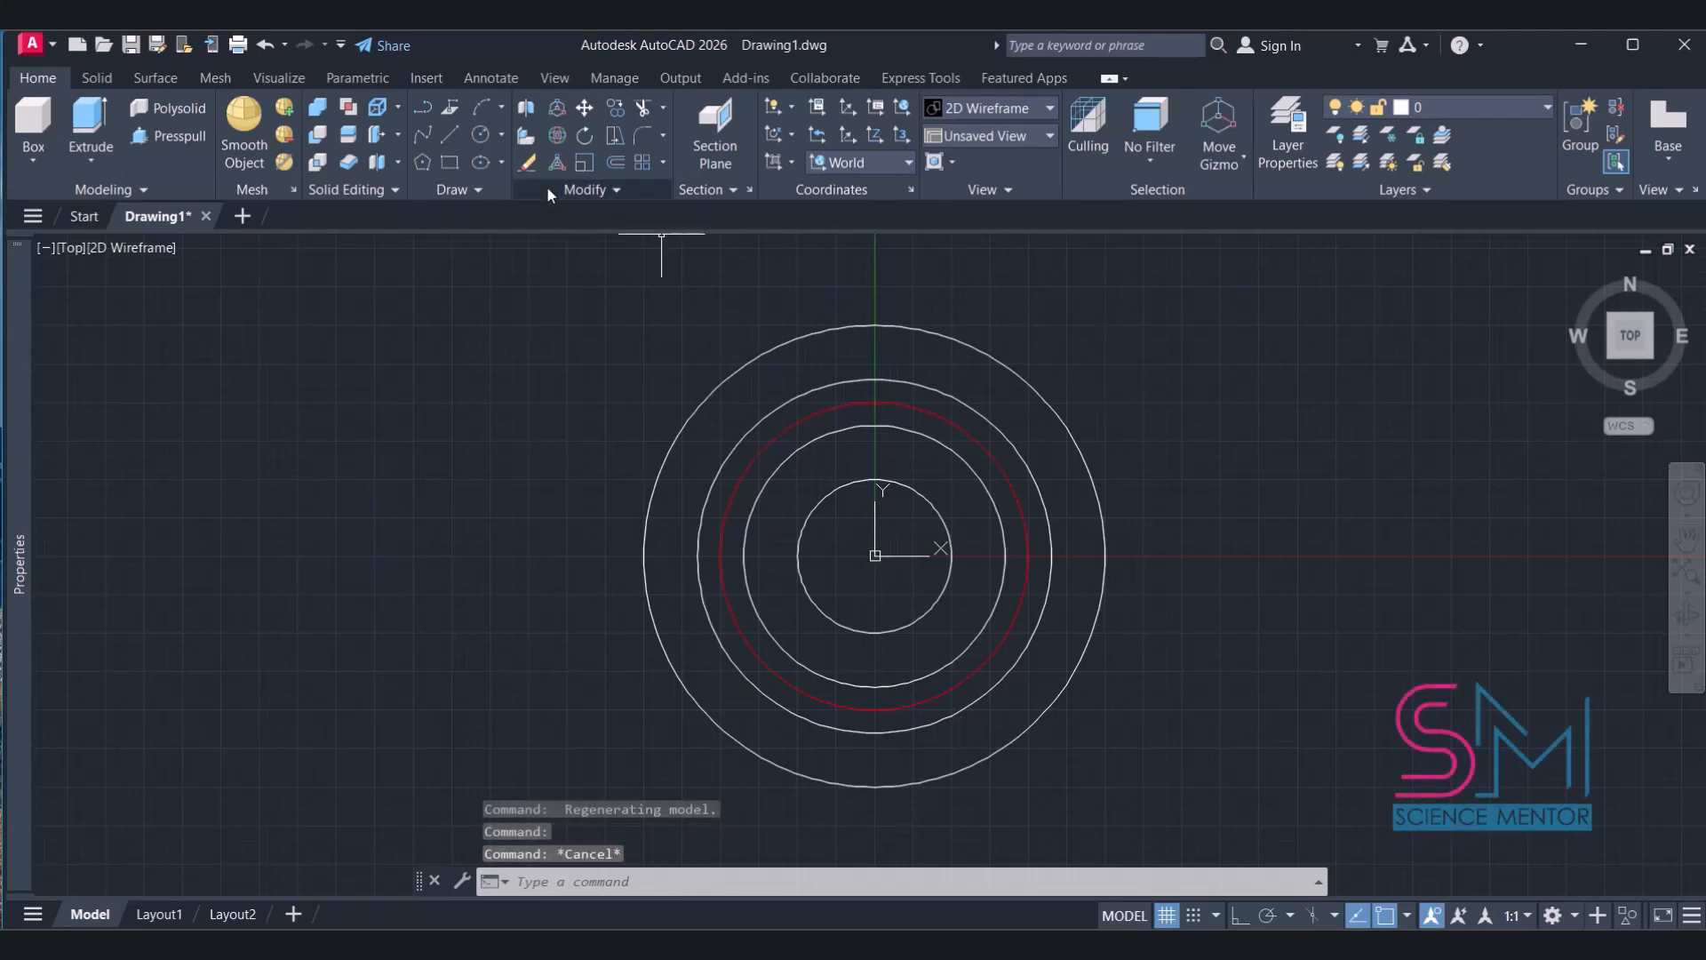
click(483, 137)
click(876, 405)
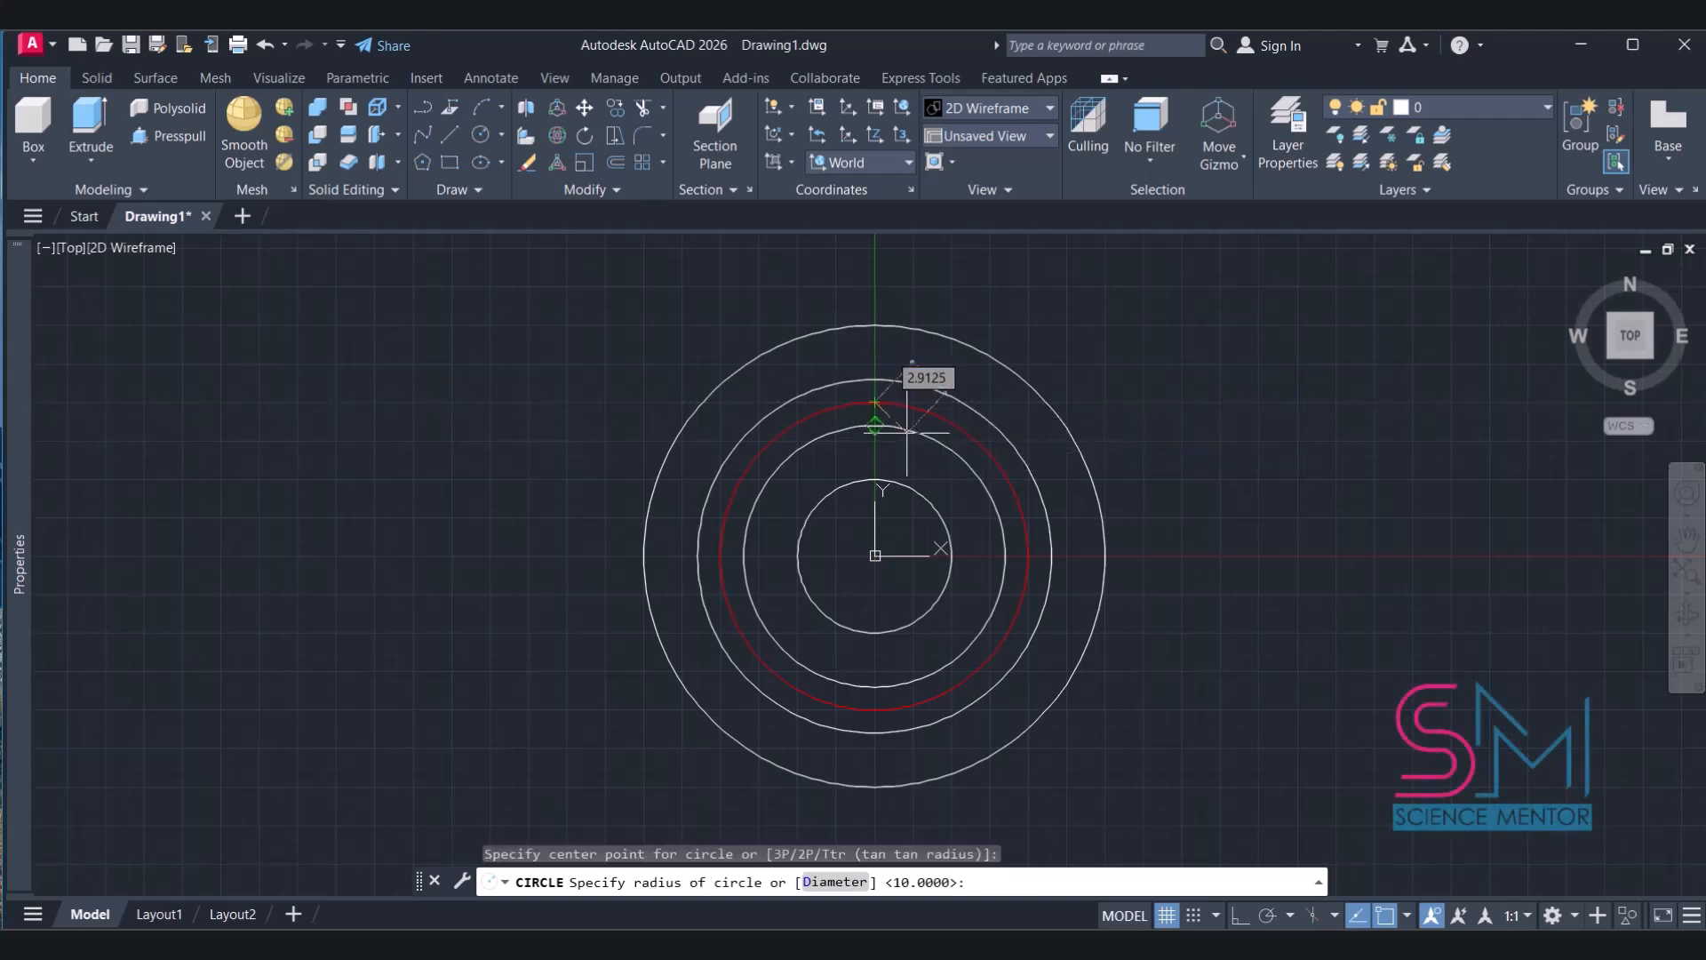
key(Escape)
Make Balls the current layer
click(1440, 105)
click(1440, 149)
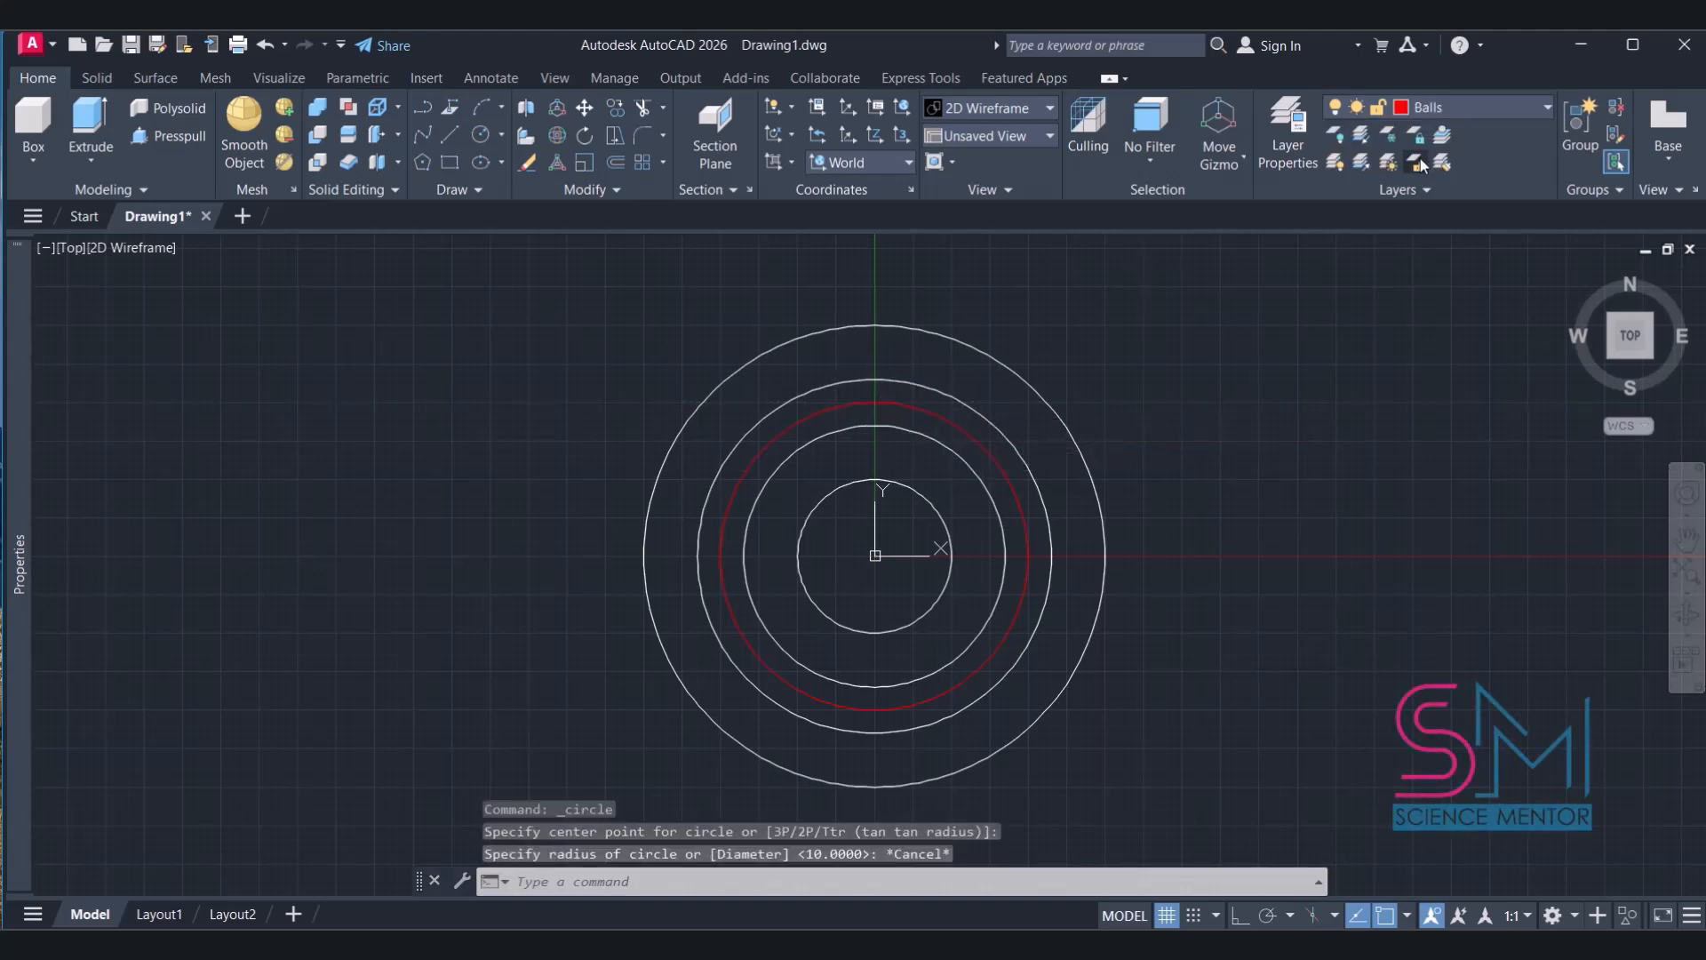
Draw a circle of diameter 4.763 centered on the north quadrant of the red ball-path circle
click(482, 135)
click(872, 406)
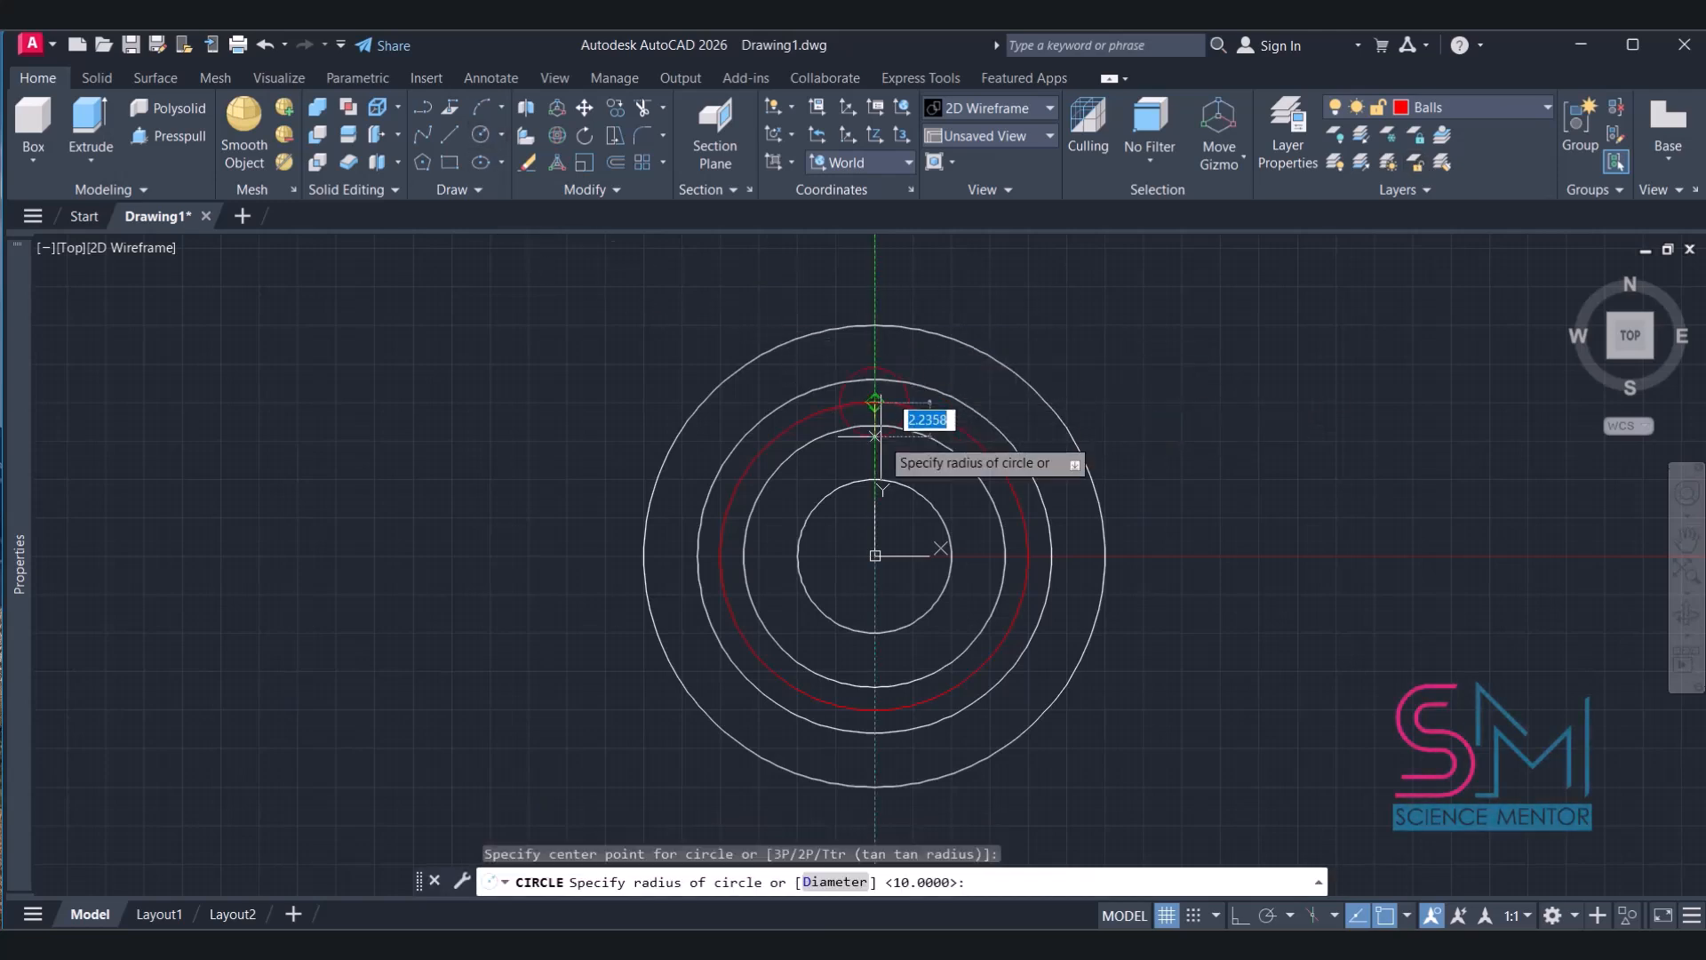
text(D)
key(Return)
text(4.7)
key(Return)
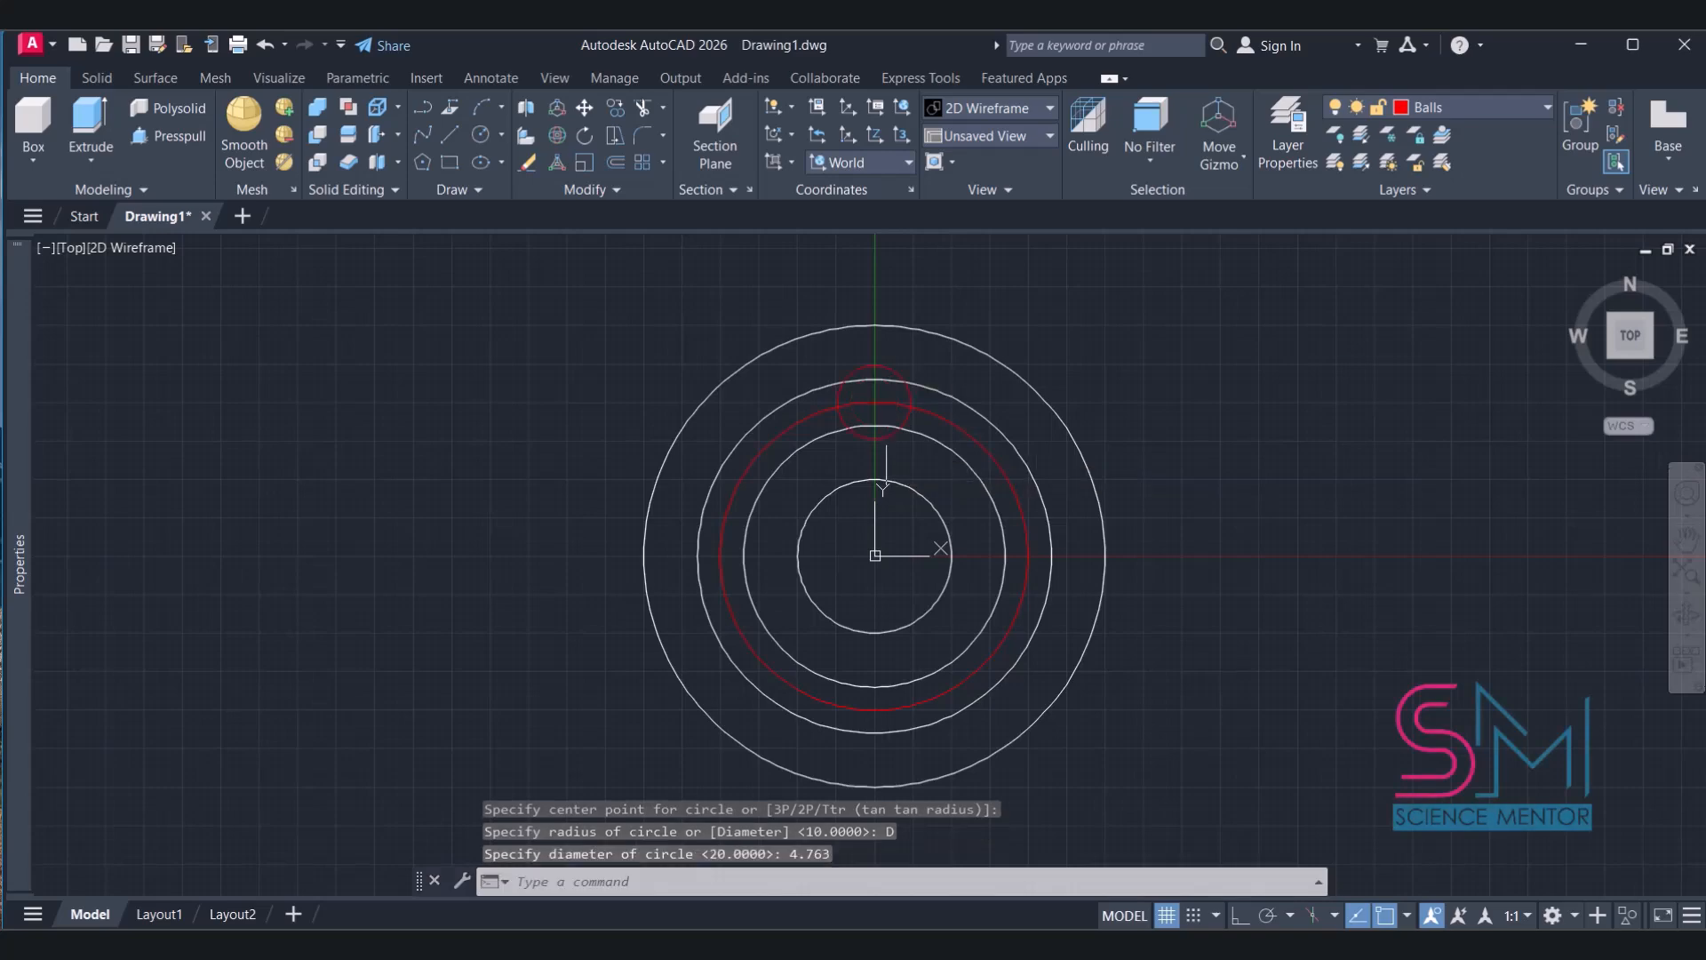
In the SE isometric view, 3D-rotate the small red circle 90 degrees about the Y axis through its center so it stands upright
click(1653, 360)
scroll(1018, 467, down, 2)
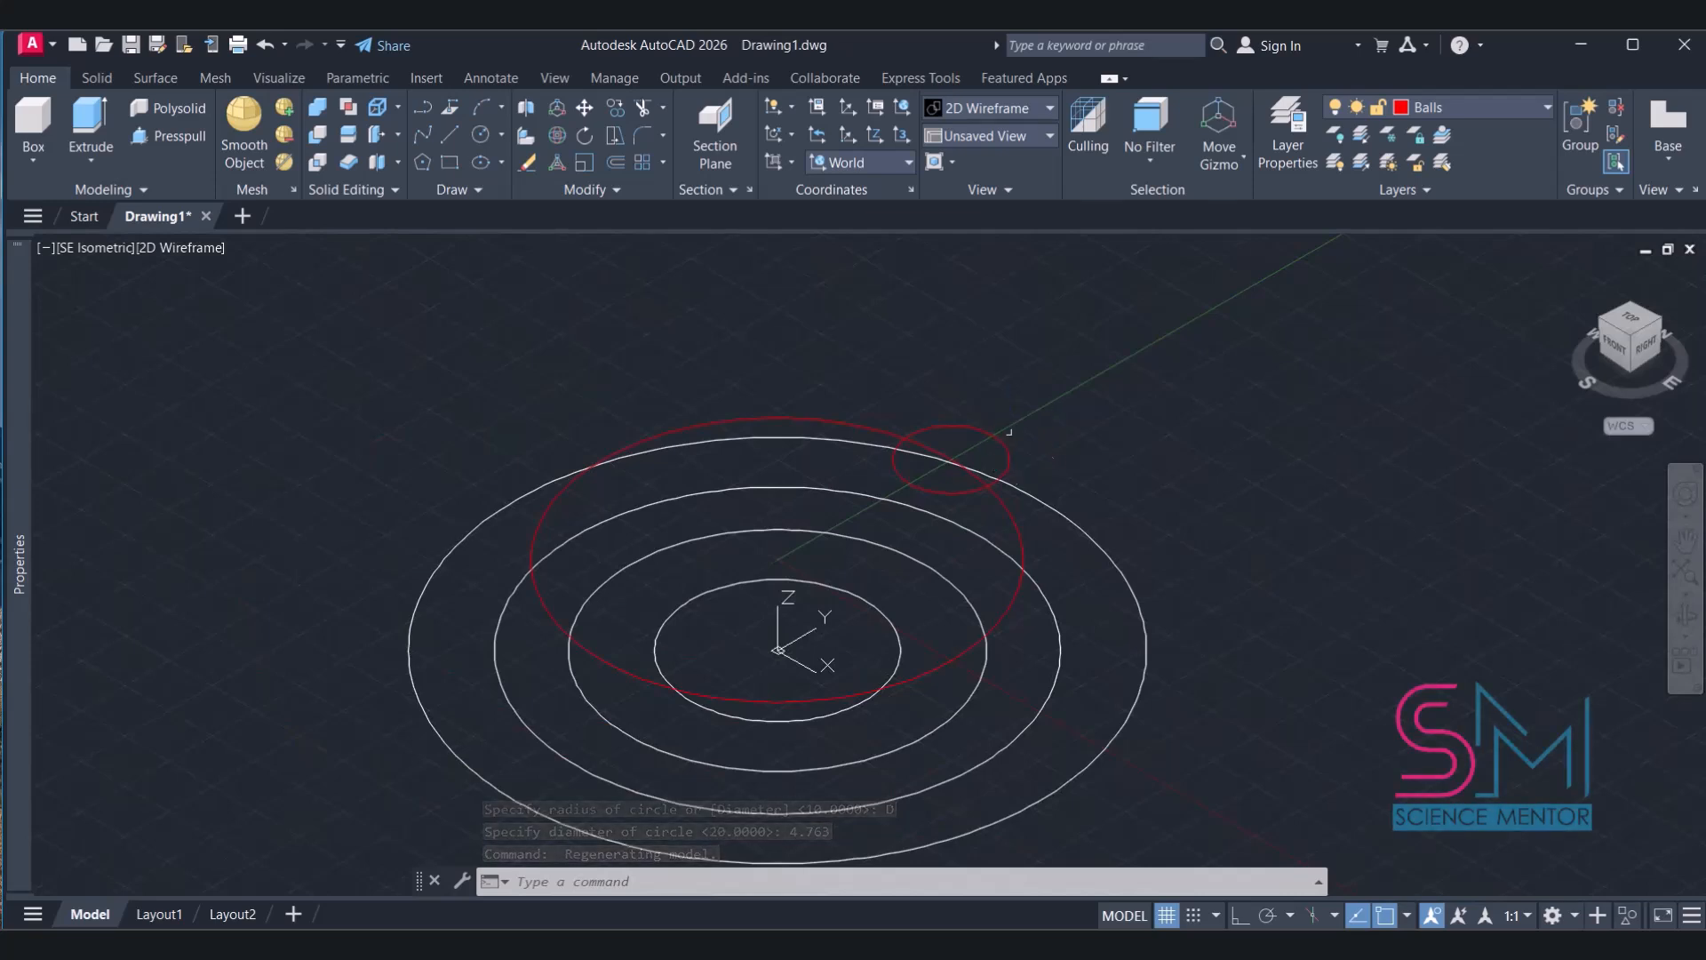
click(1005, 440)
click(557, 136)
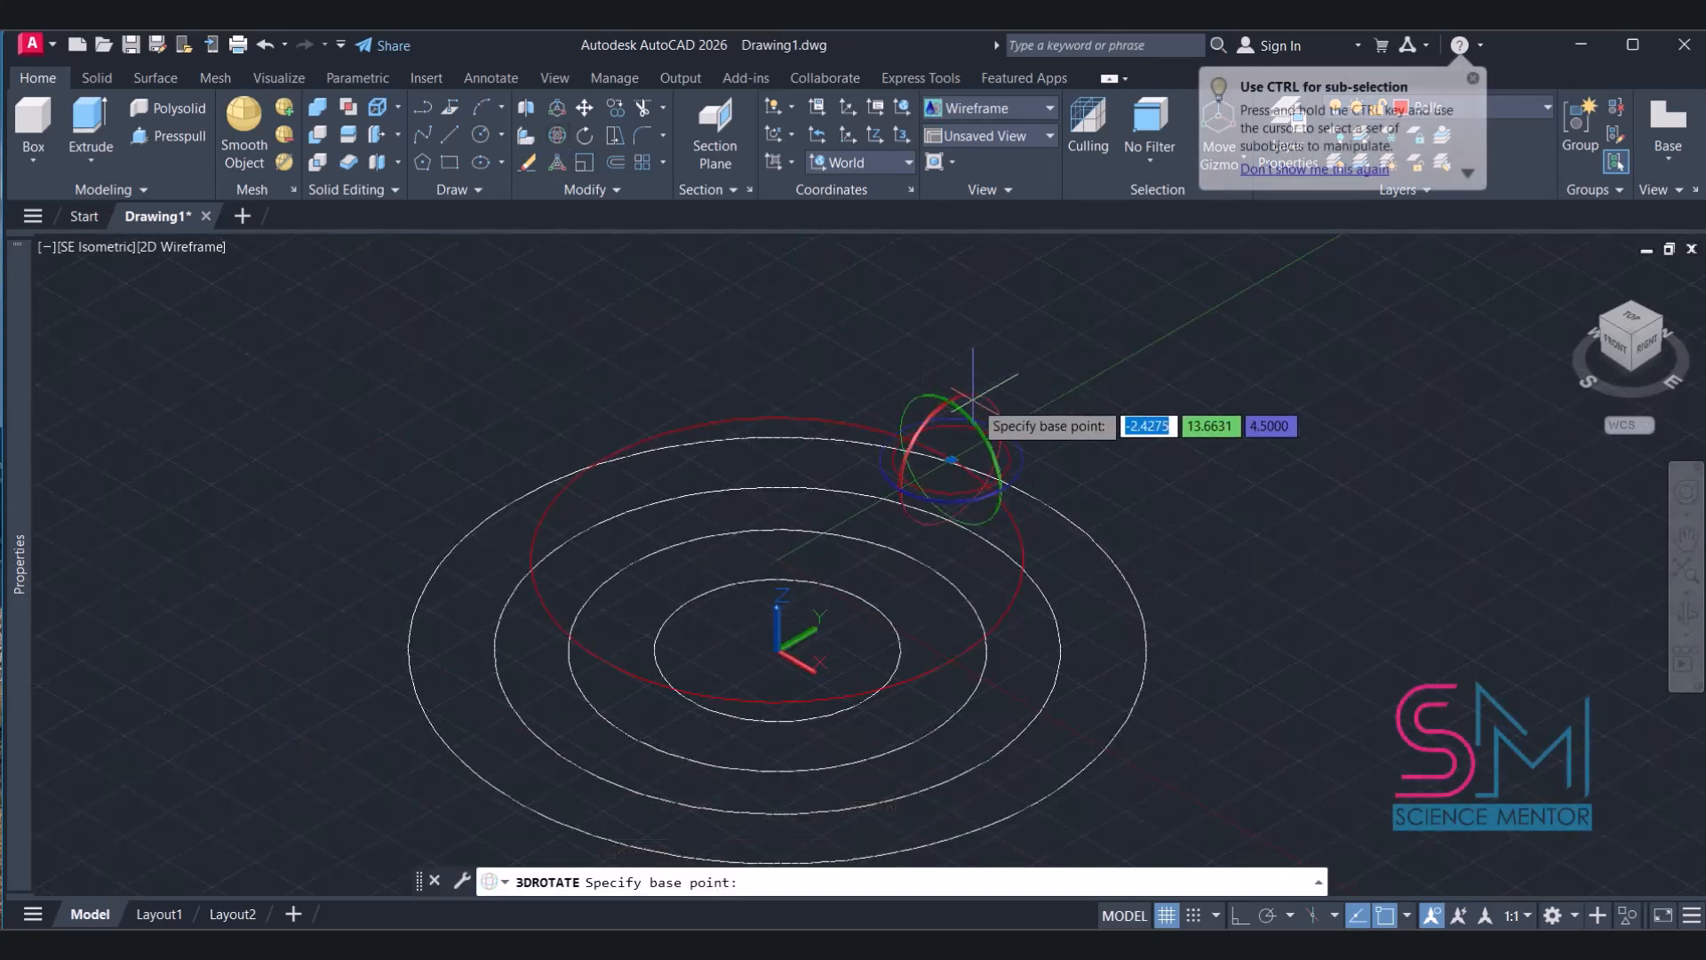
click(952, 459)
text(90)
key(Return)
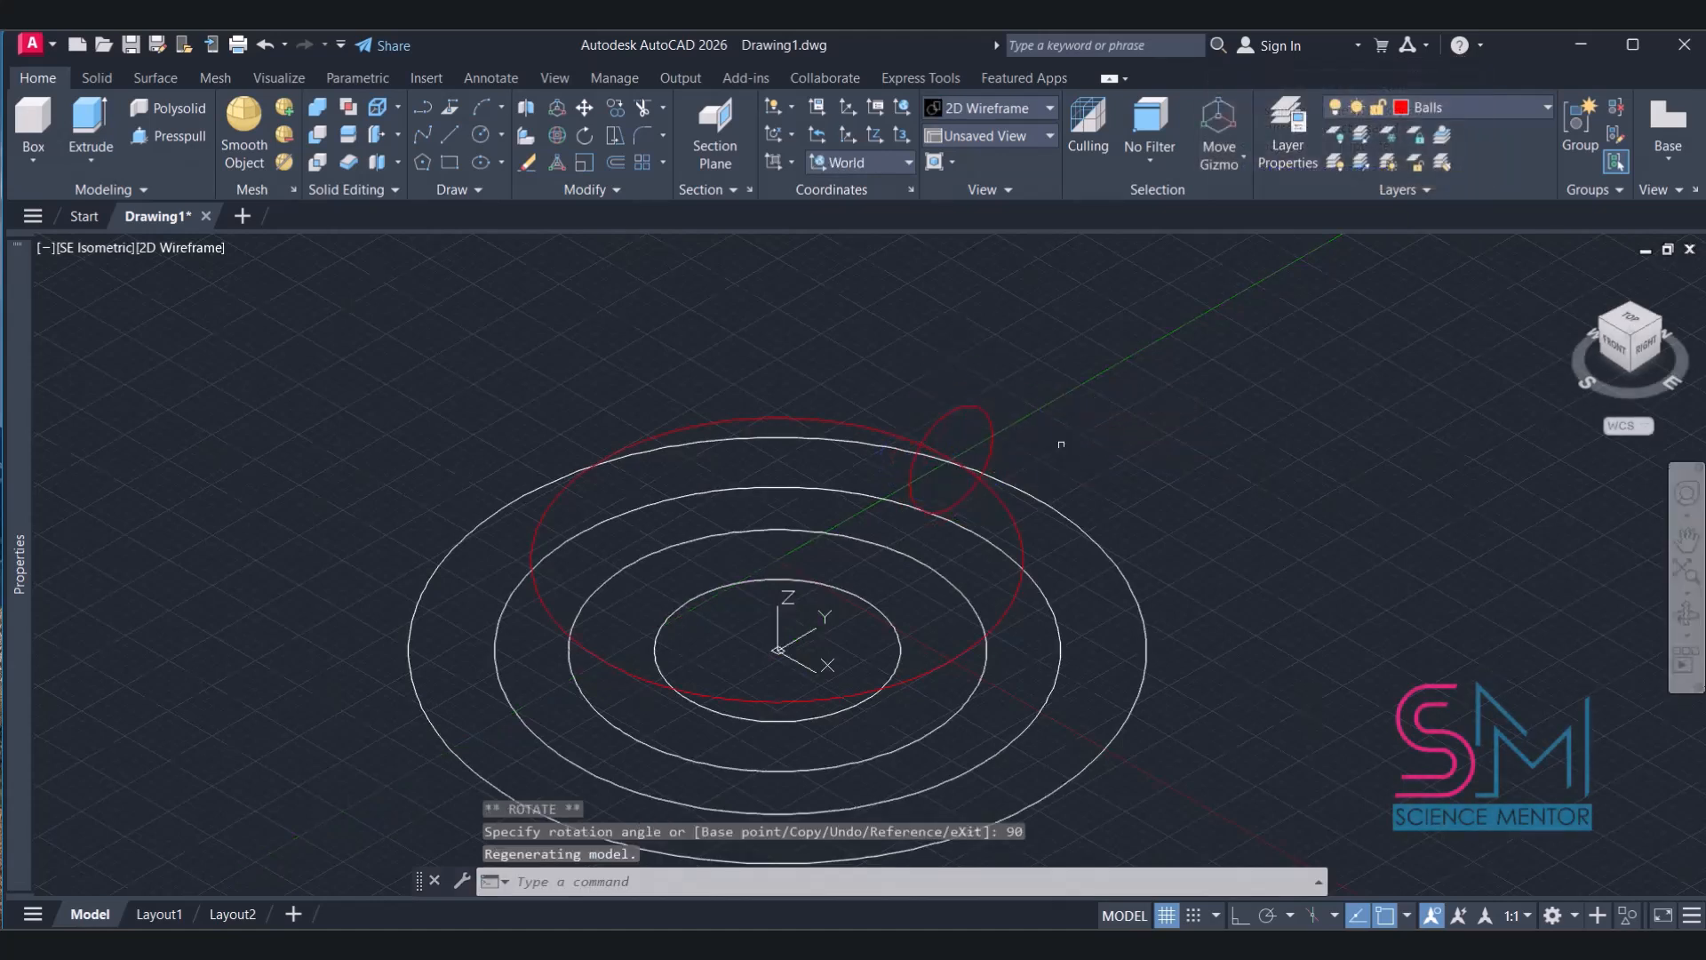
Convert the upright small circle into a region and display the model in the Conceptual visual style
text(region)
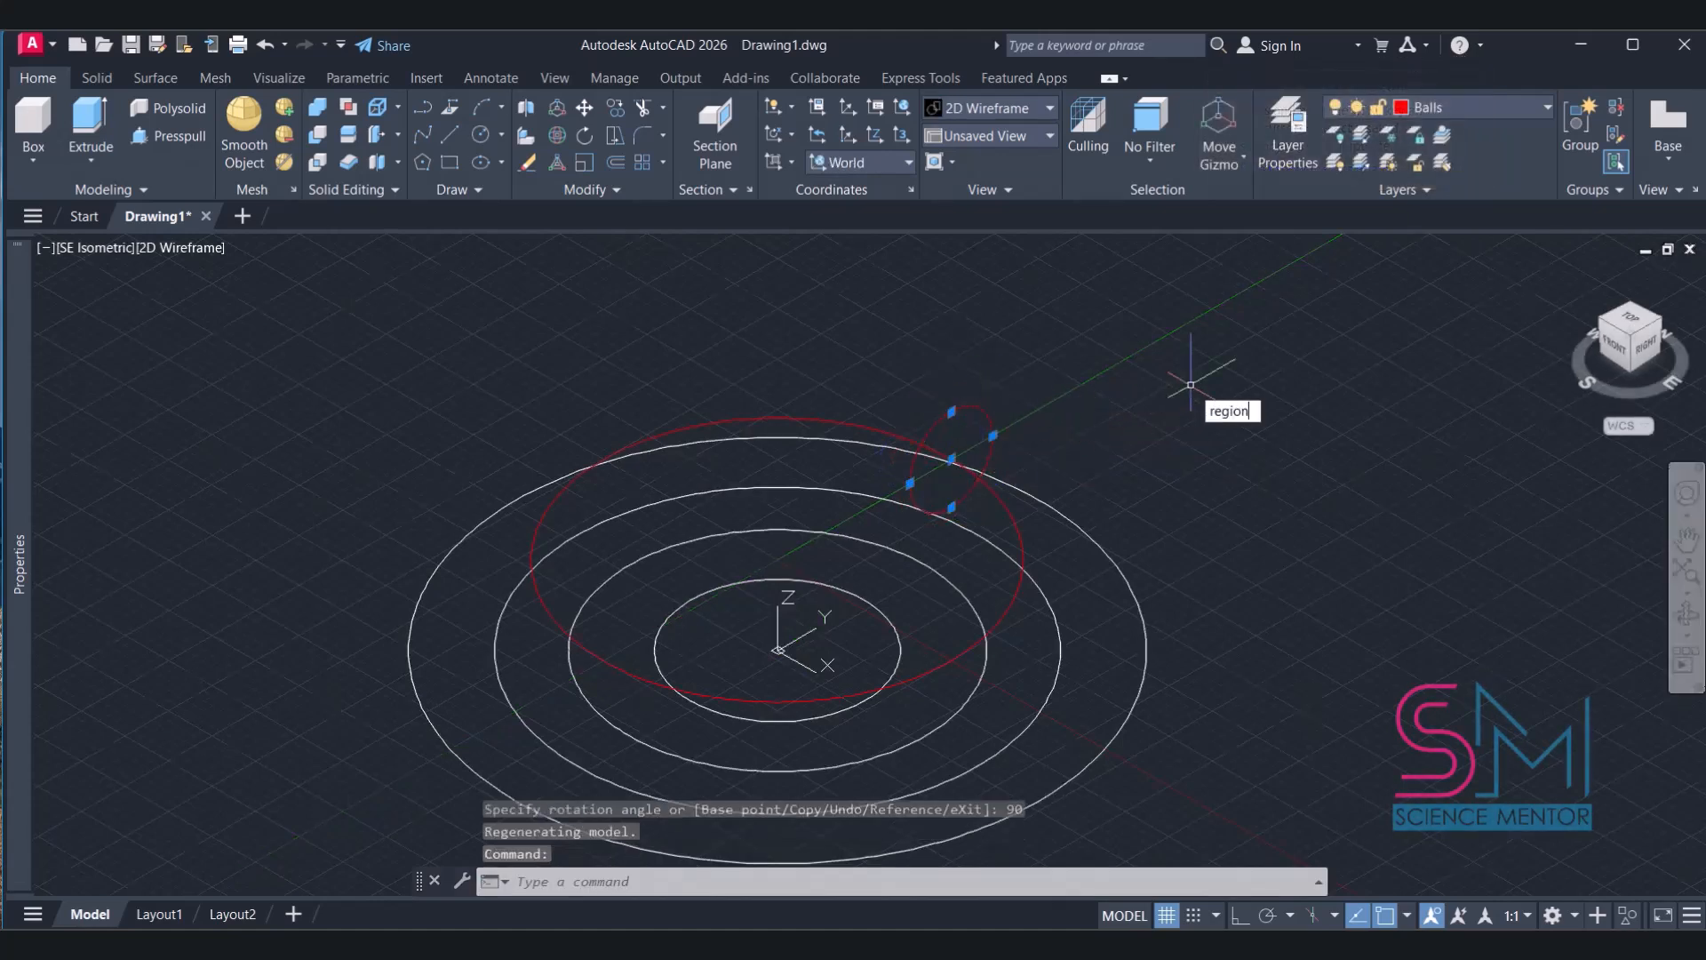
key(Return)
click(955, 411)
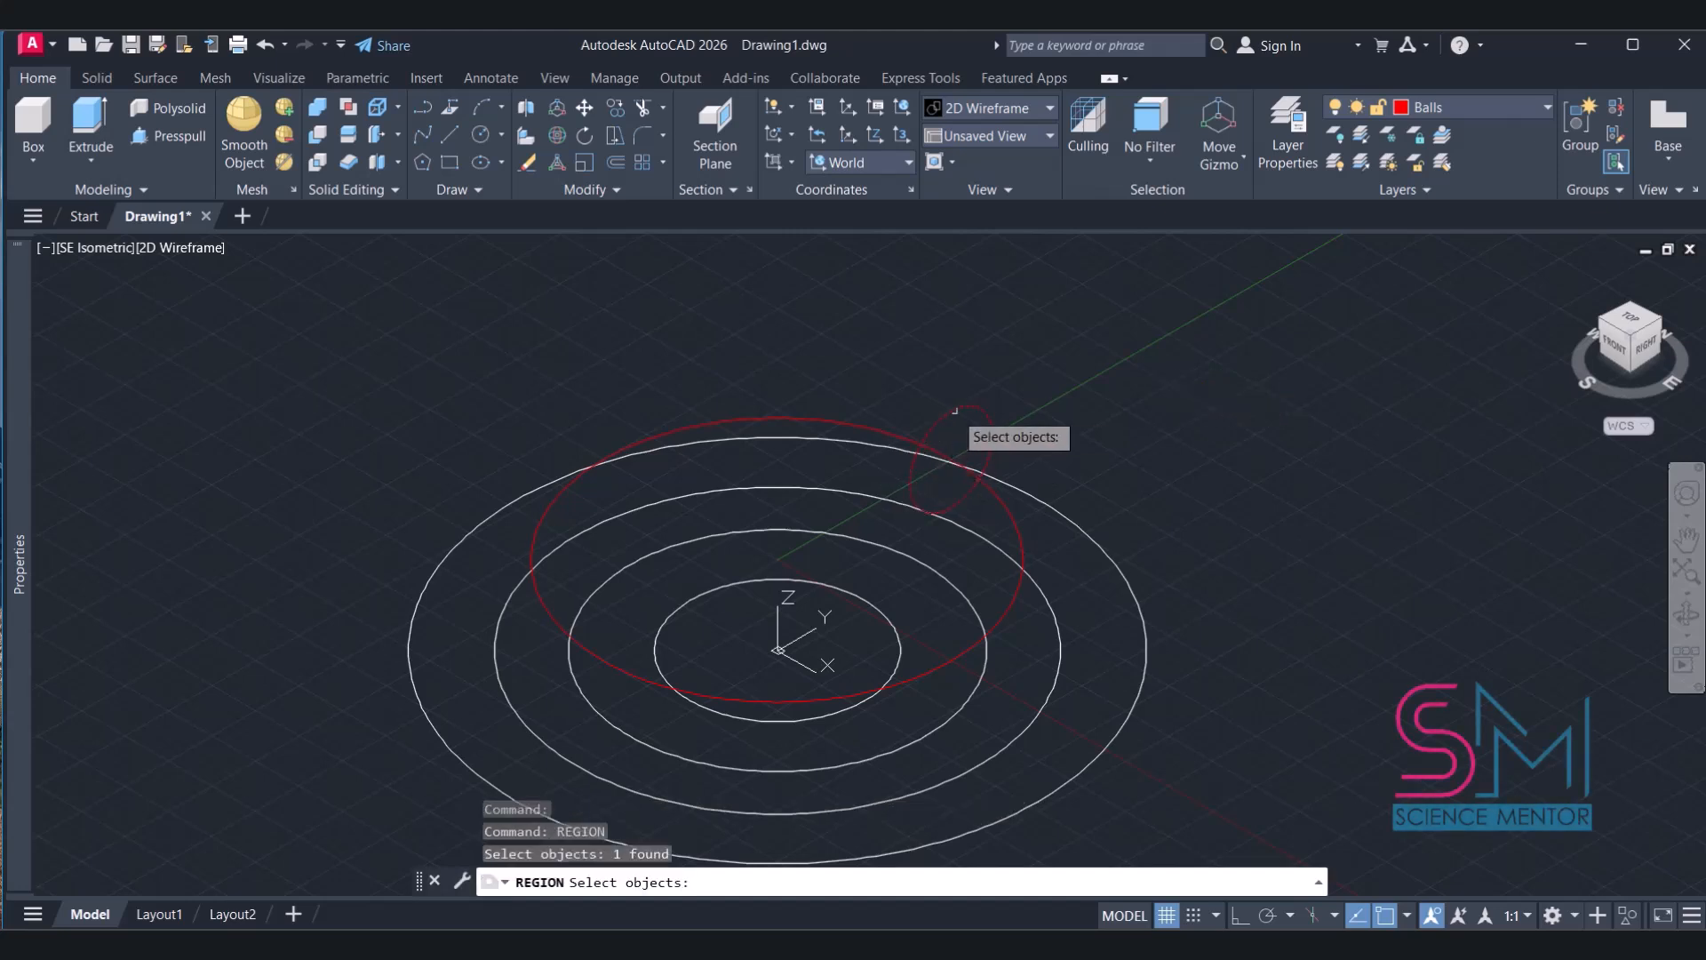
key(Return)
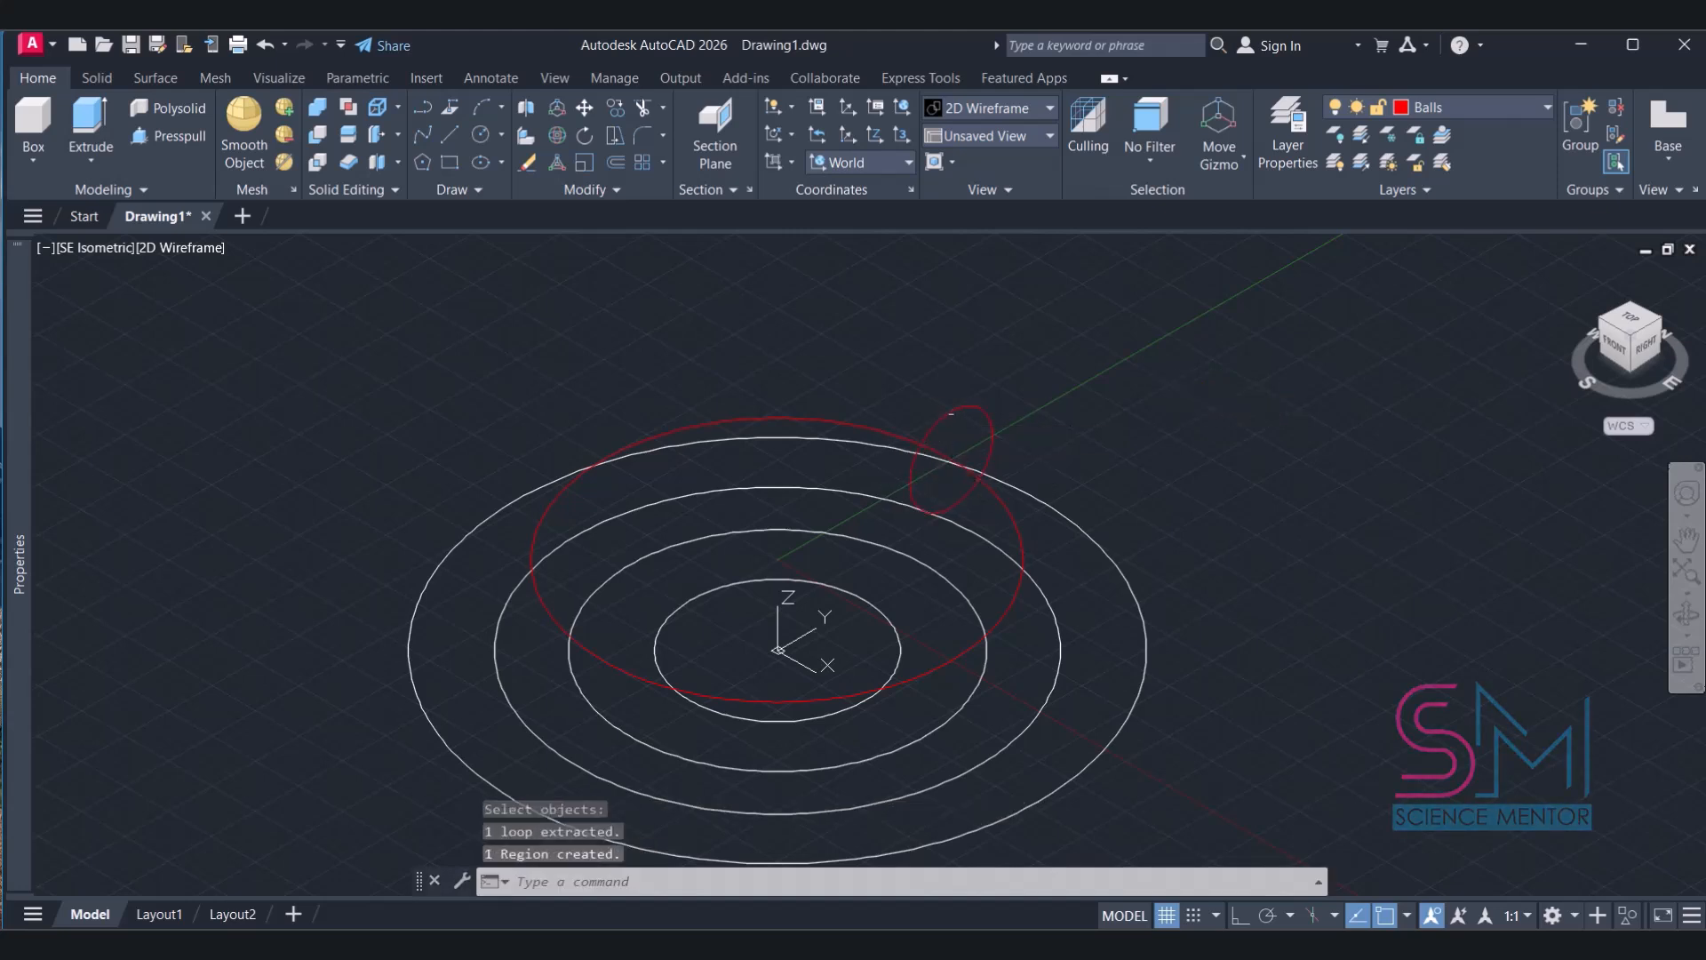
click(199, 252)
click(271, 328)
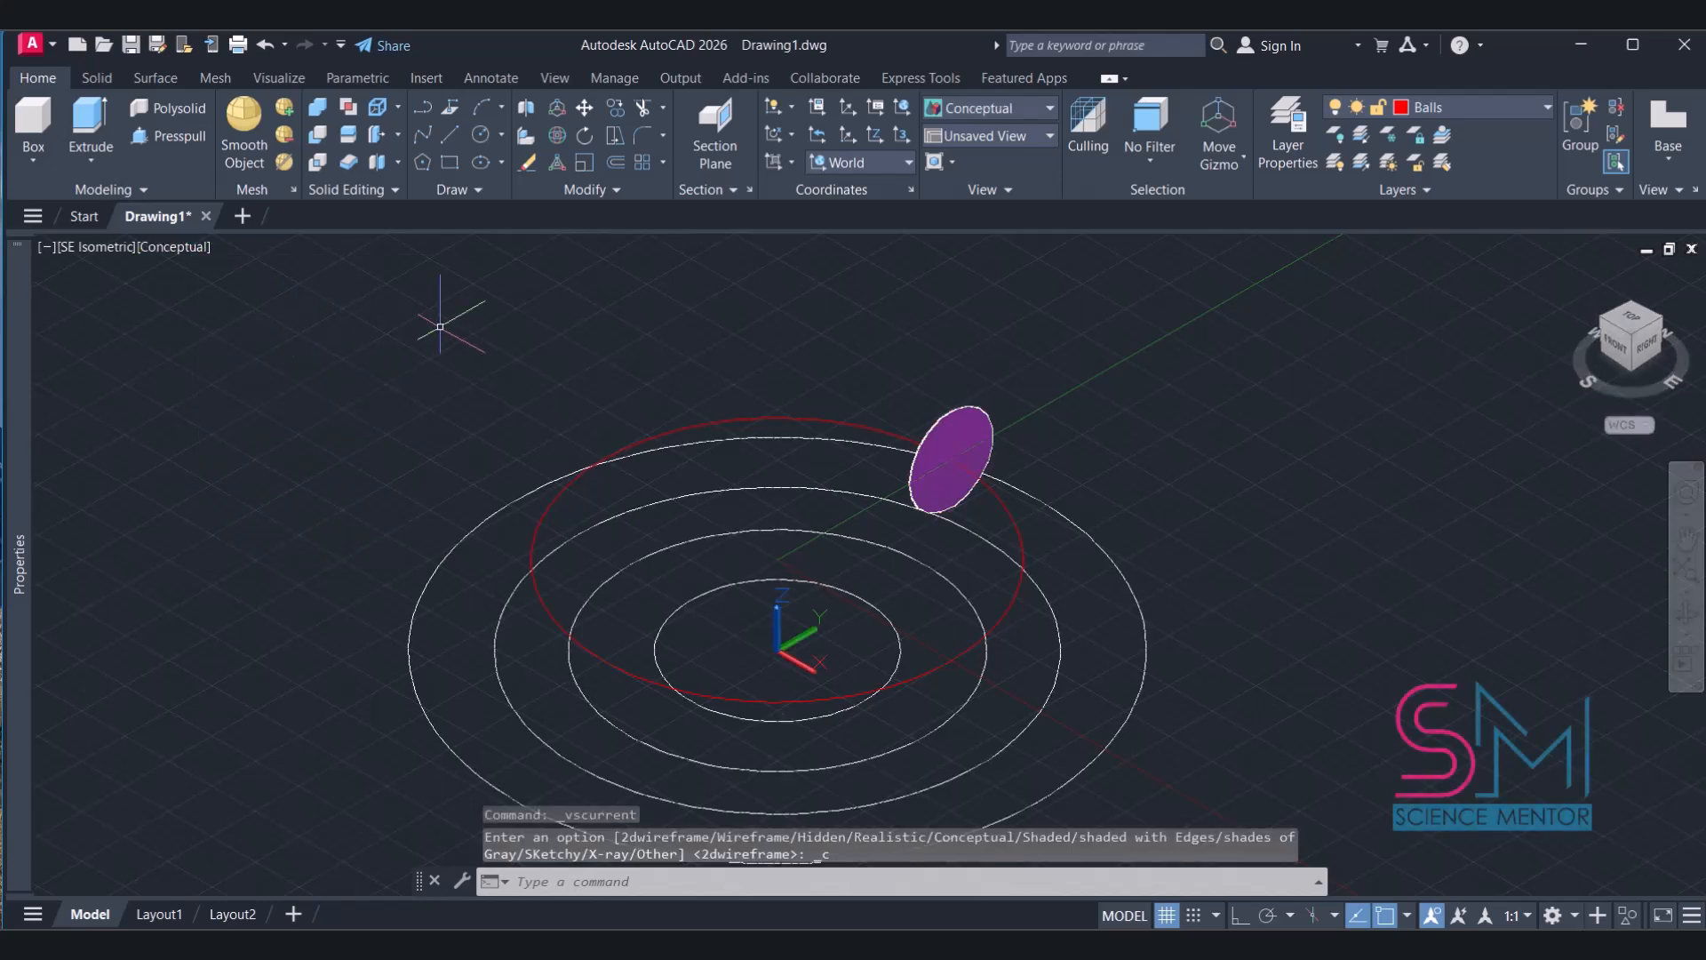
Sweep the small circular region along the red ball-path circle as a solid, and check the torus from the top and SE isometric views
click(96, 77)
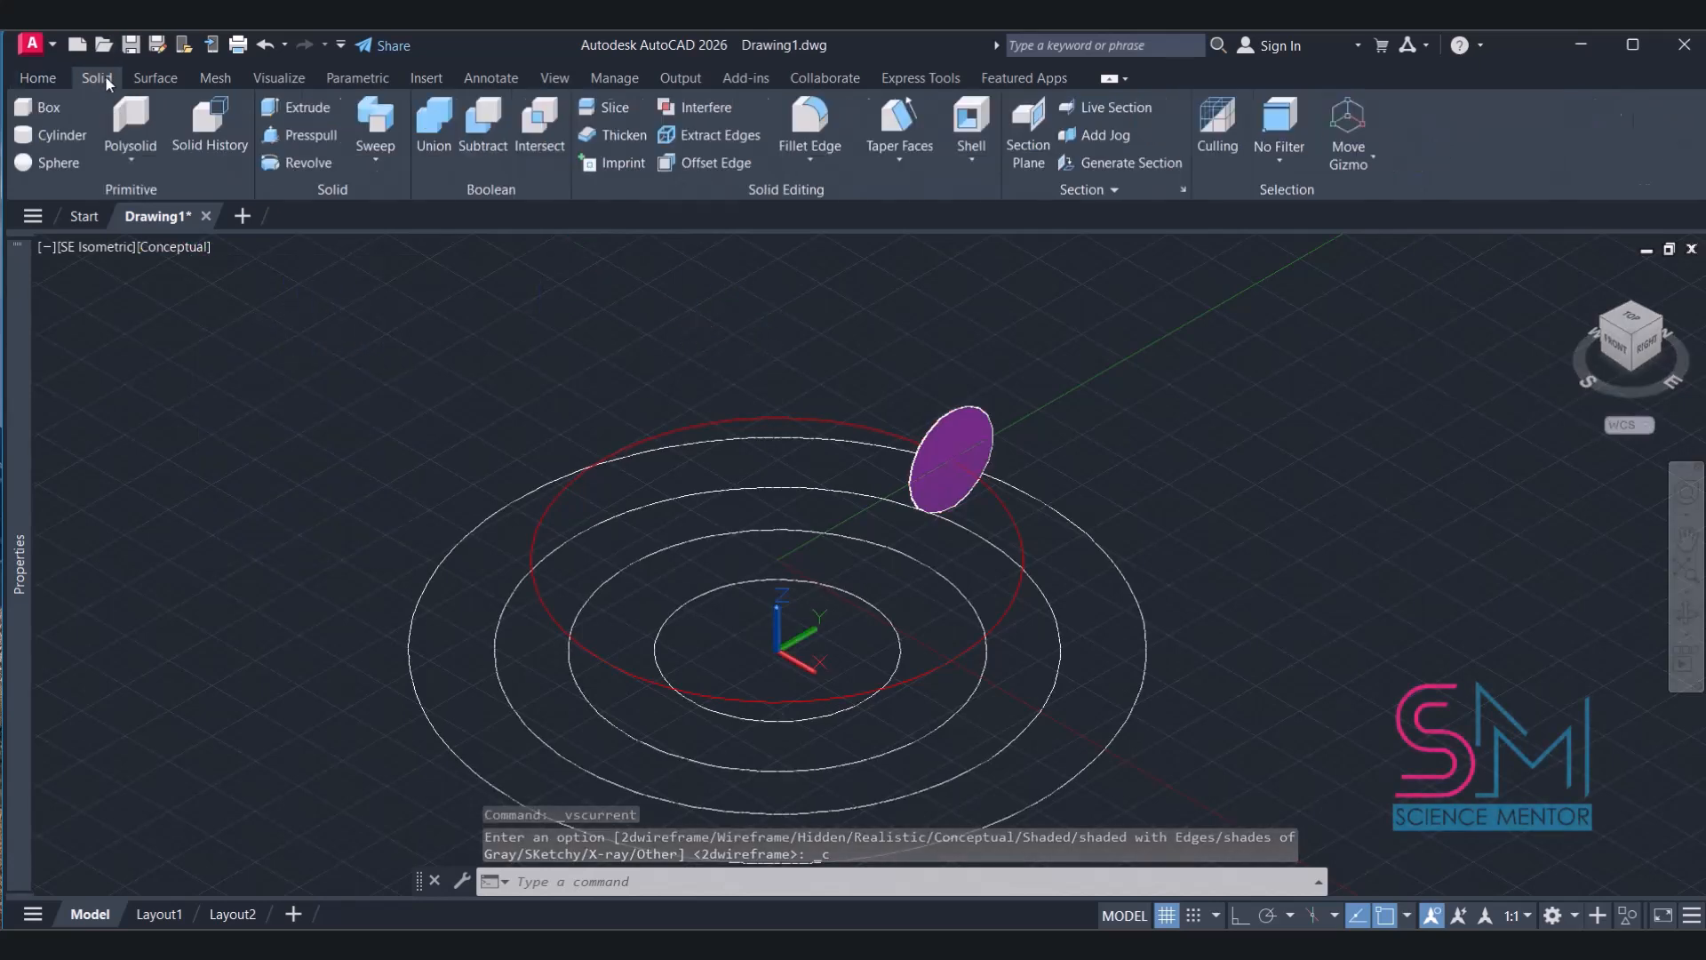
click(375, 134)
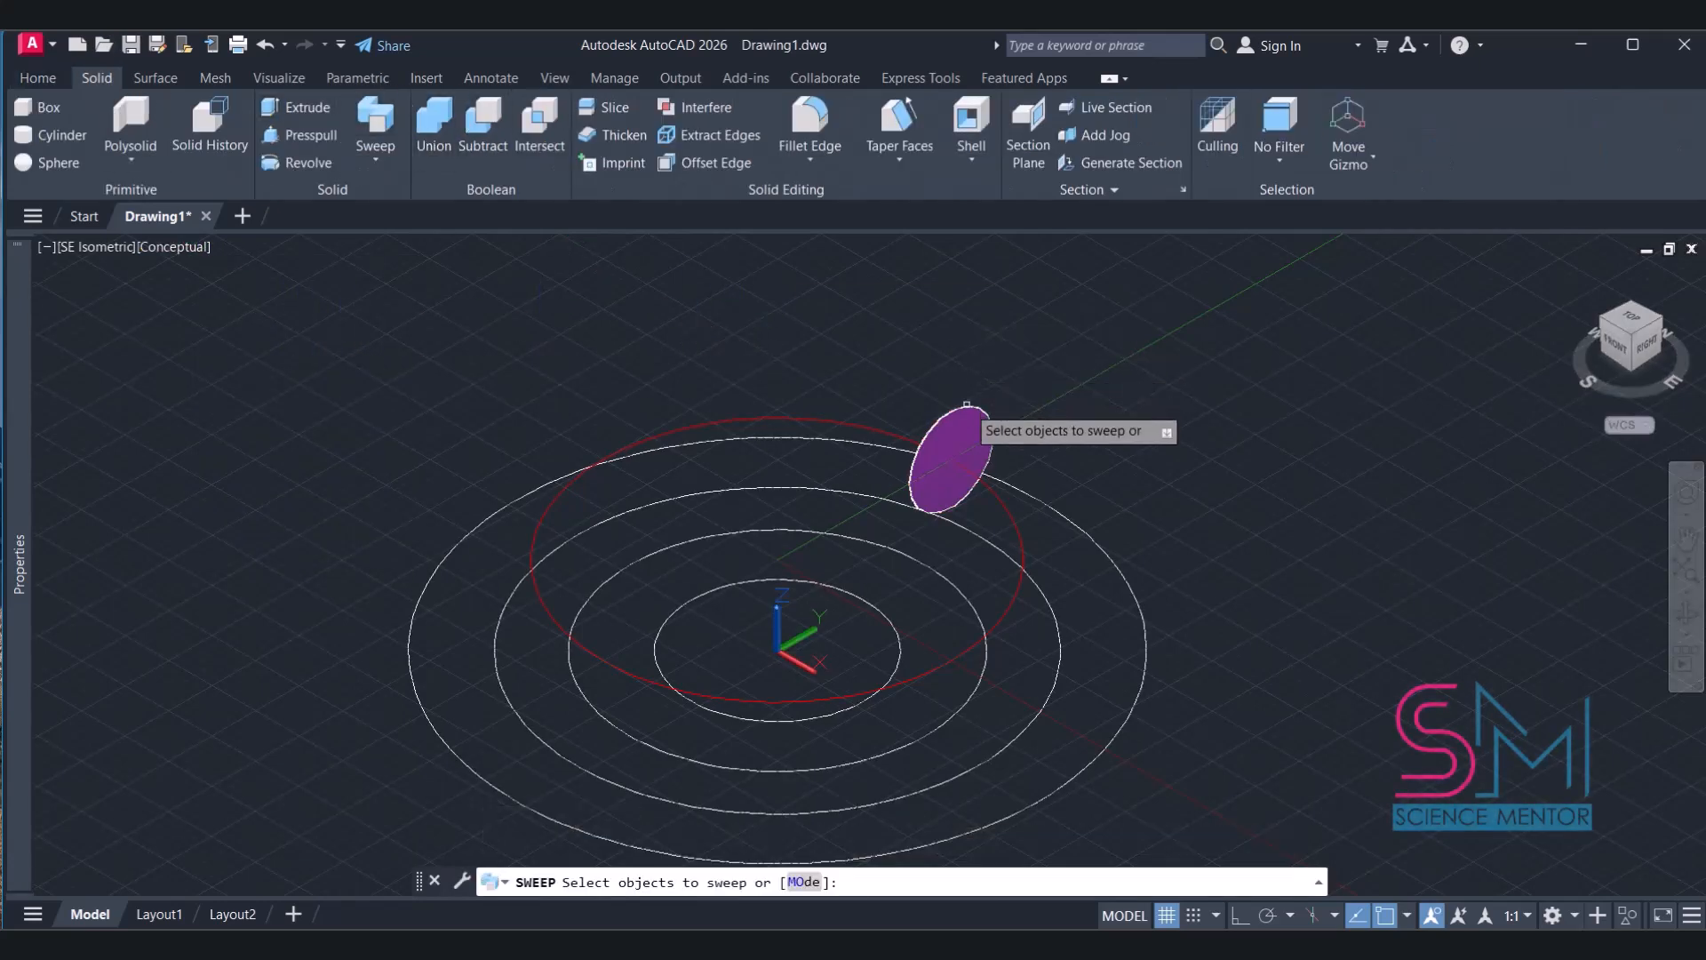
click(965, 413)
key(Return)
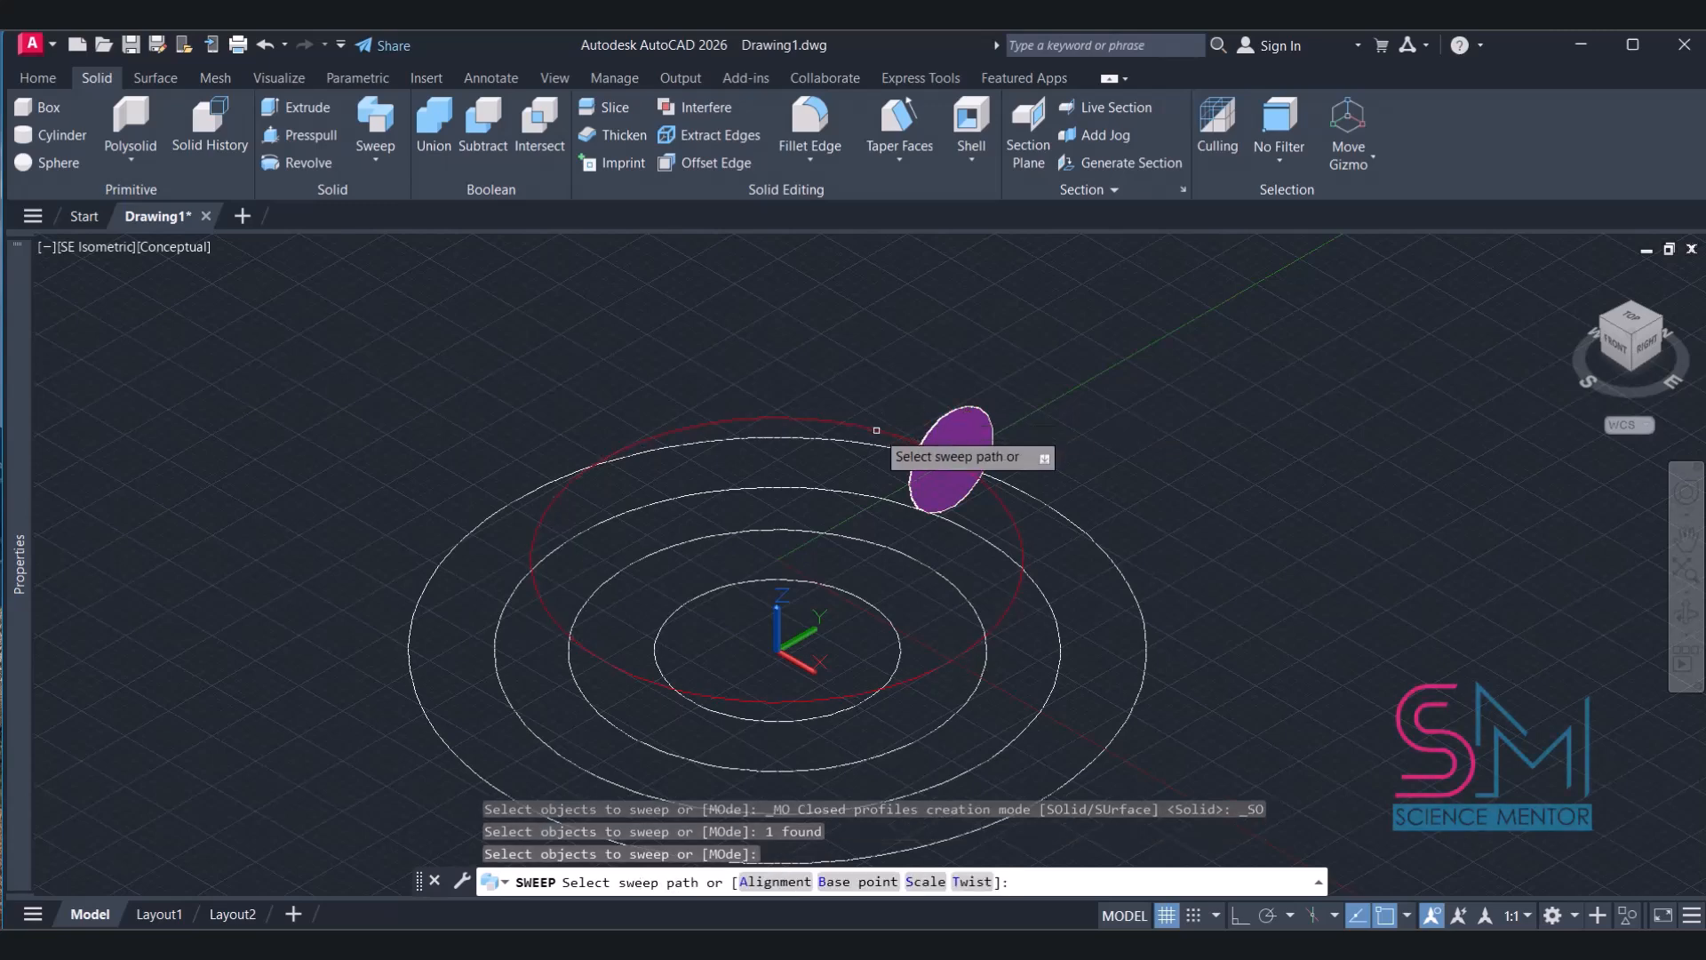
click(876, 421)
click(1636, 322)
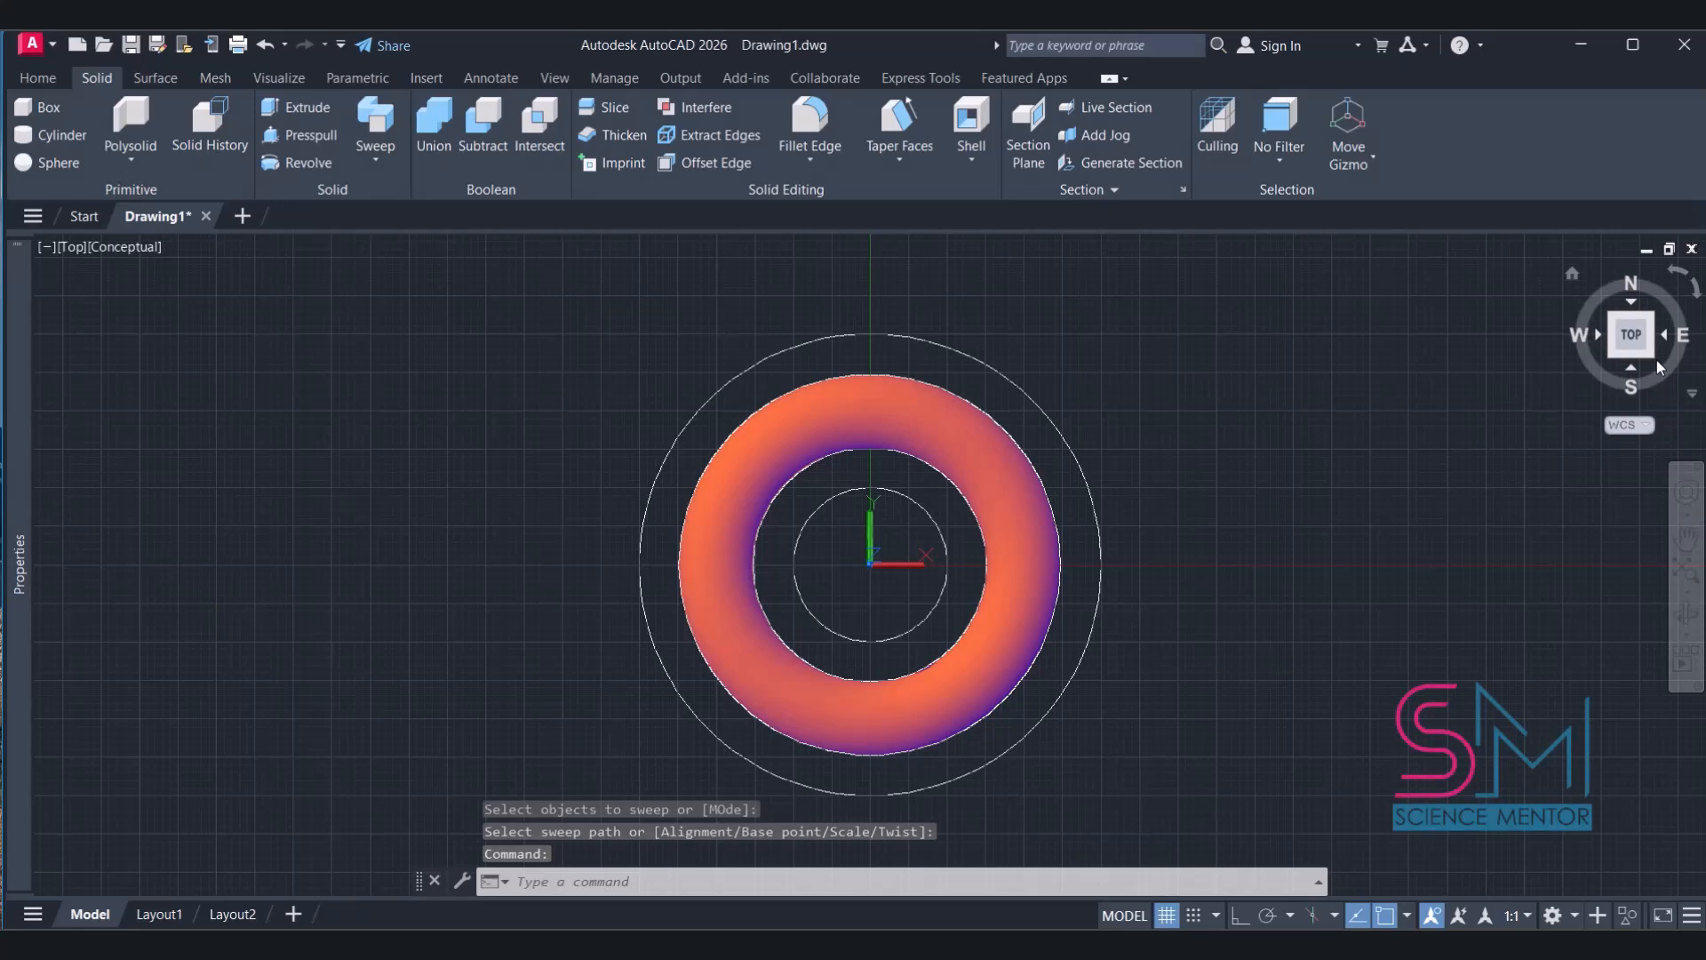
click(1654, 358)
Extrude the outermost circle to a height of 9 as a solid on layer 0
click(37, 78)
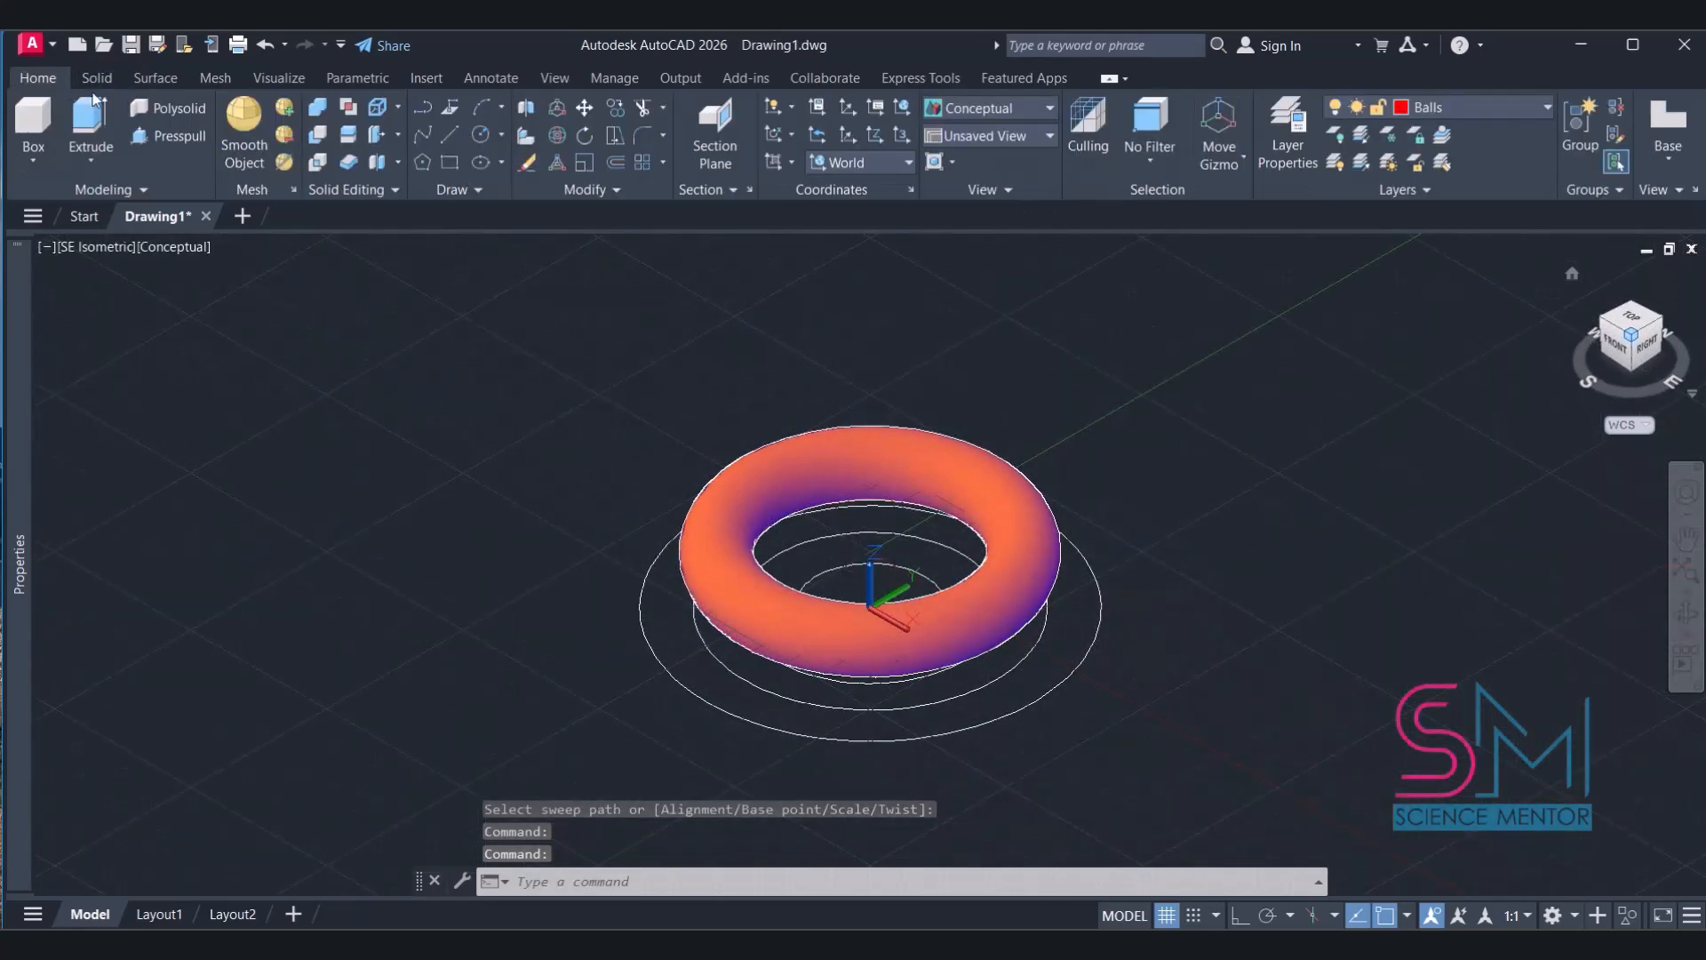
click(1074, 673)
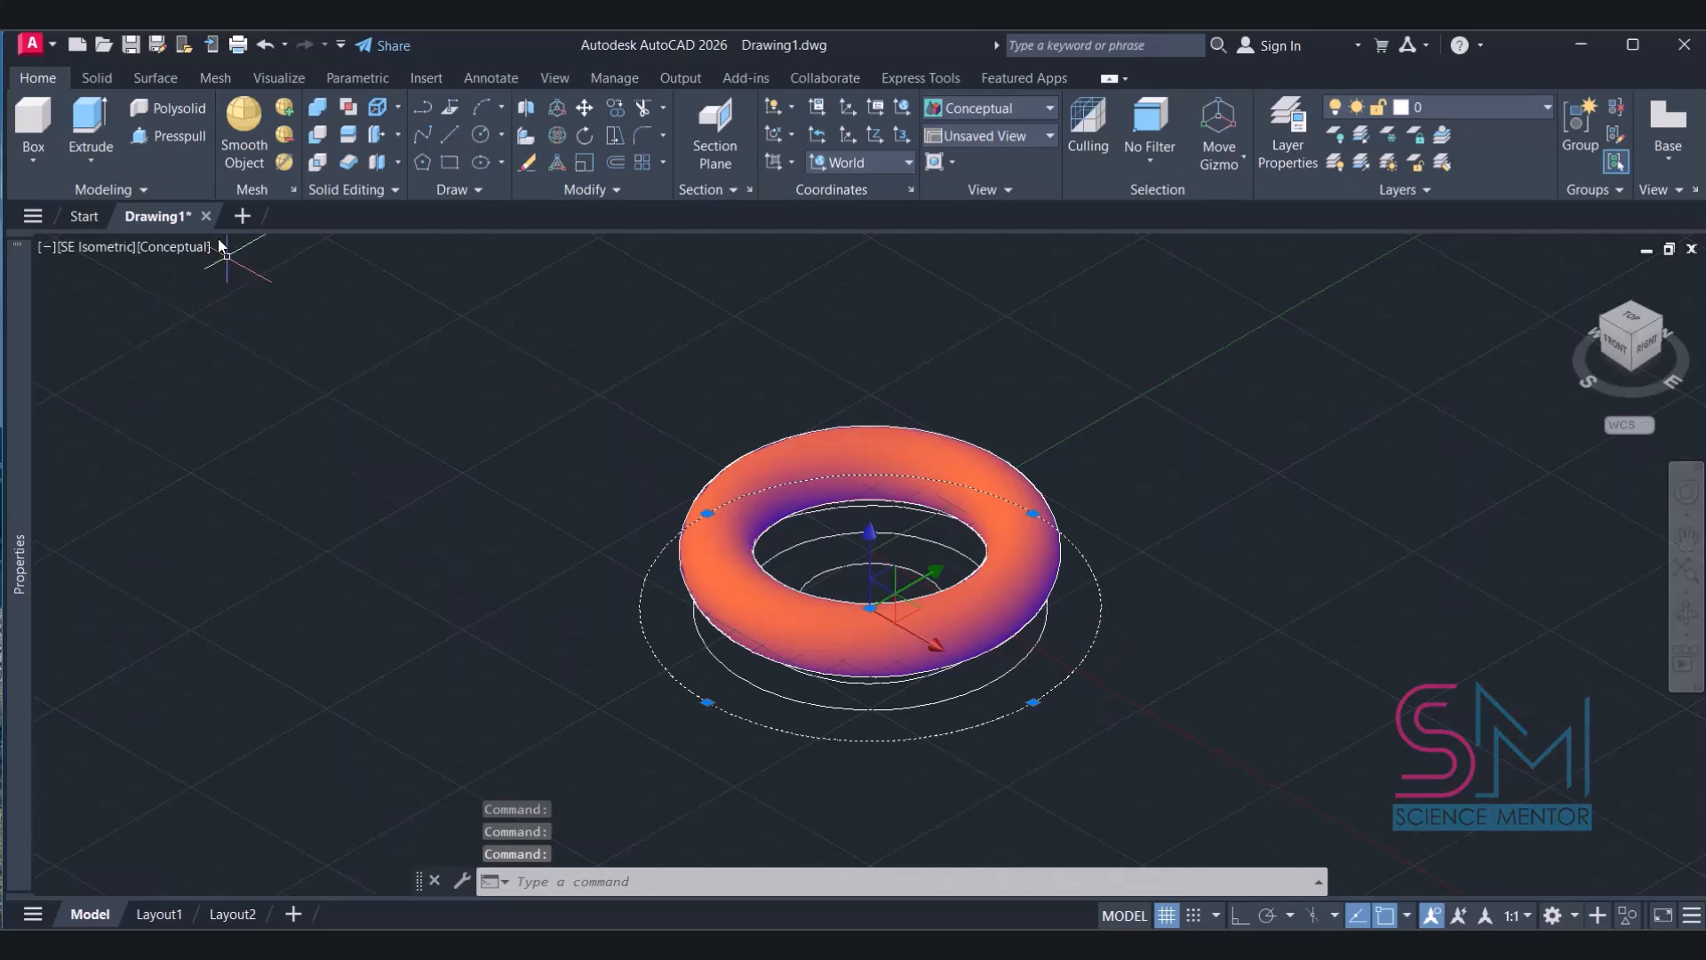
click(89, 118)
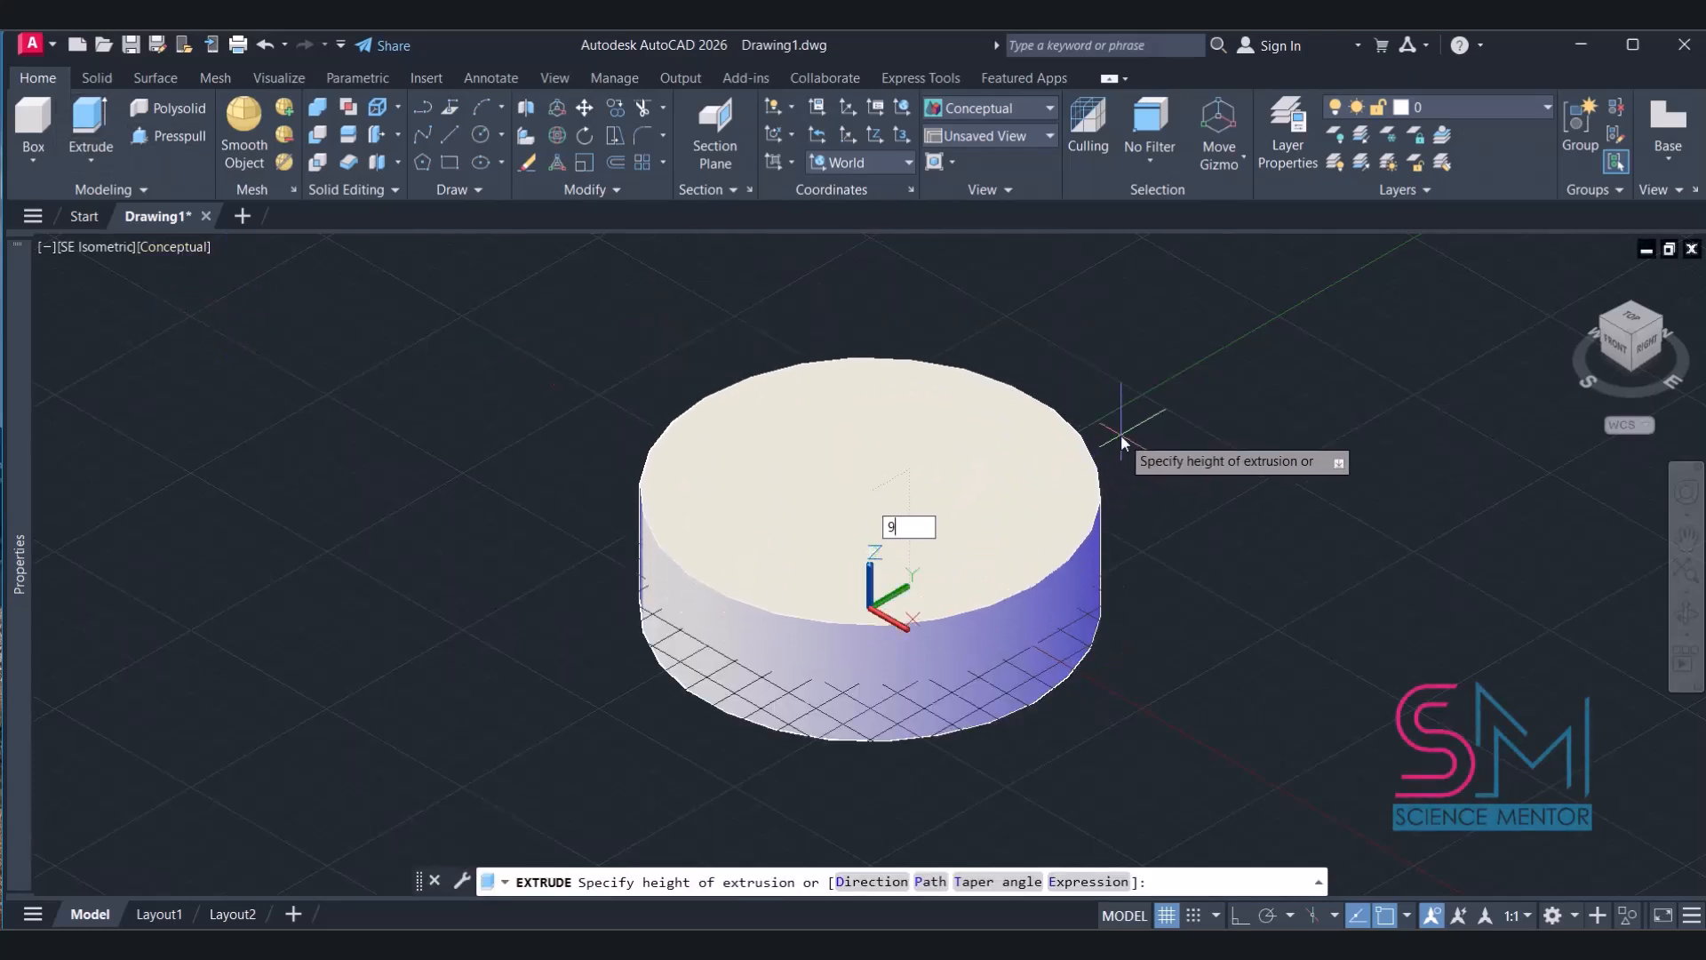
key(Return)
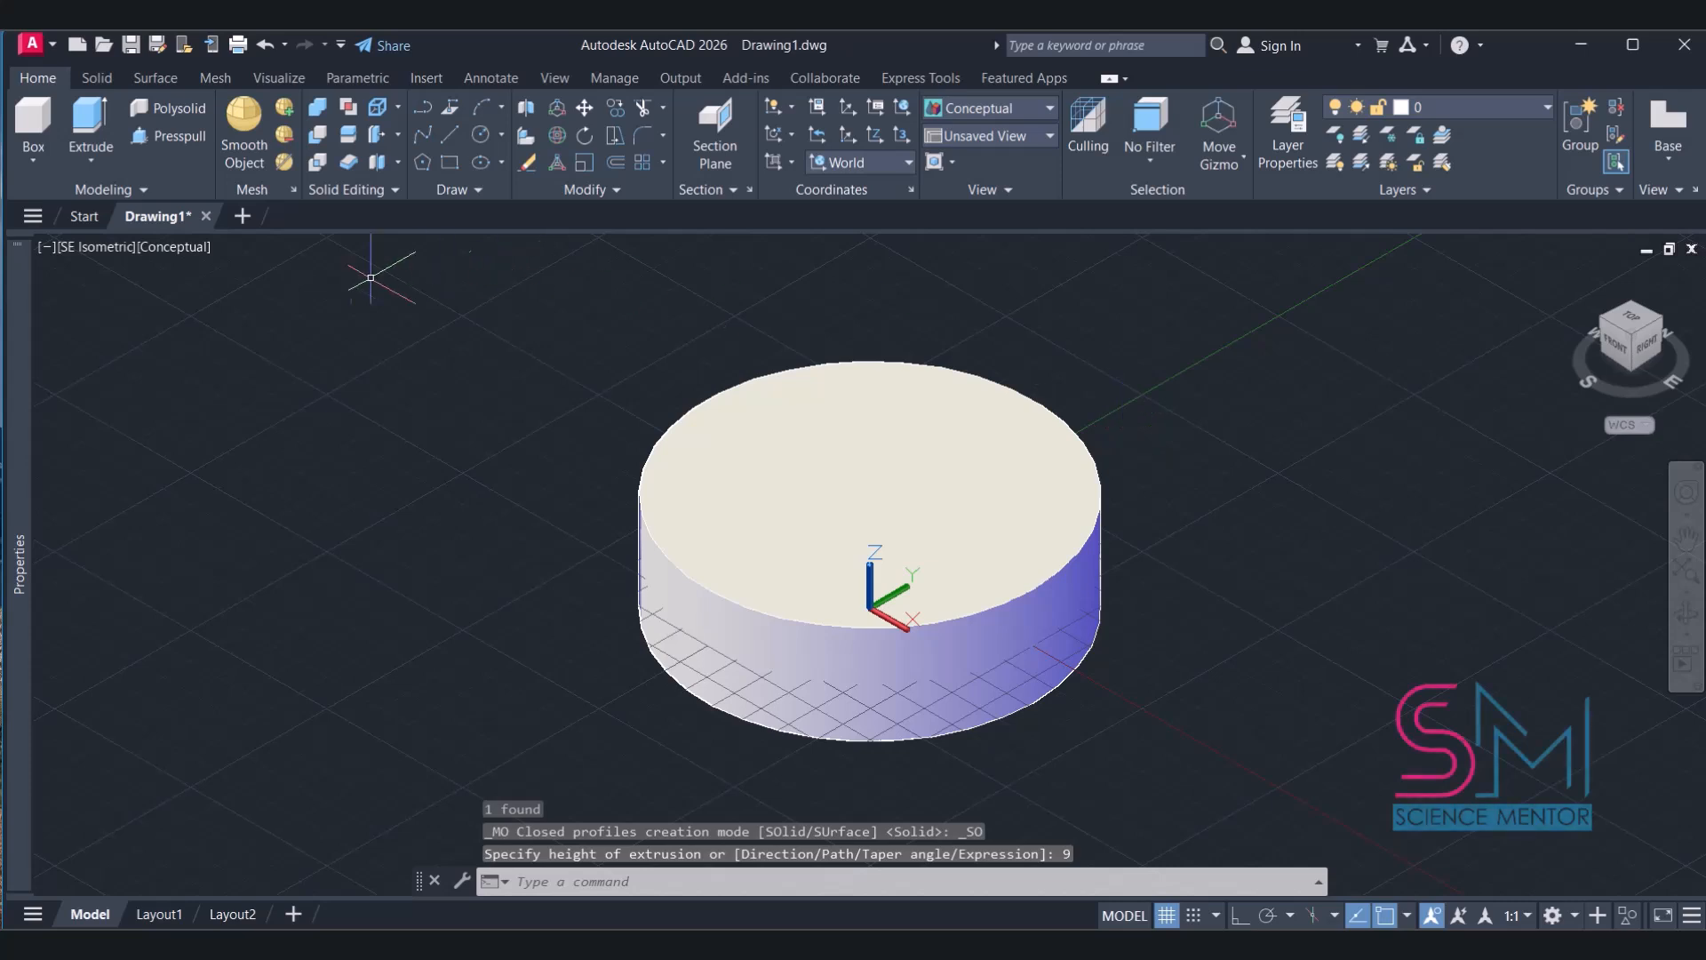
Switch to the 2D Wireframe visual style and extrude the second-largest white circle to a height of 9
click(146, 247)
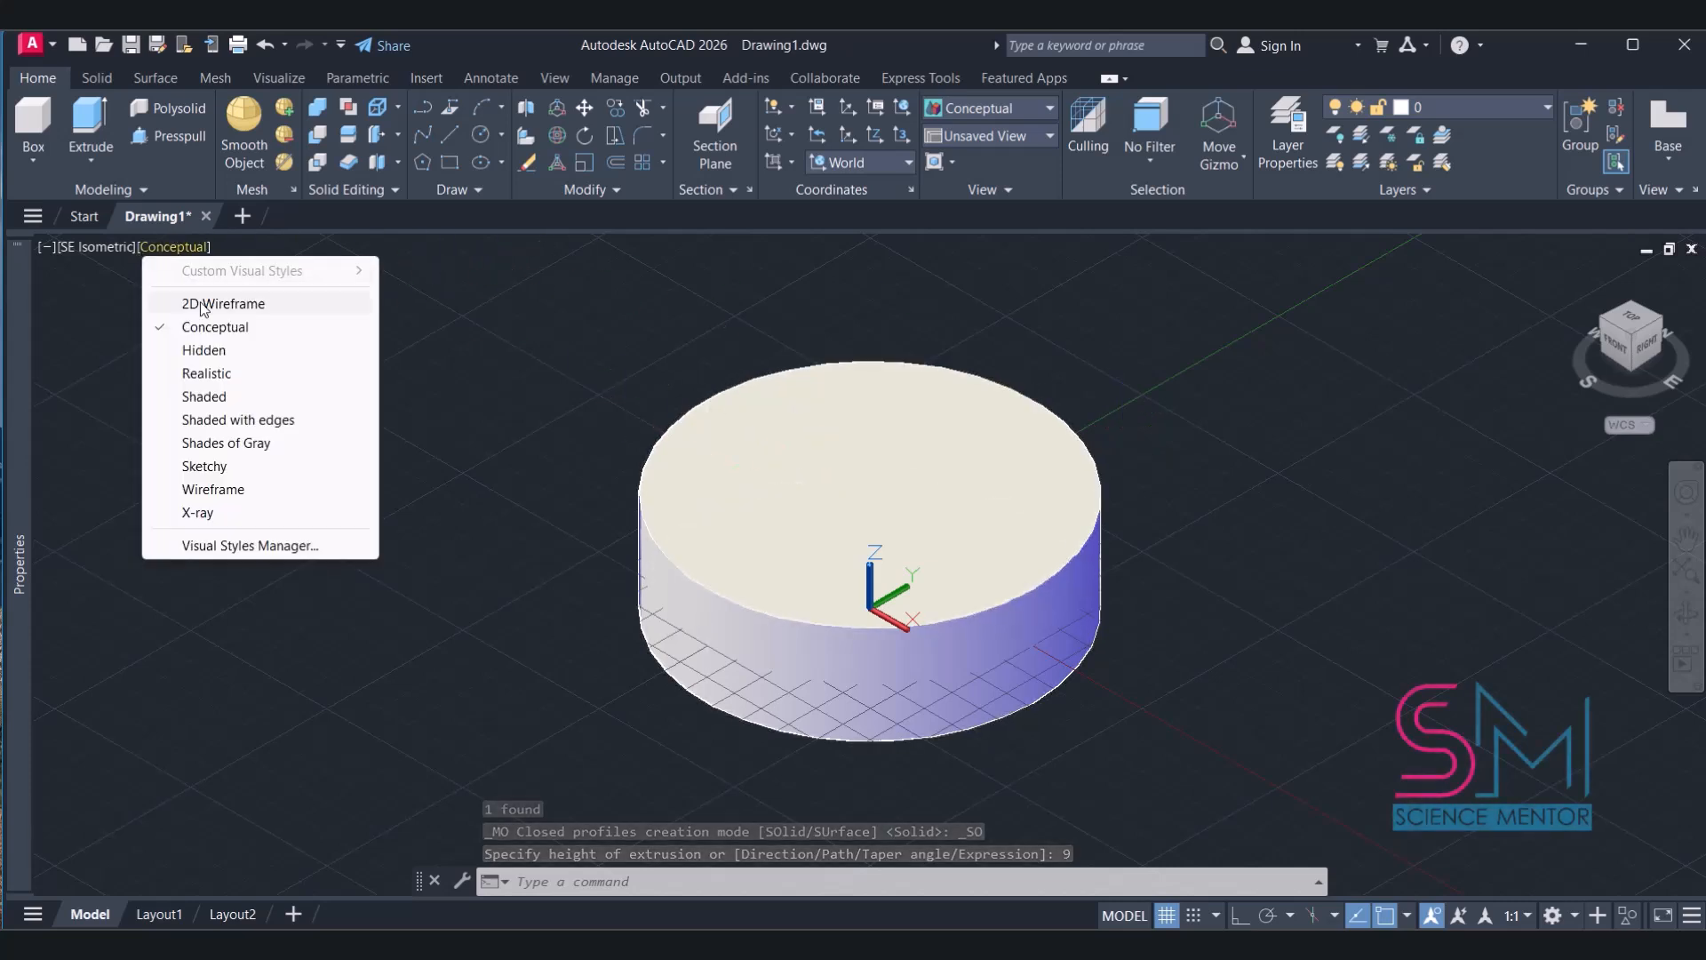
click(198, 300)
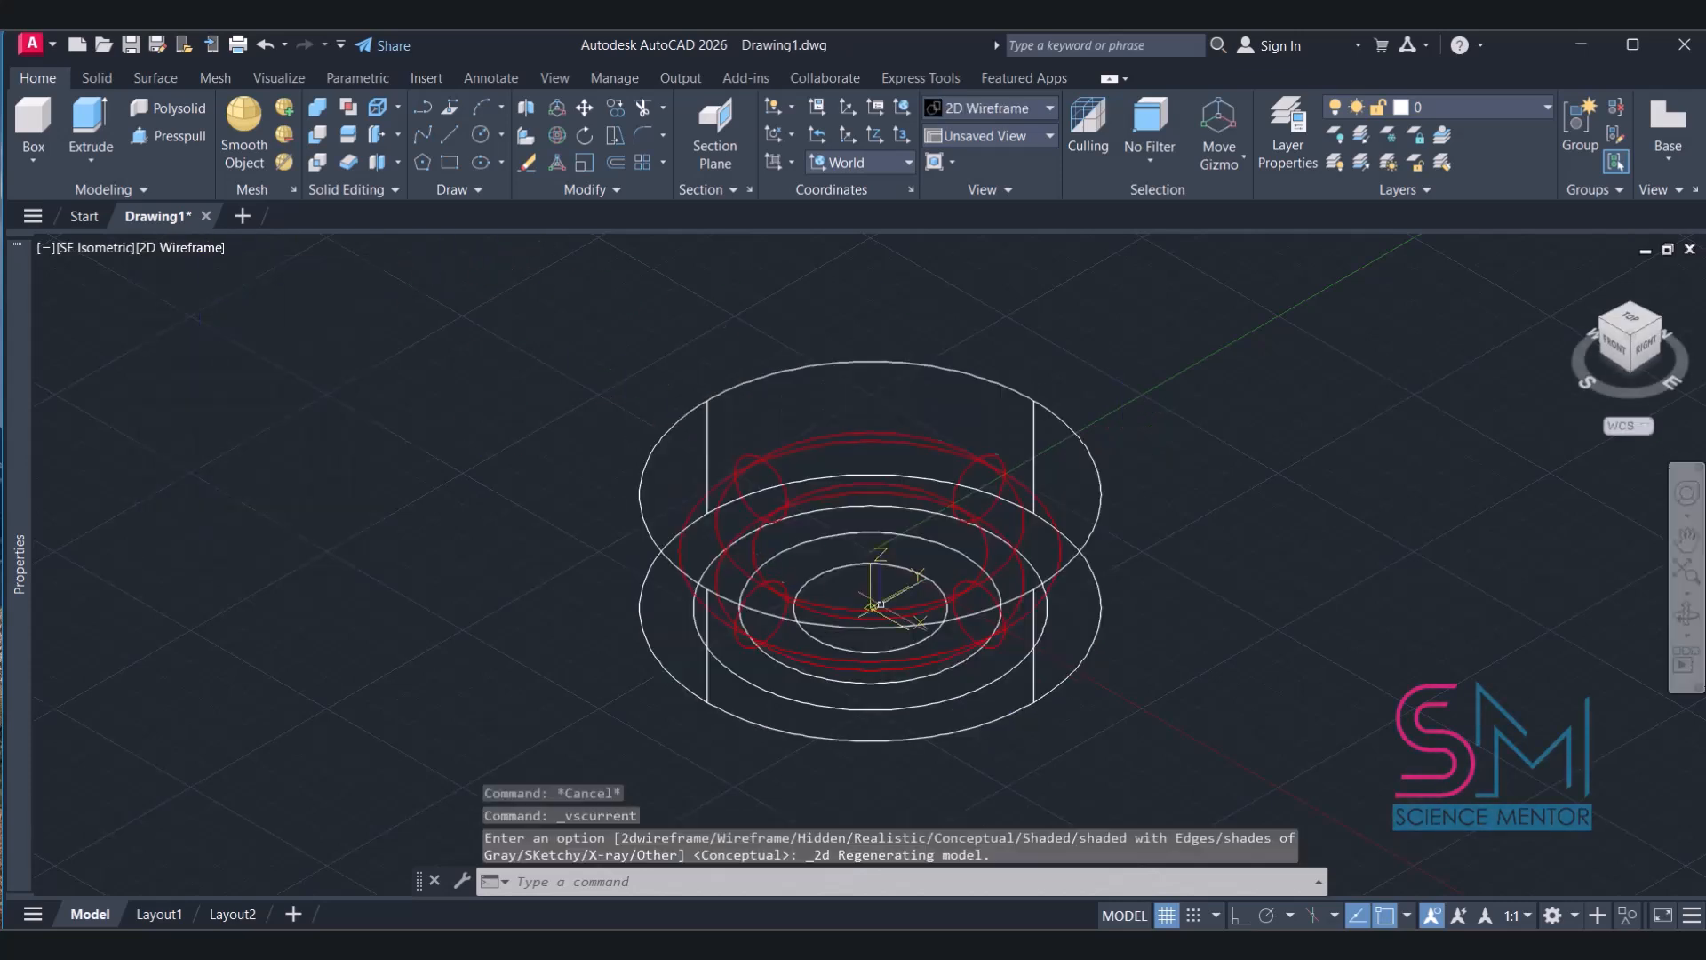
click(880, 708)
click(91, 124)
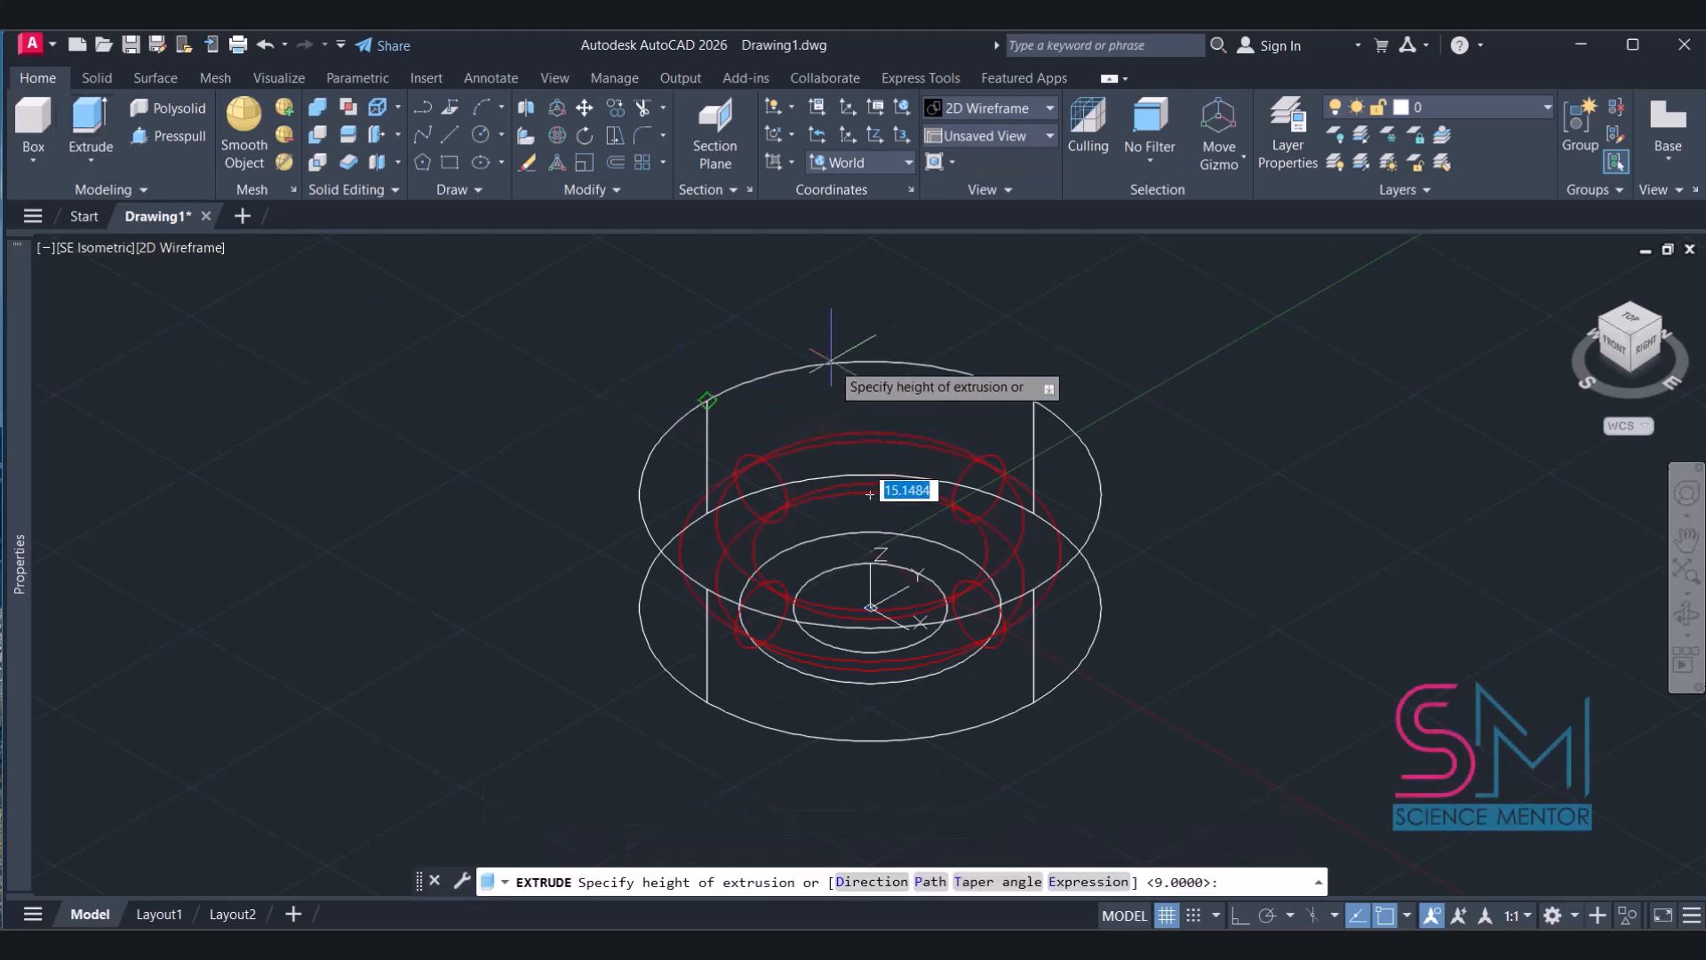
text(9)
key(Return)
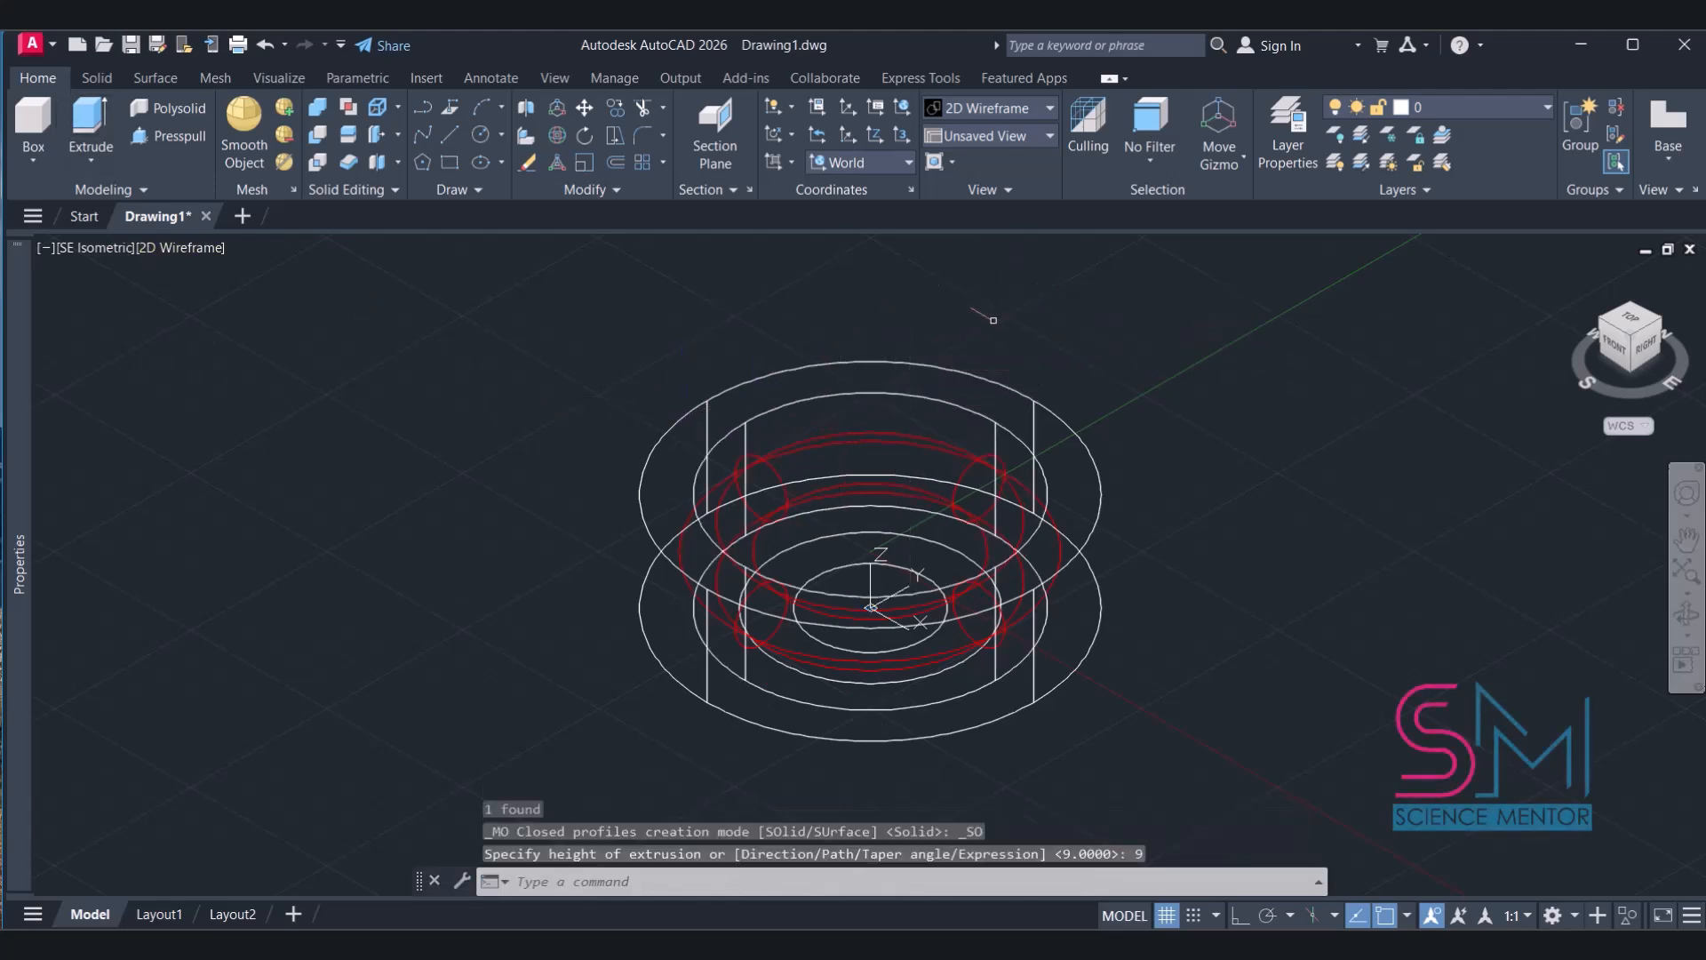
Subtract the second-largest cylinder from the outermost cylinder to form the outer ring, and check it in the Conceptual visual style
click(92, 77)
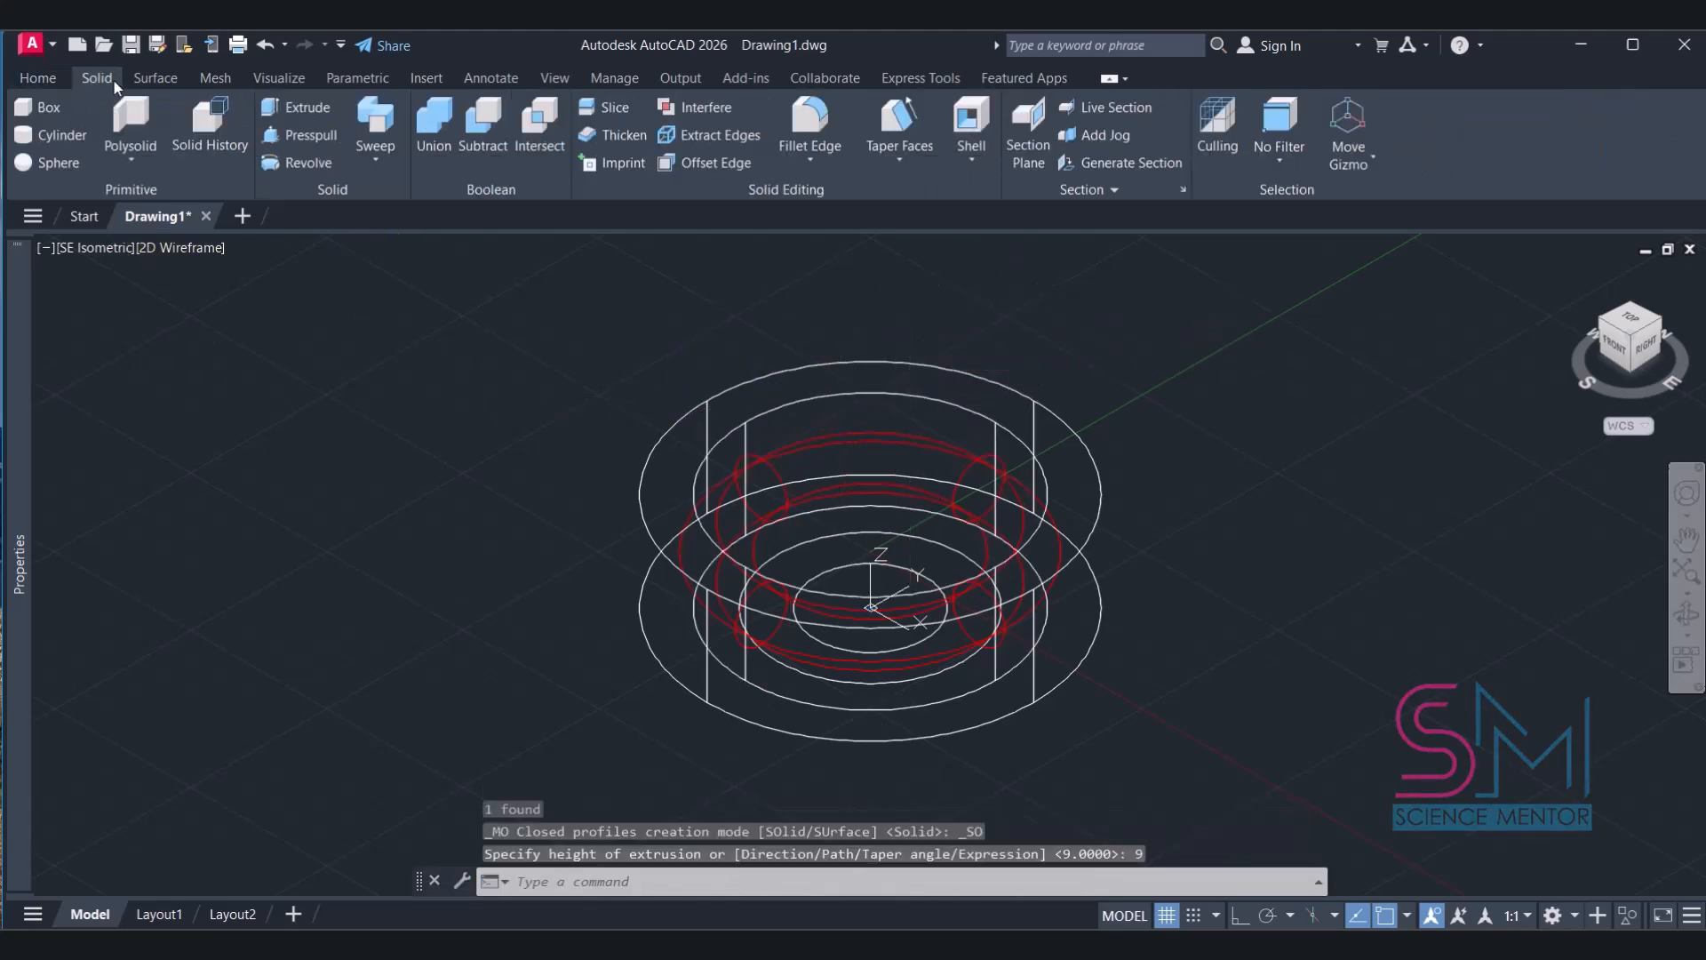
click(483, 148)
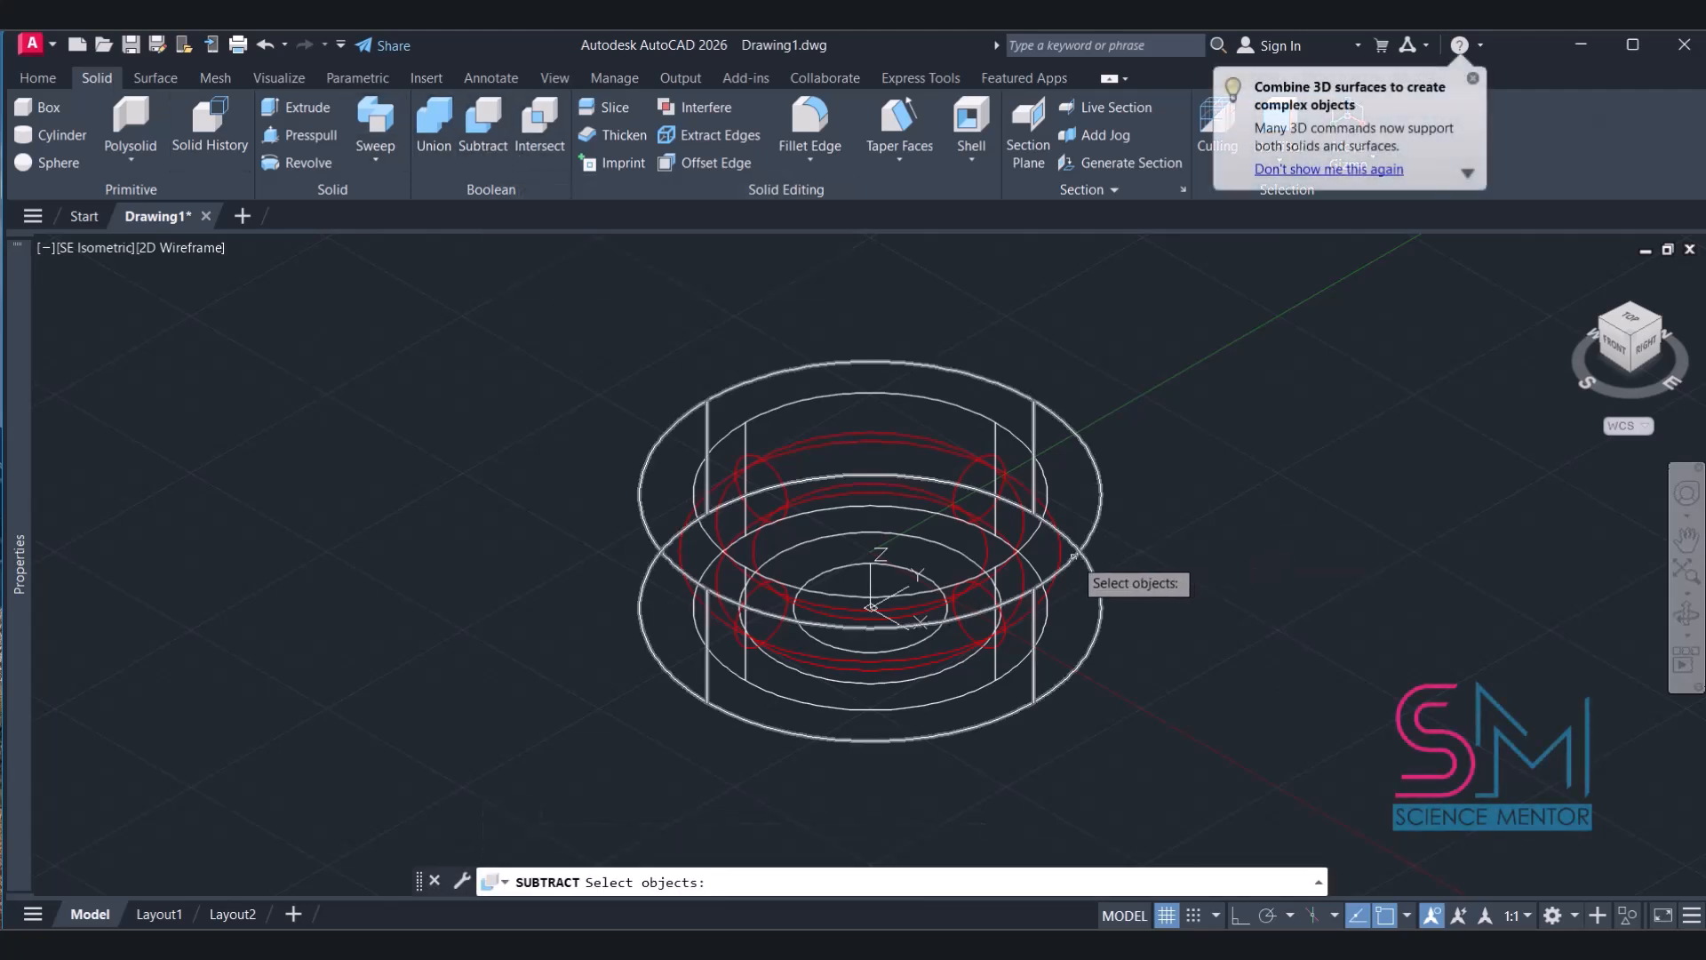
click(1081, 562)
key(Return)
click(1045, 604)
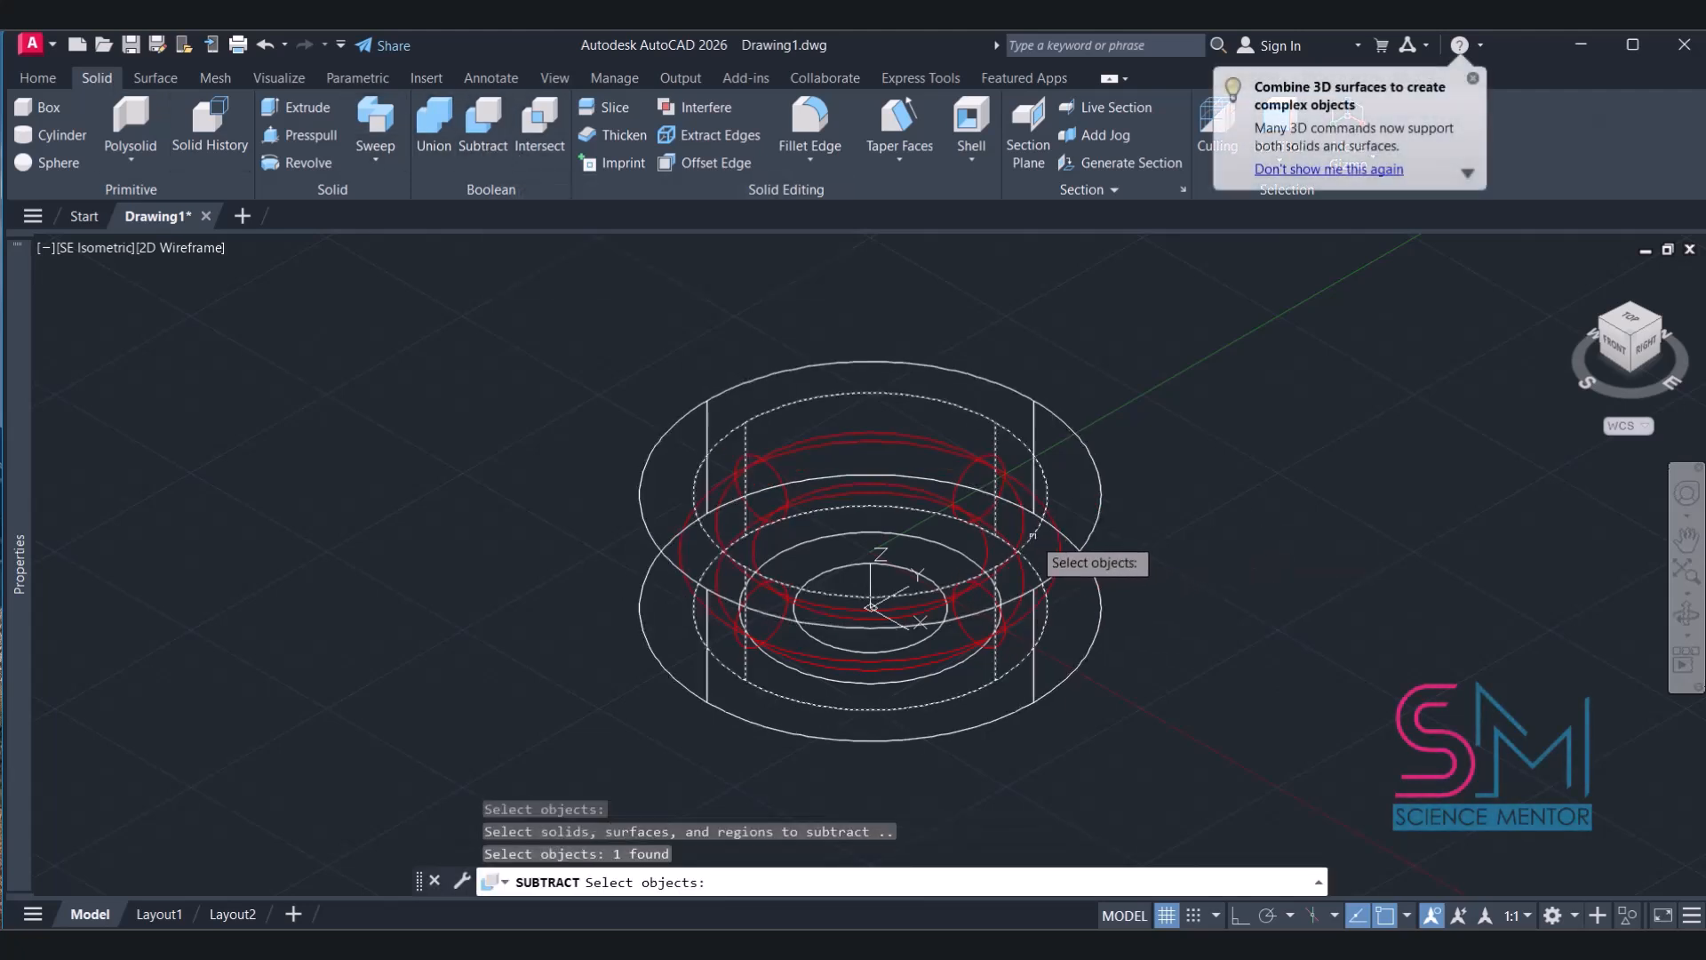
key(Return)
click(158, 257)
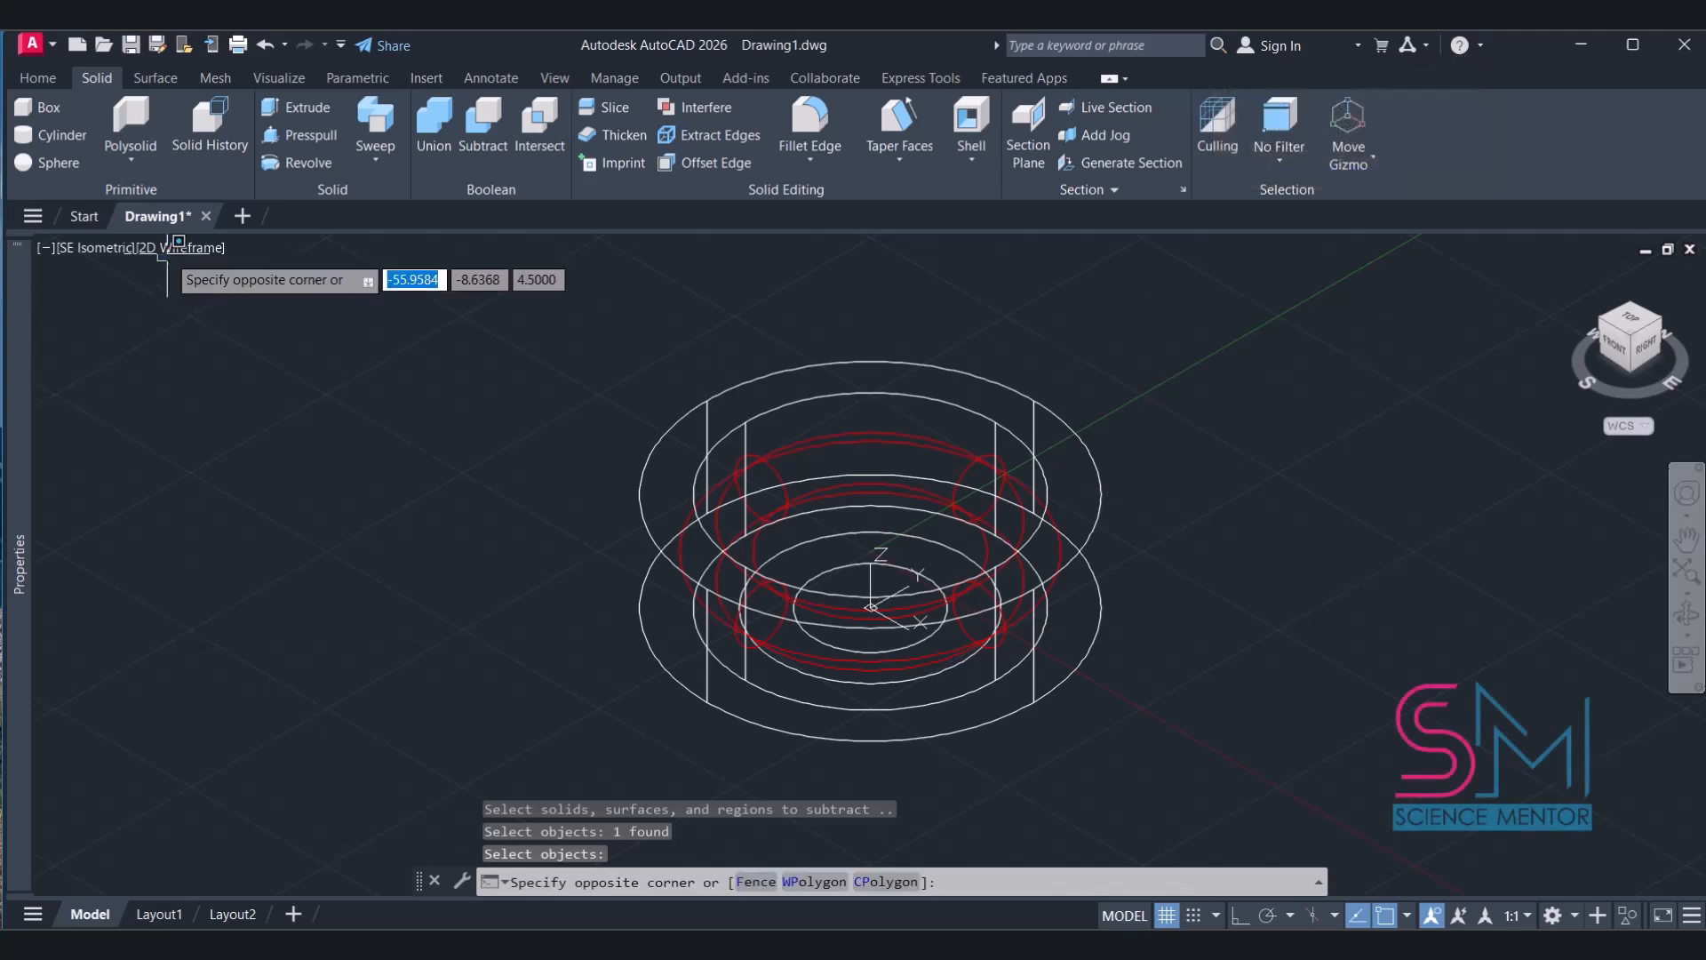
key(Escape)
click(169, 254)
click(236, 327)
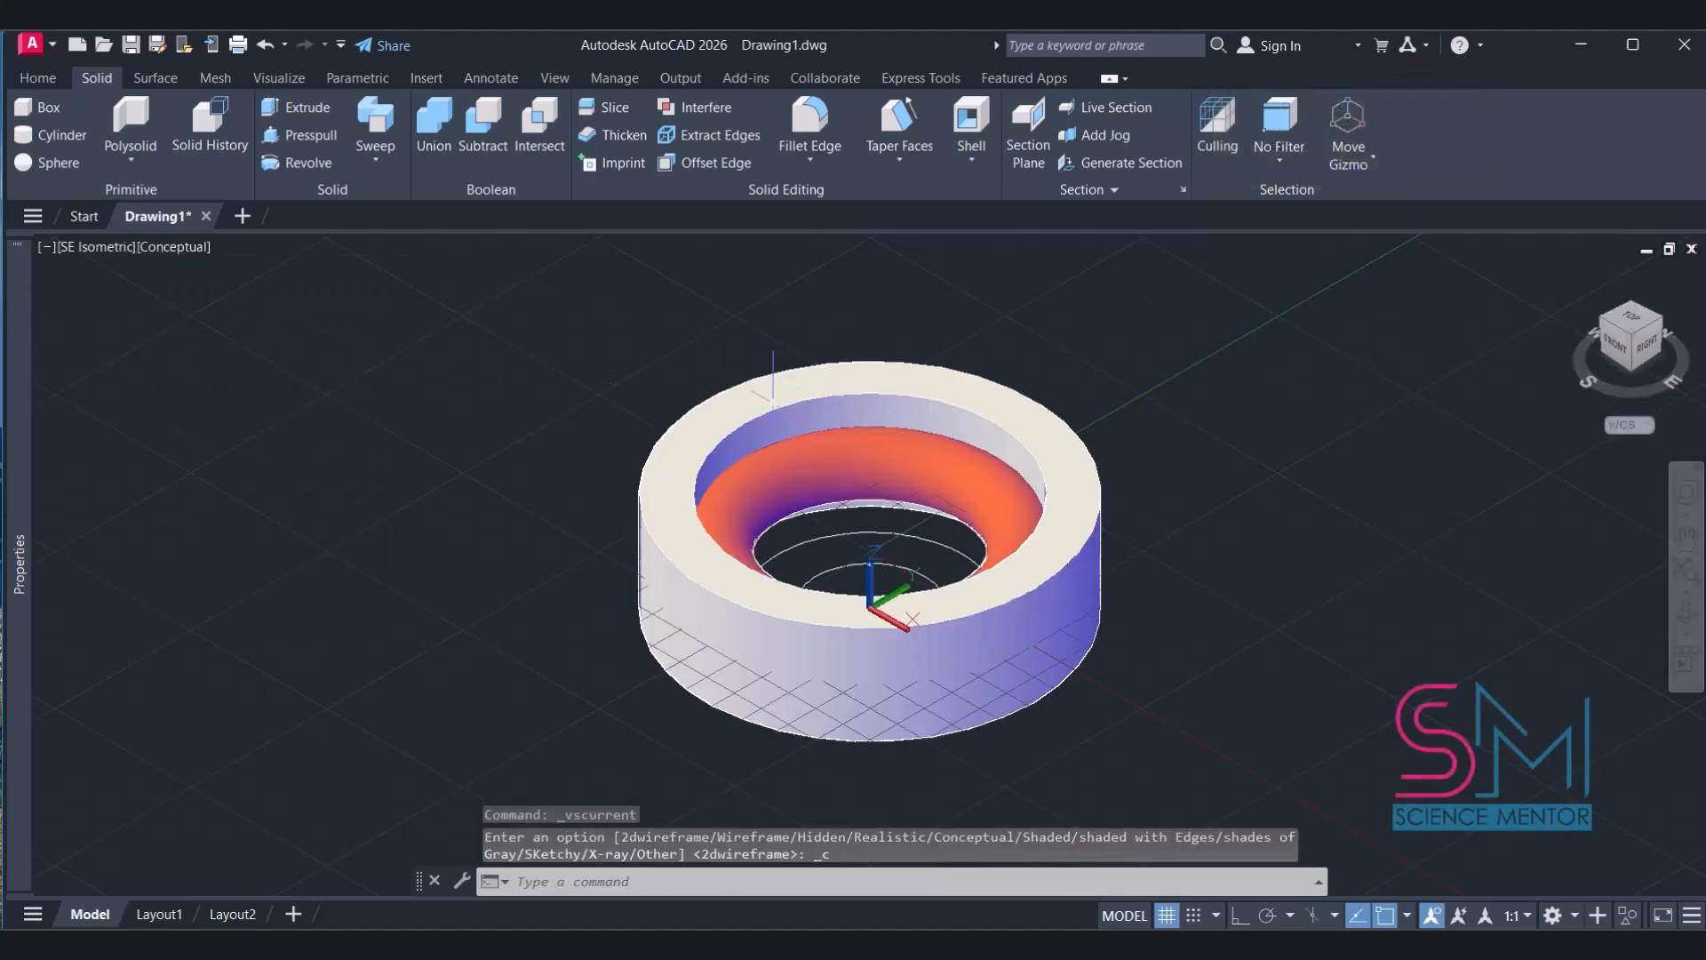
Return to the 2D Wireframe visual style and extrude the third-largest white circle to a height of 9
click(187, 247)
click(338, 303)
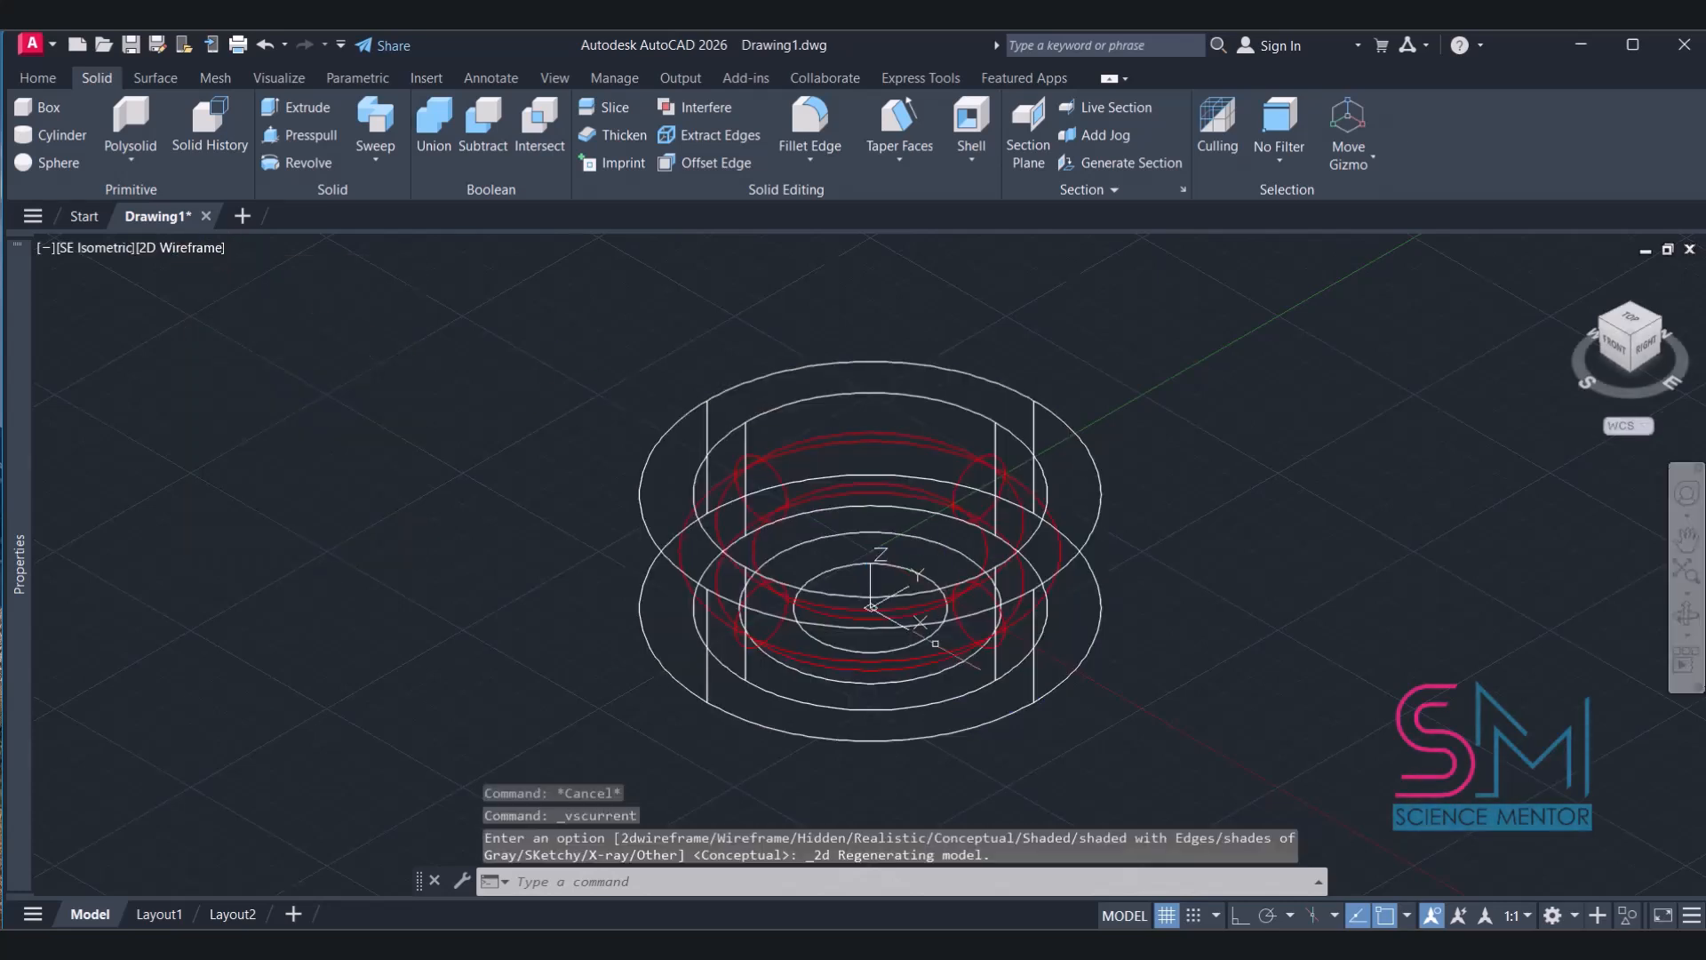
click(922, 678)
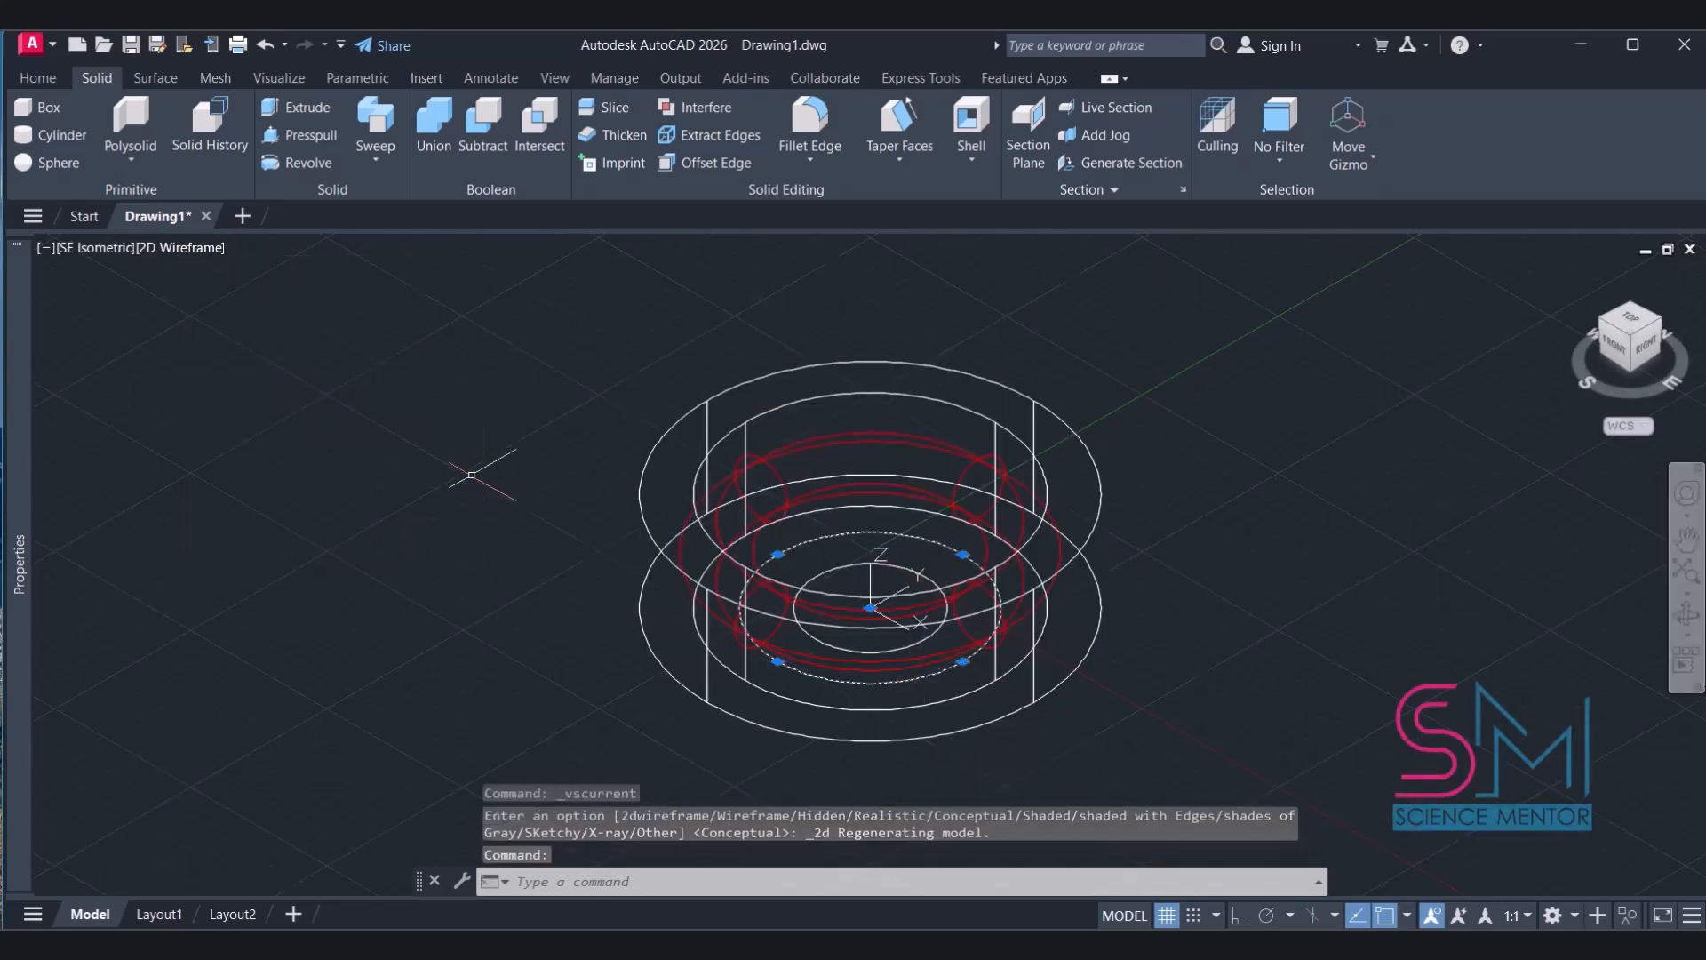
click(301, 107)
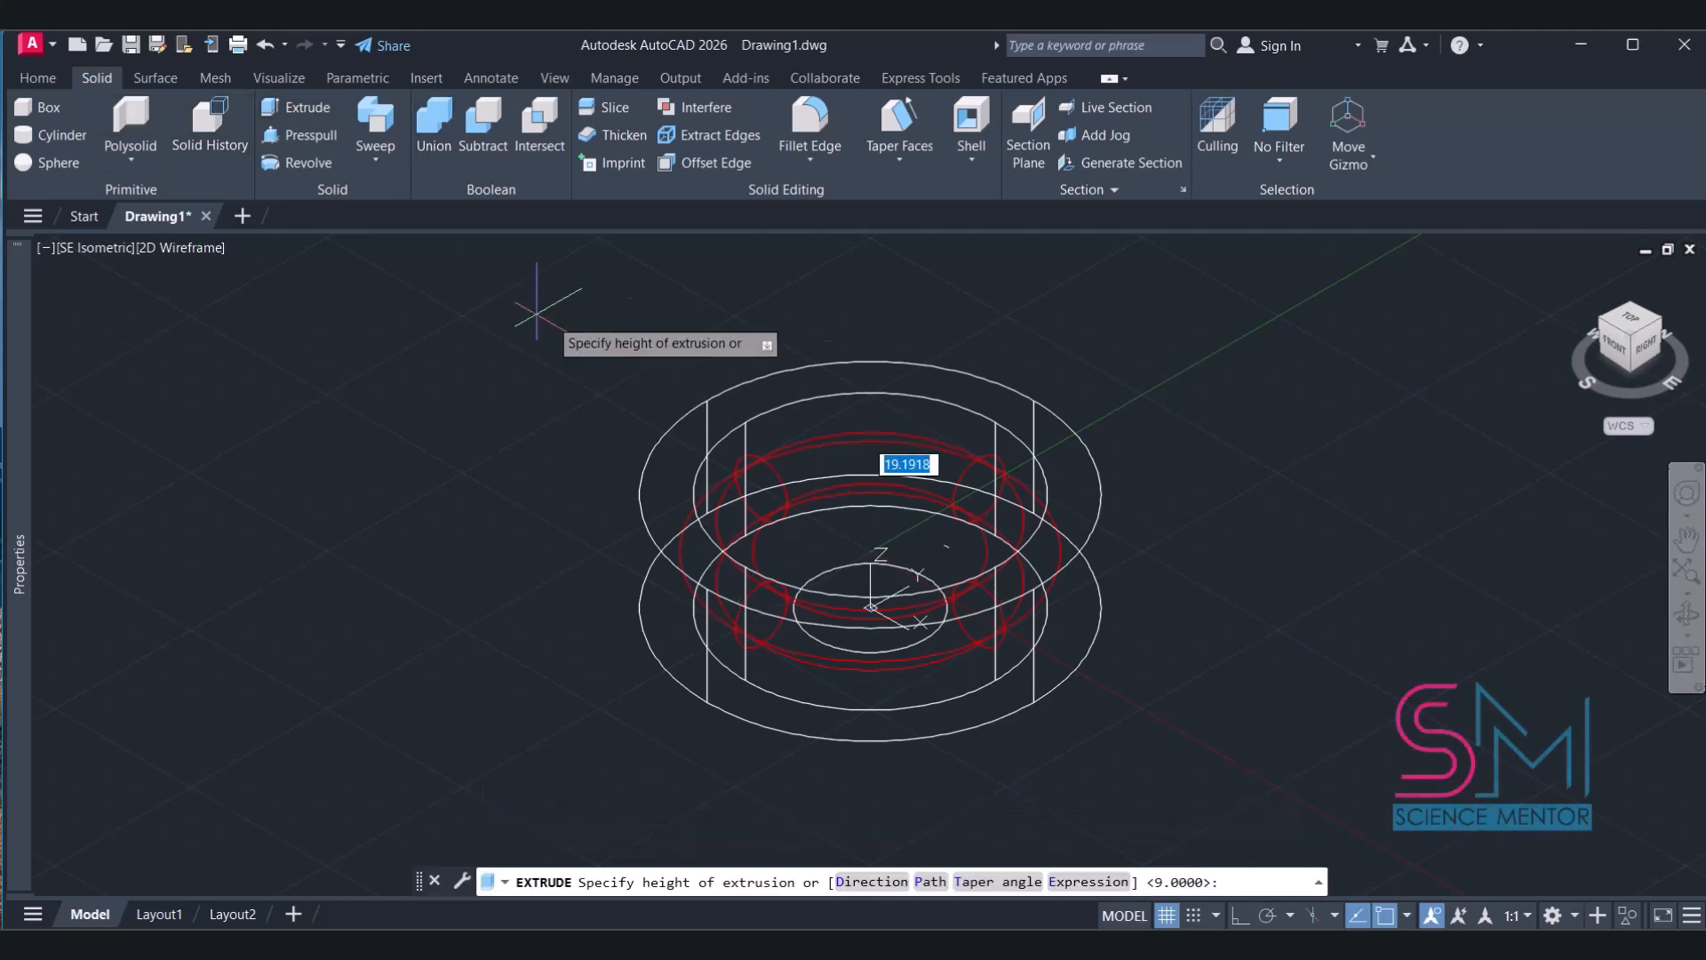
text(9)
key(Return)
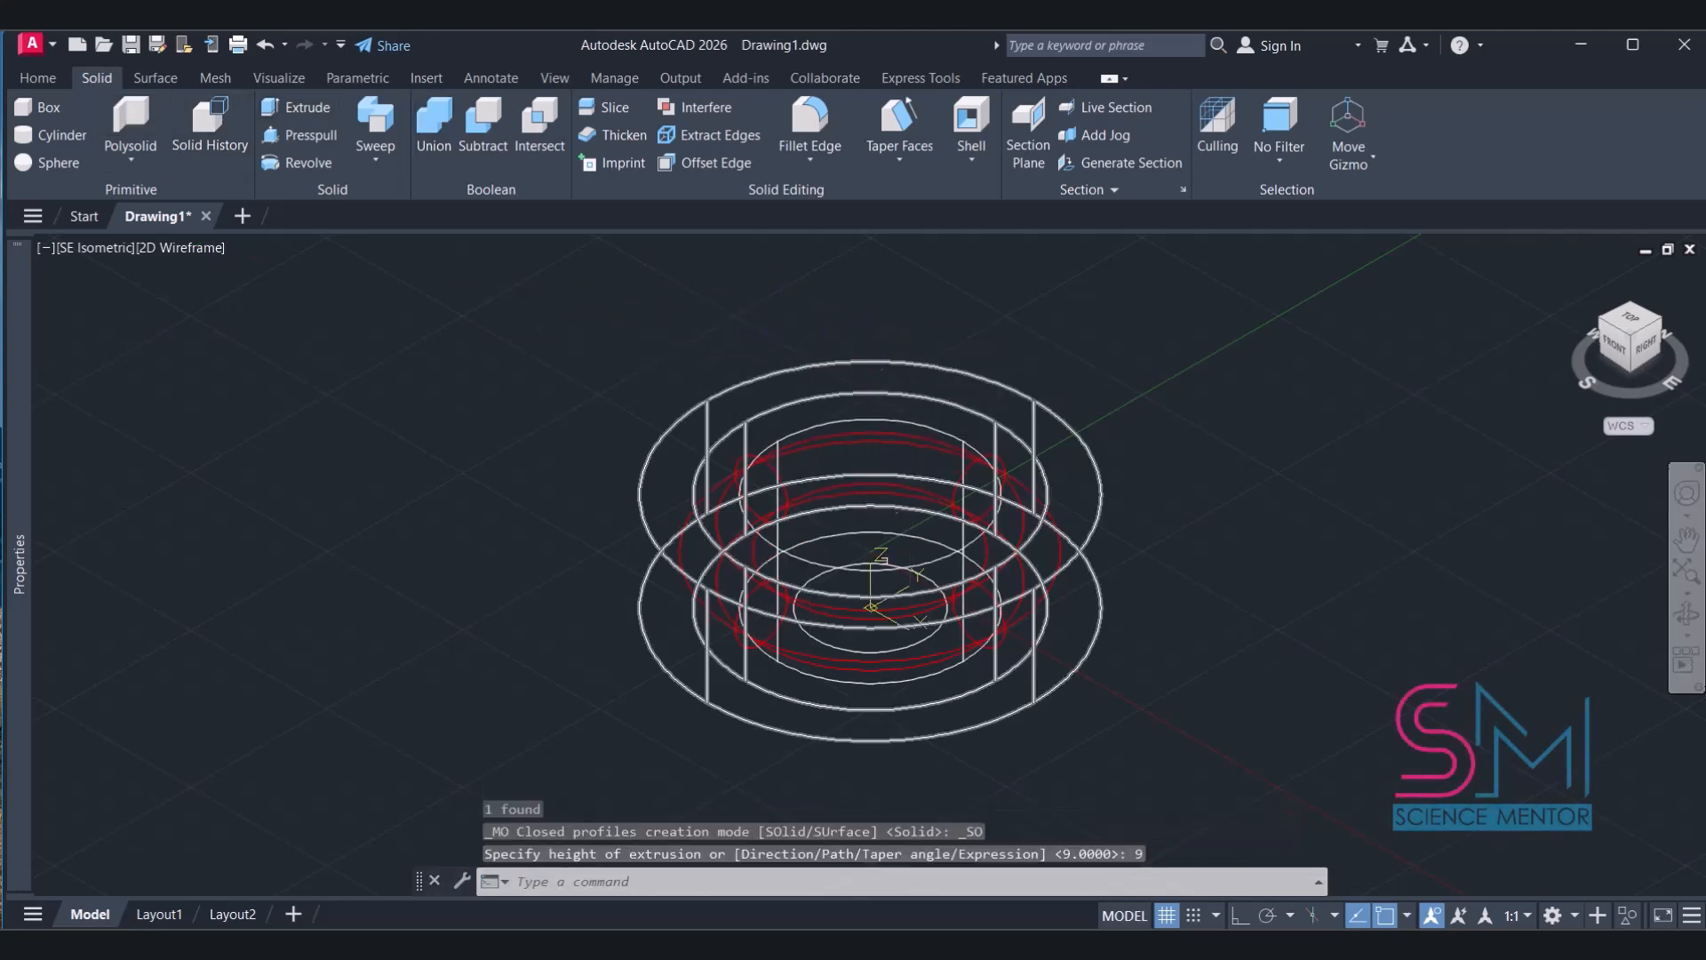
Extrude the innermost circle to a height of 9
click(900, 648)
click(302, 107)
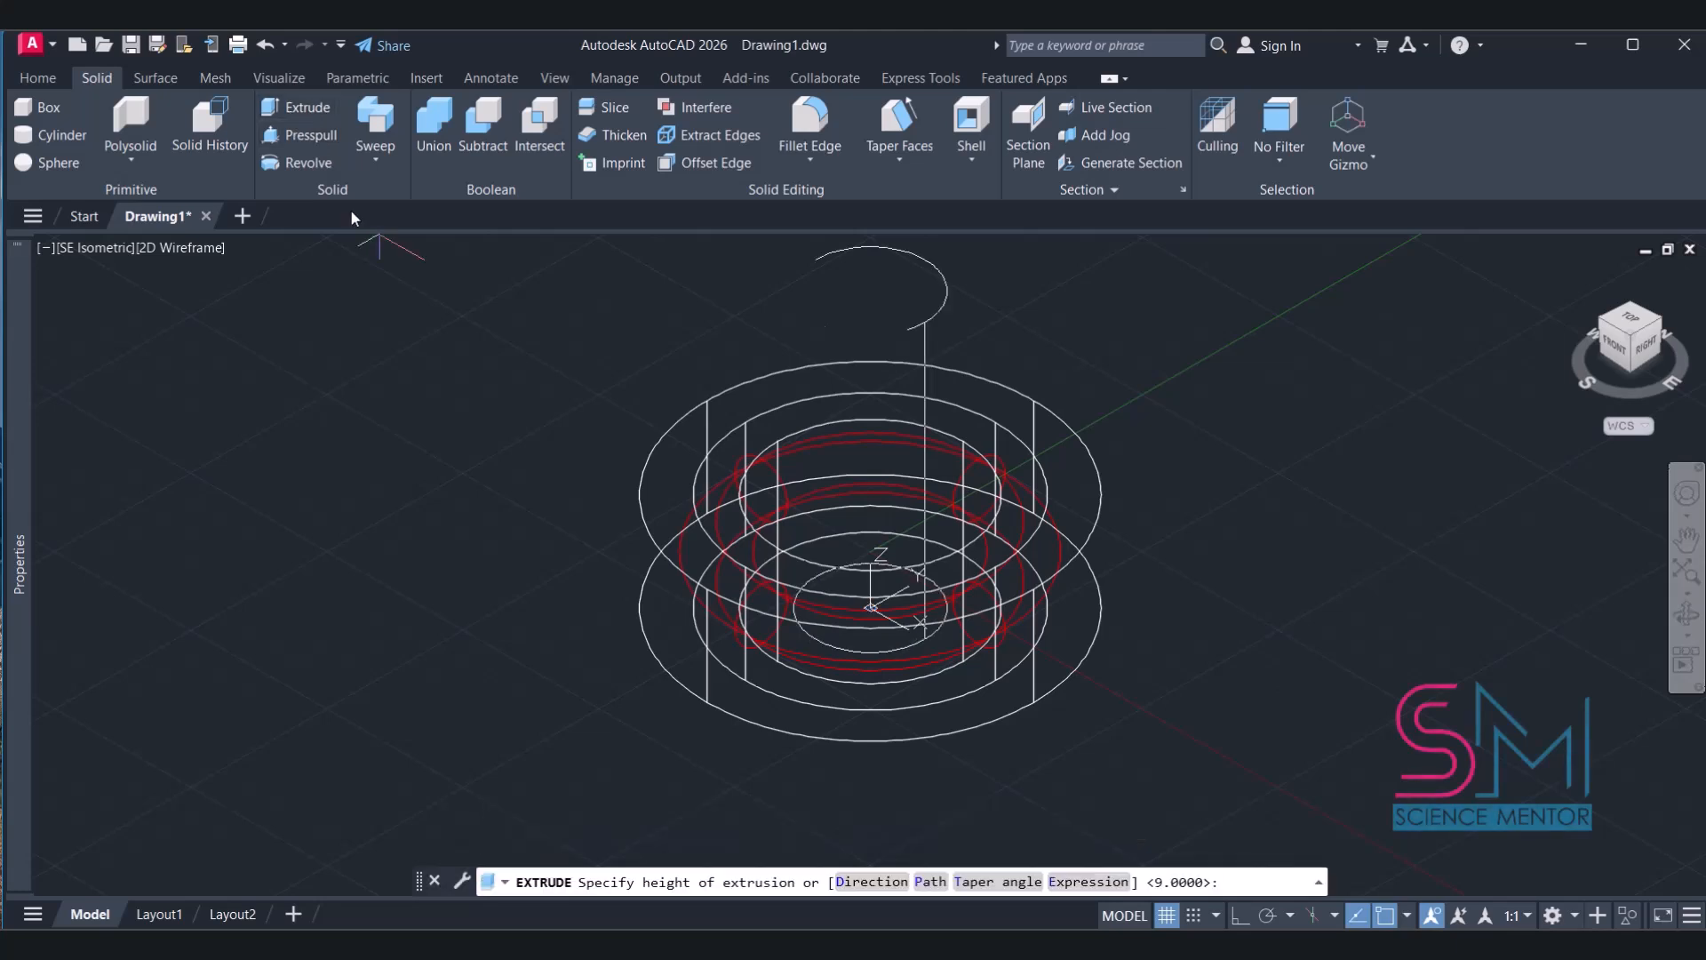
text(9)
key(Return)
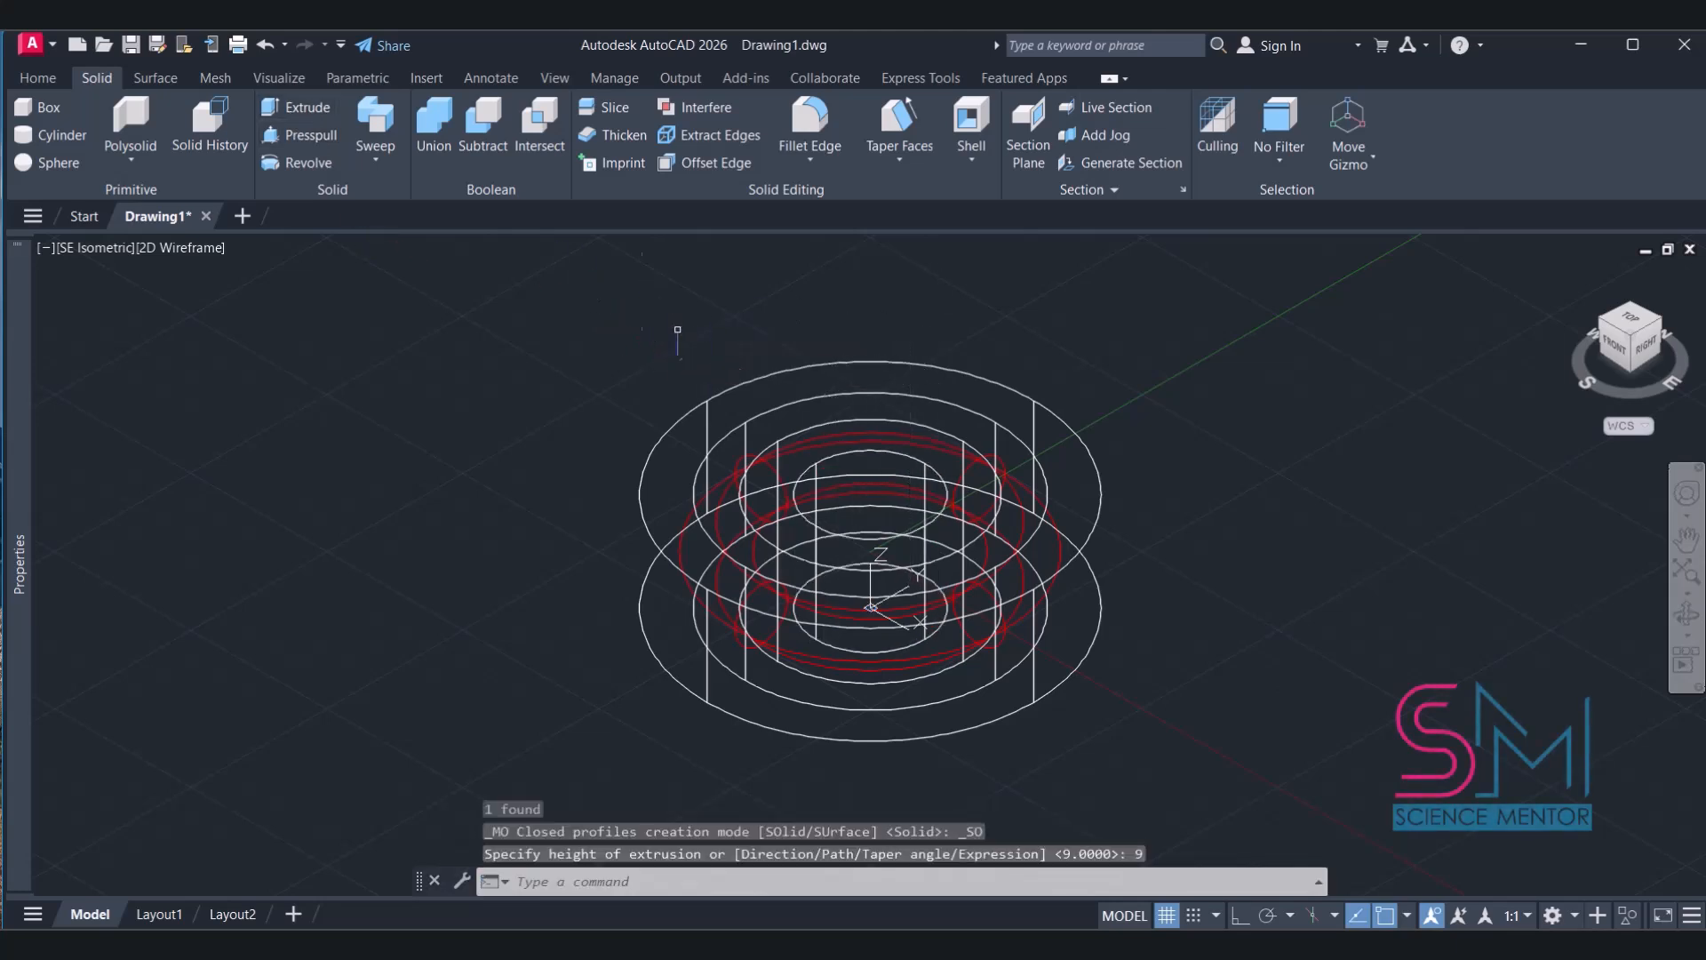
Subtract the innermost cylinder from the cylinder around it to form the bearing's inner ring
click(484, 124)
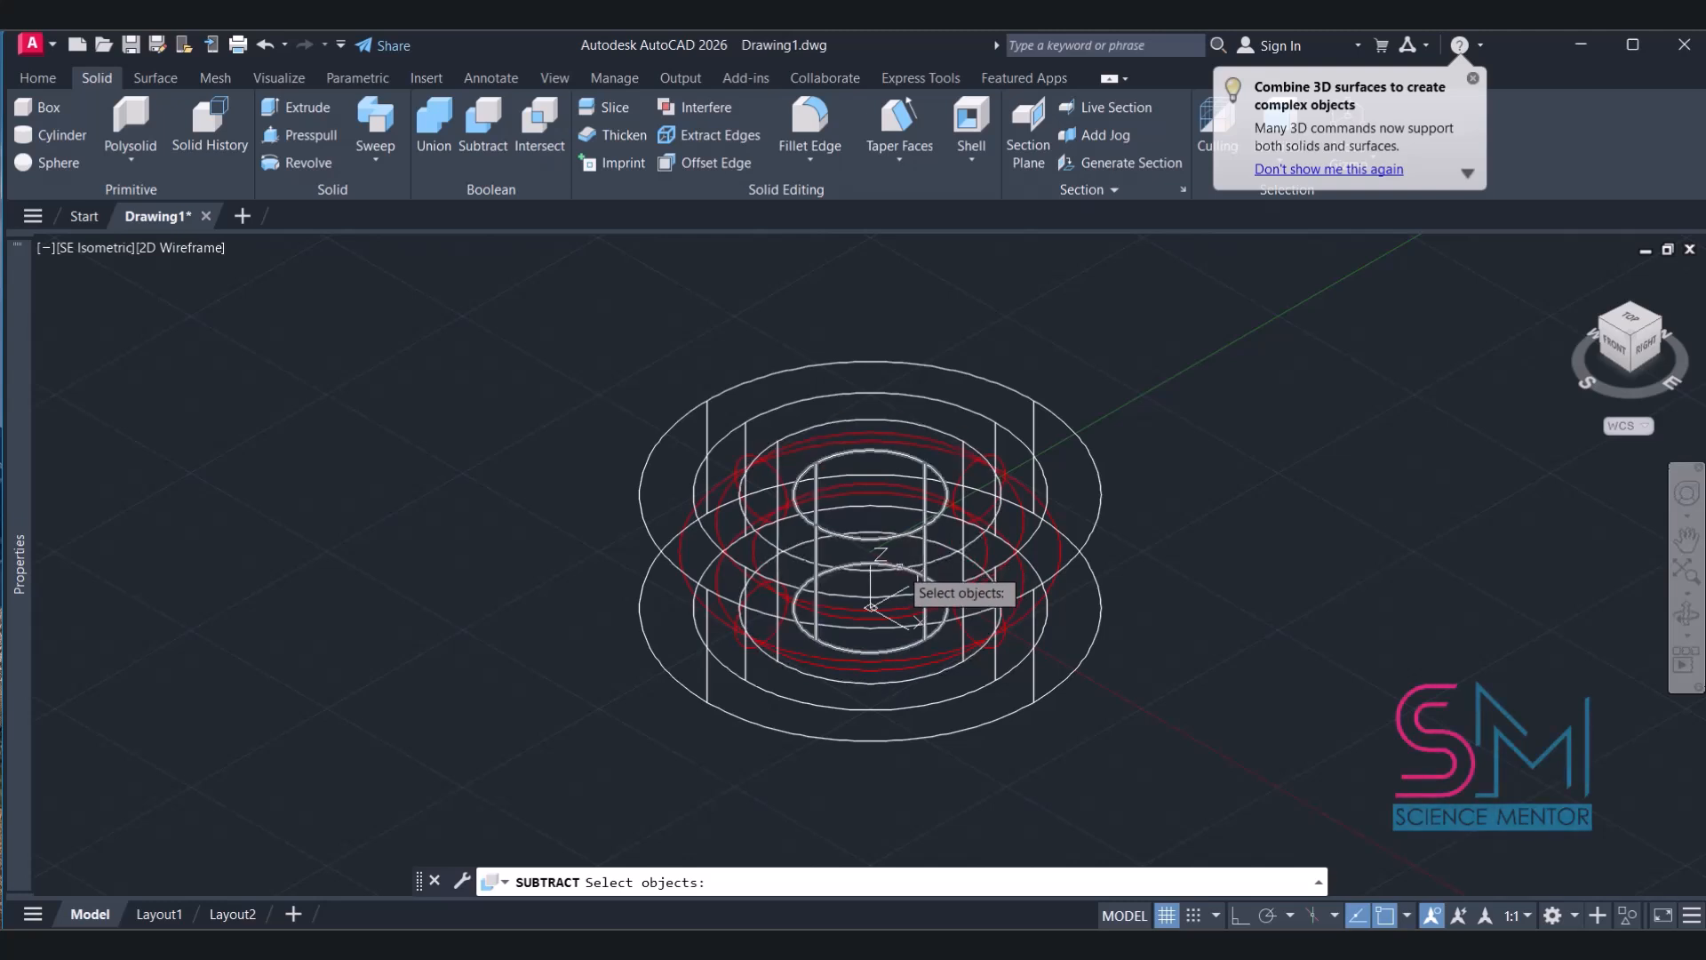
click(953, 552)
key(Return)
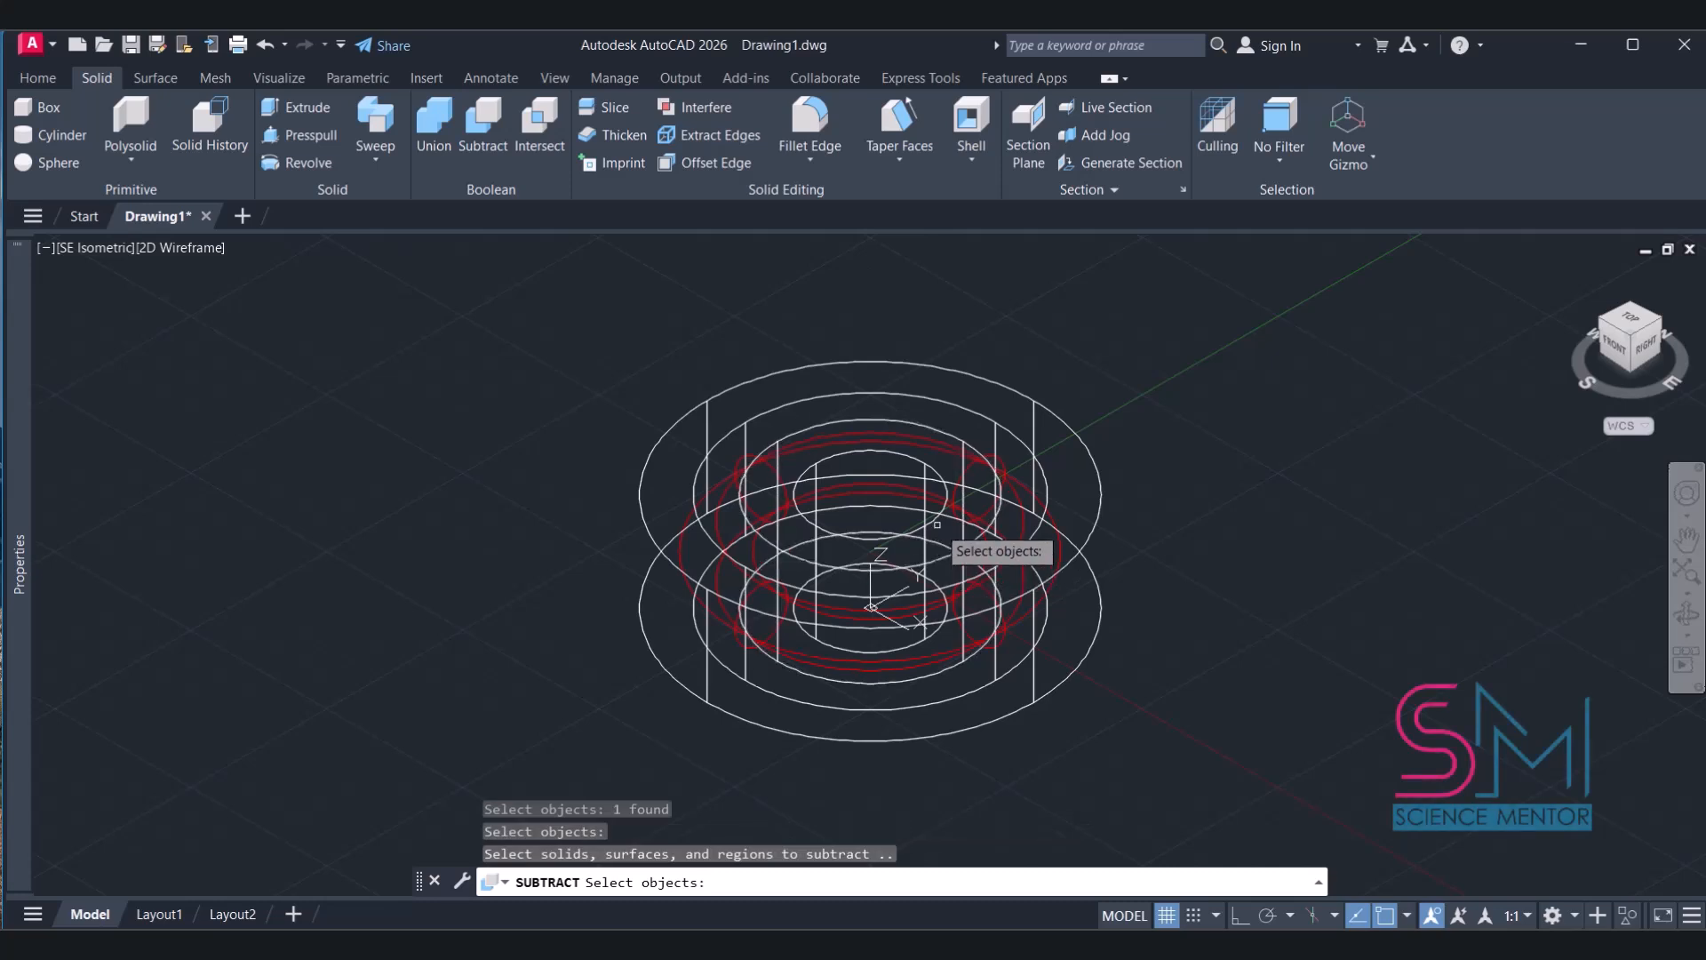
click(944, 533)
key(Return)
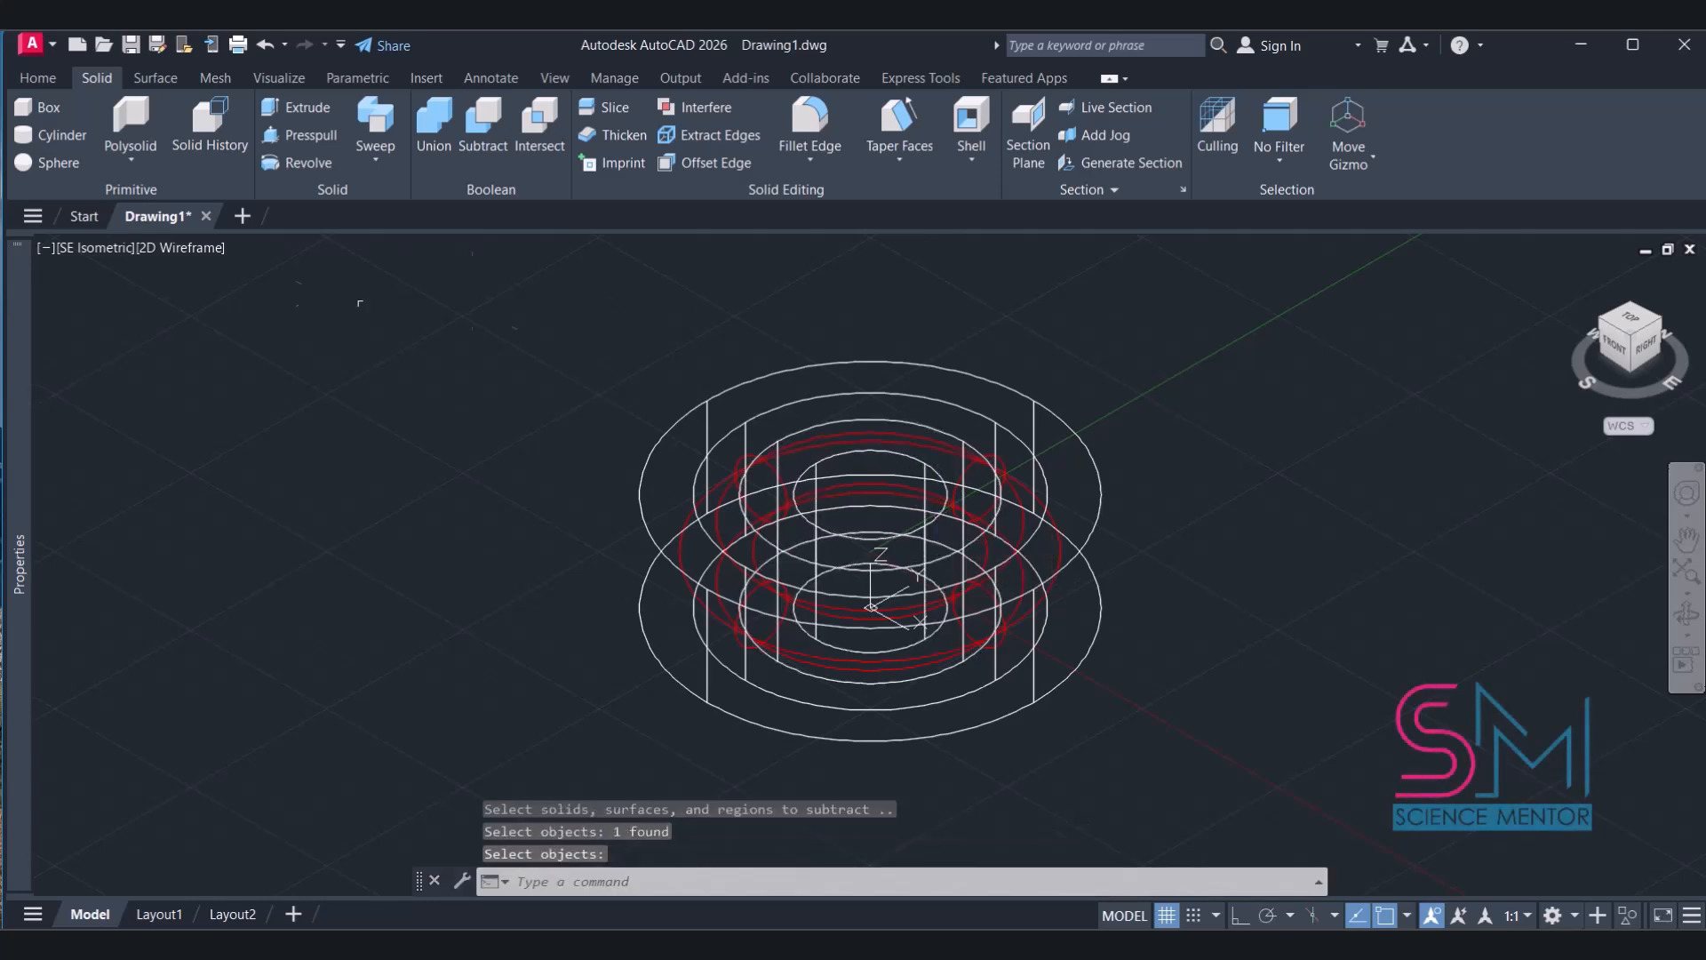
Switch to the Conceptual visual style and view the bearing rings and torus from the top
click(192, 255)
click(251, 327)
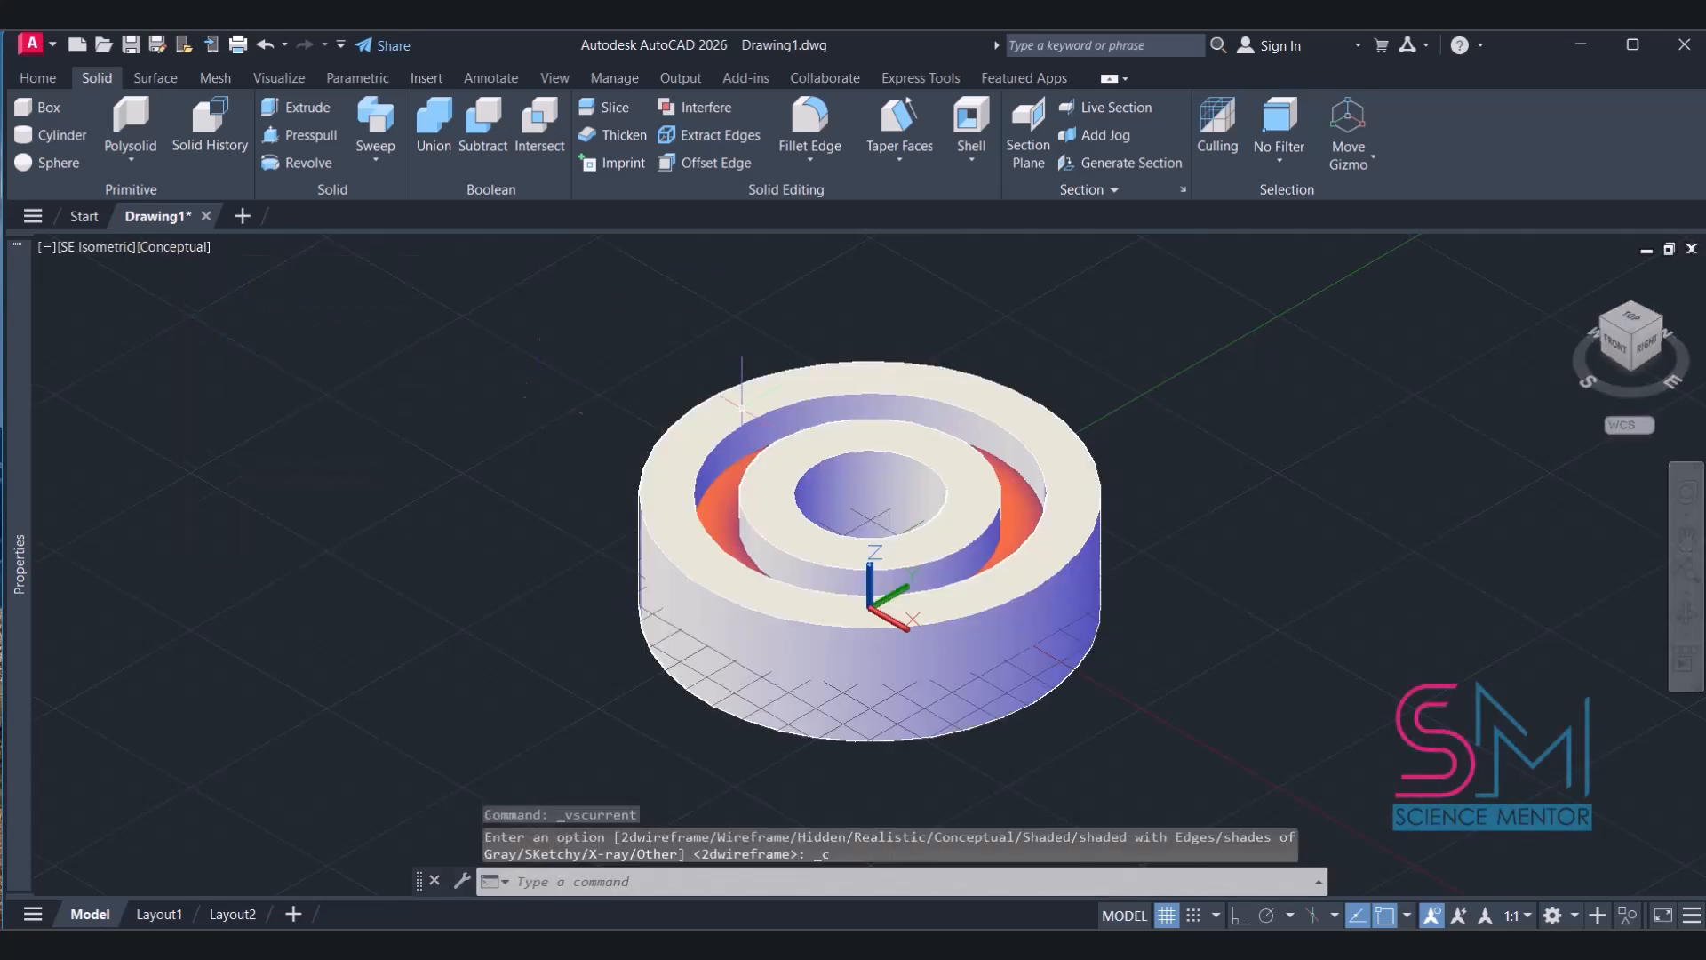
click(1632, 318)
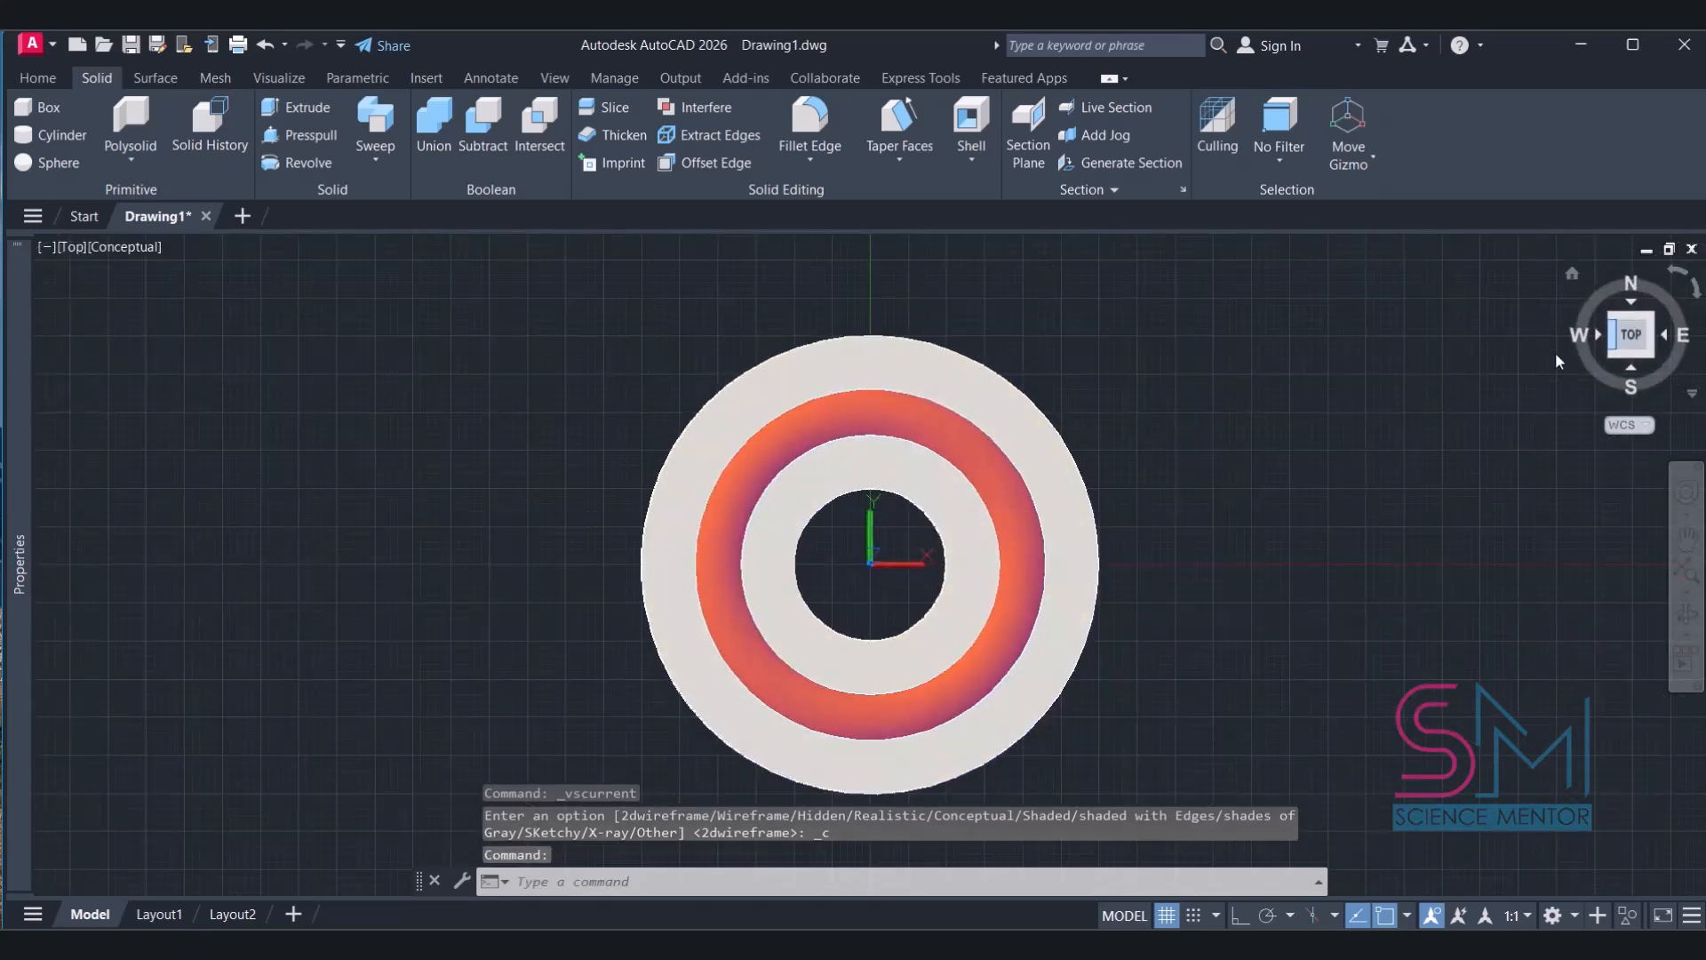
Erase the torus between the two rings, and undo the erasure
click(960, 434)
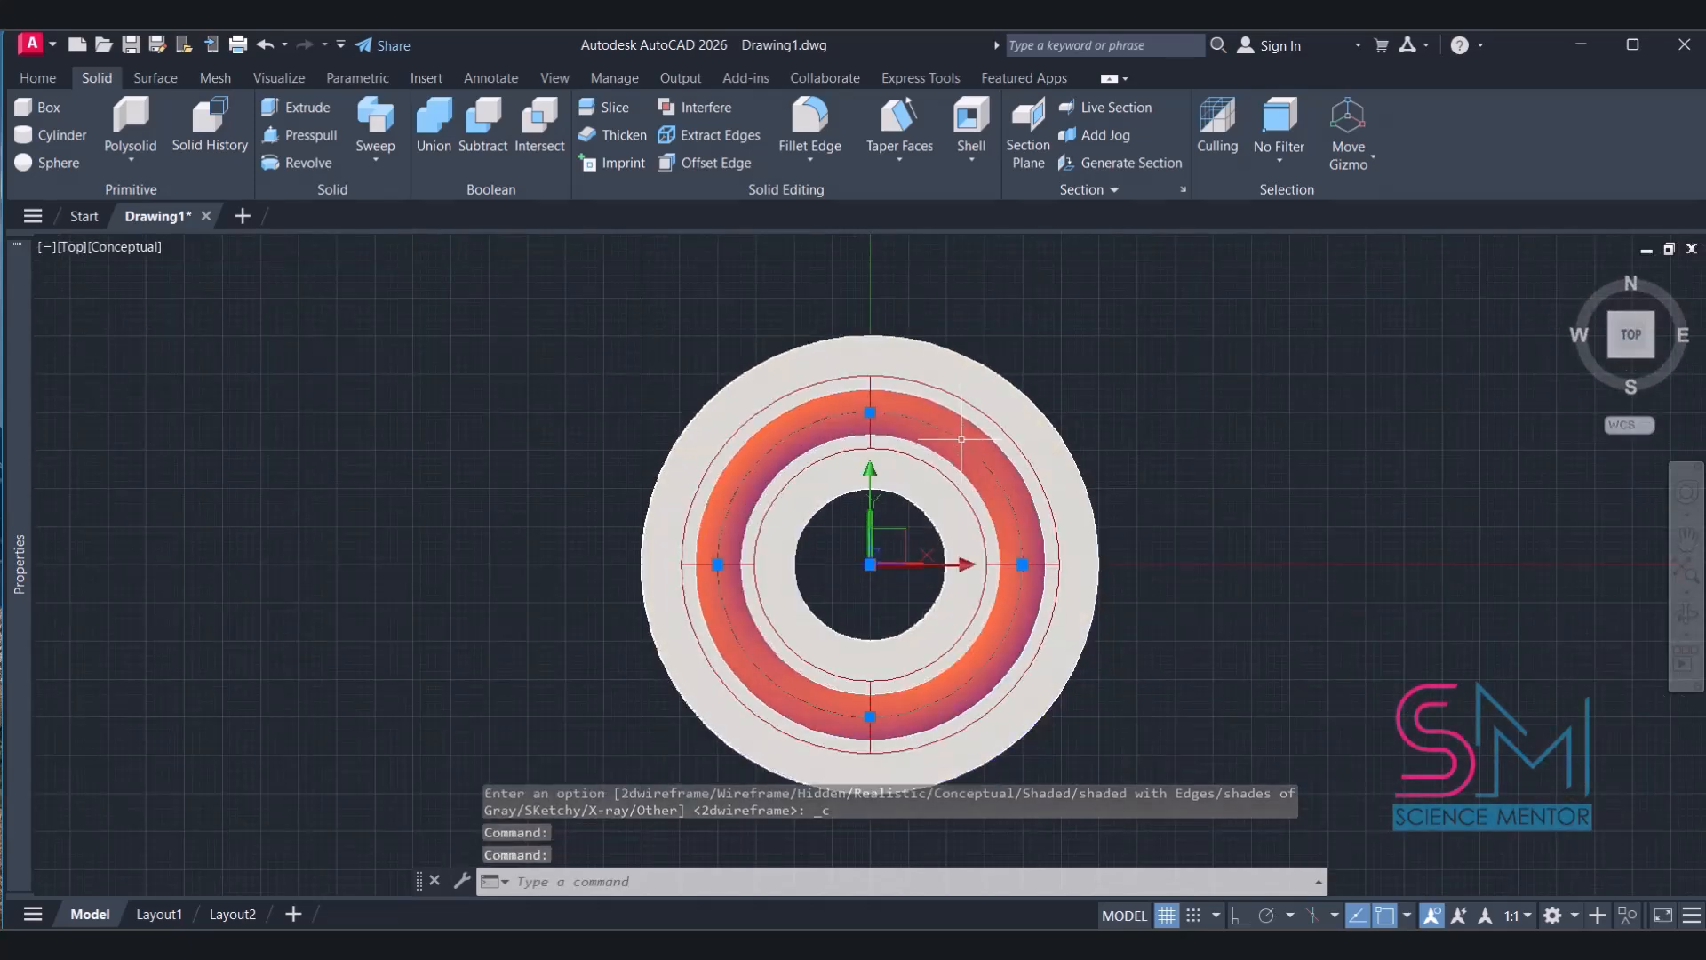
key(Delete)
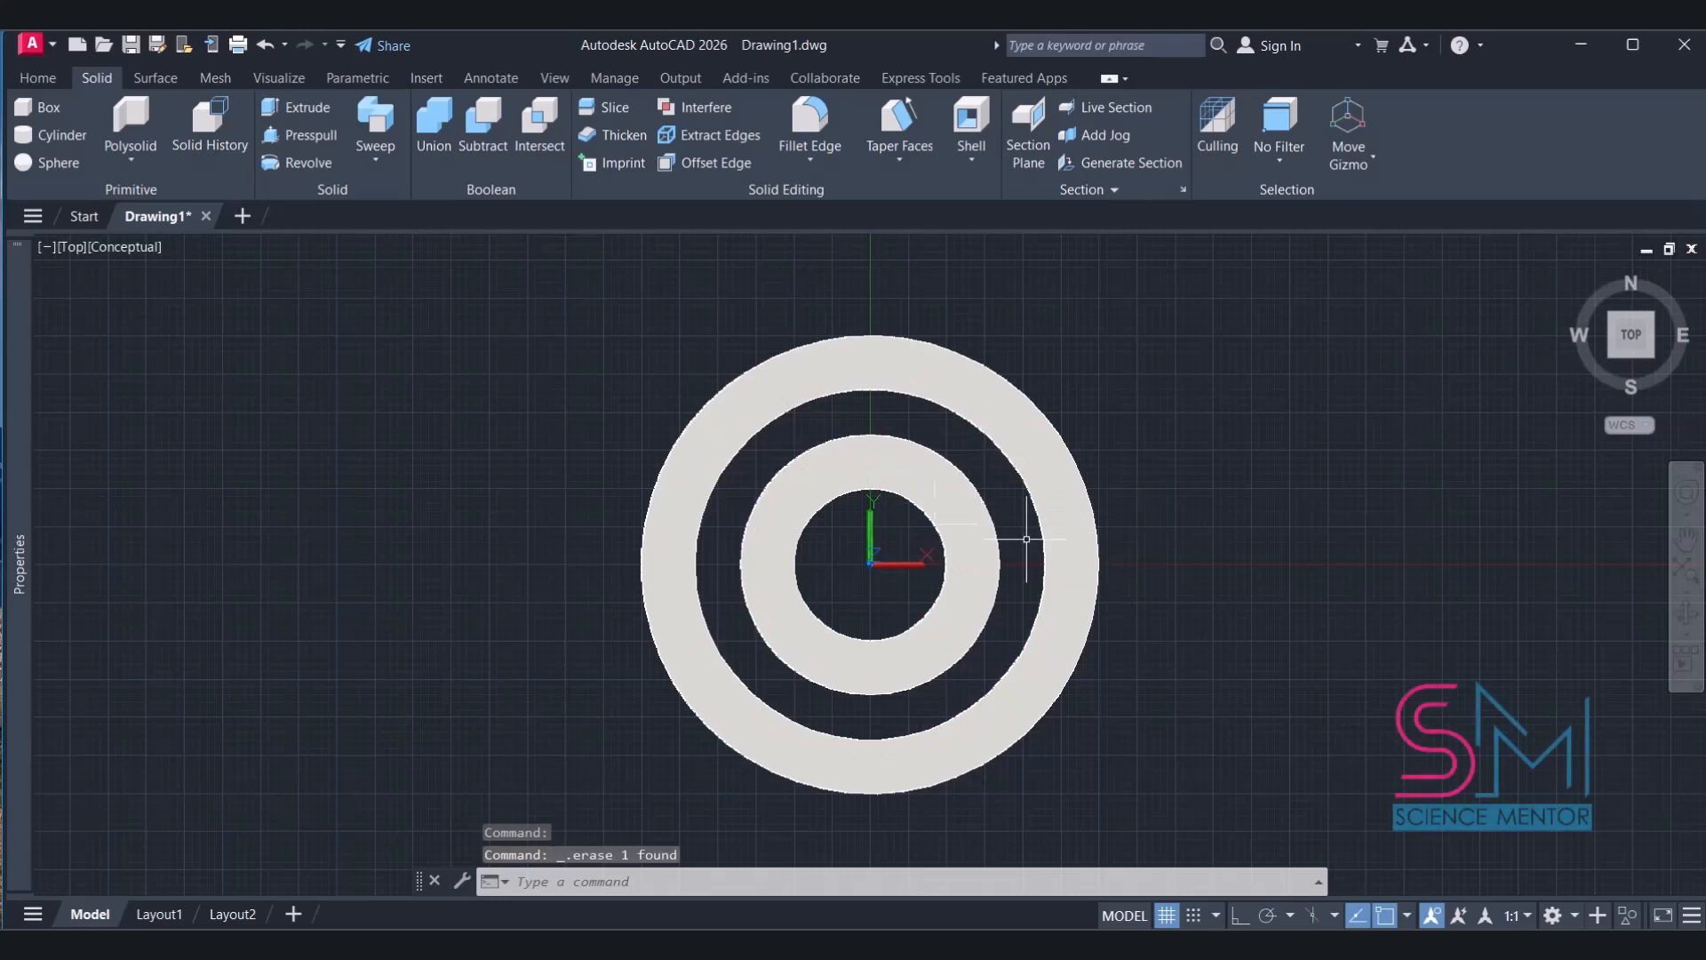
key(ctrl+z)
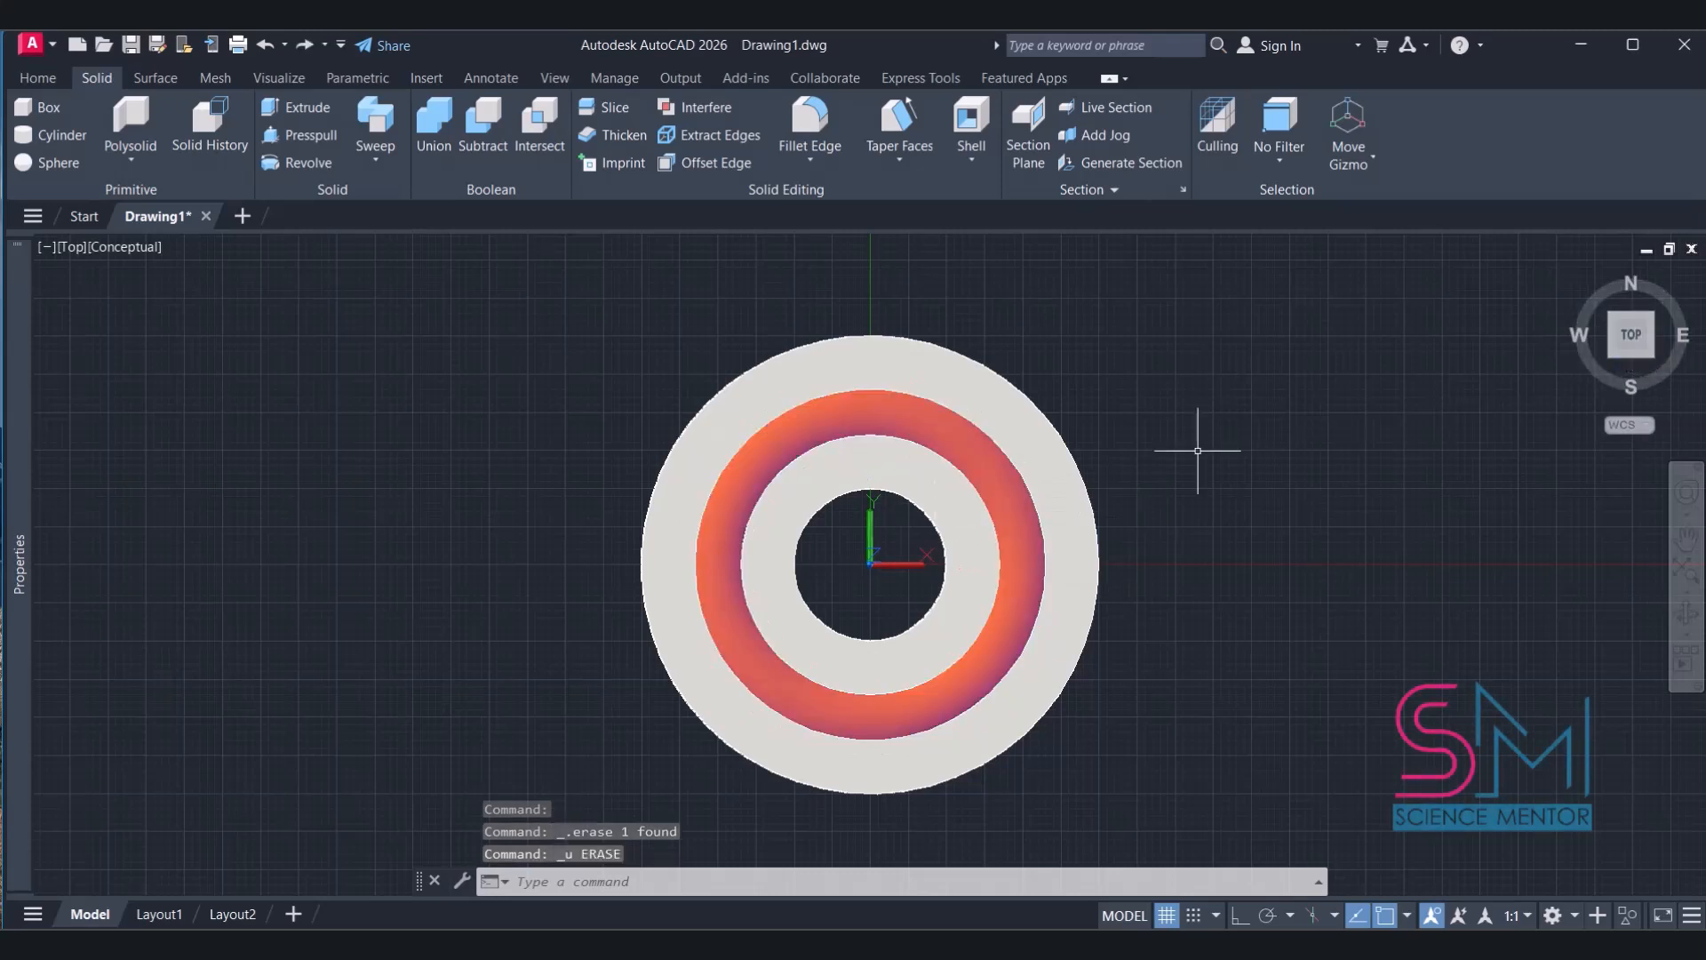
click(971, 507)
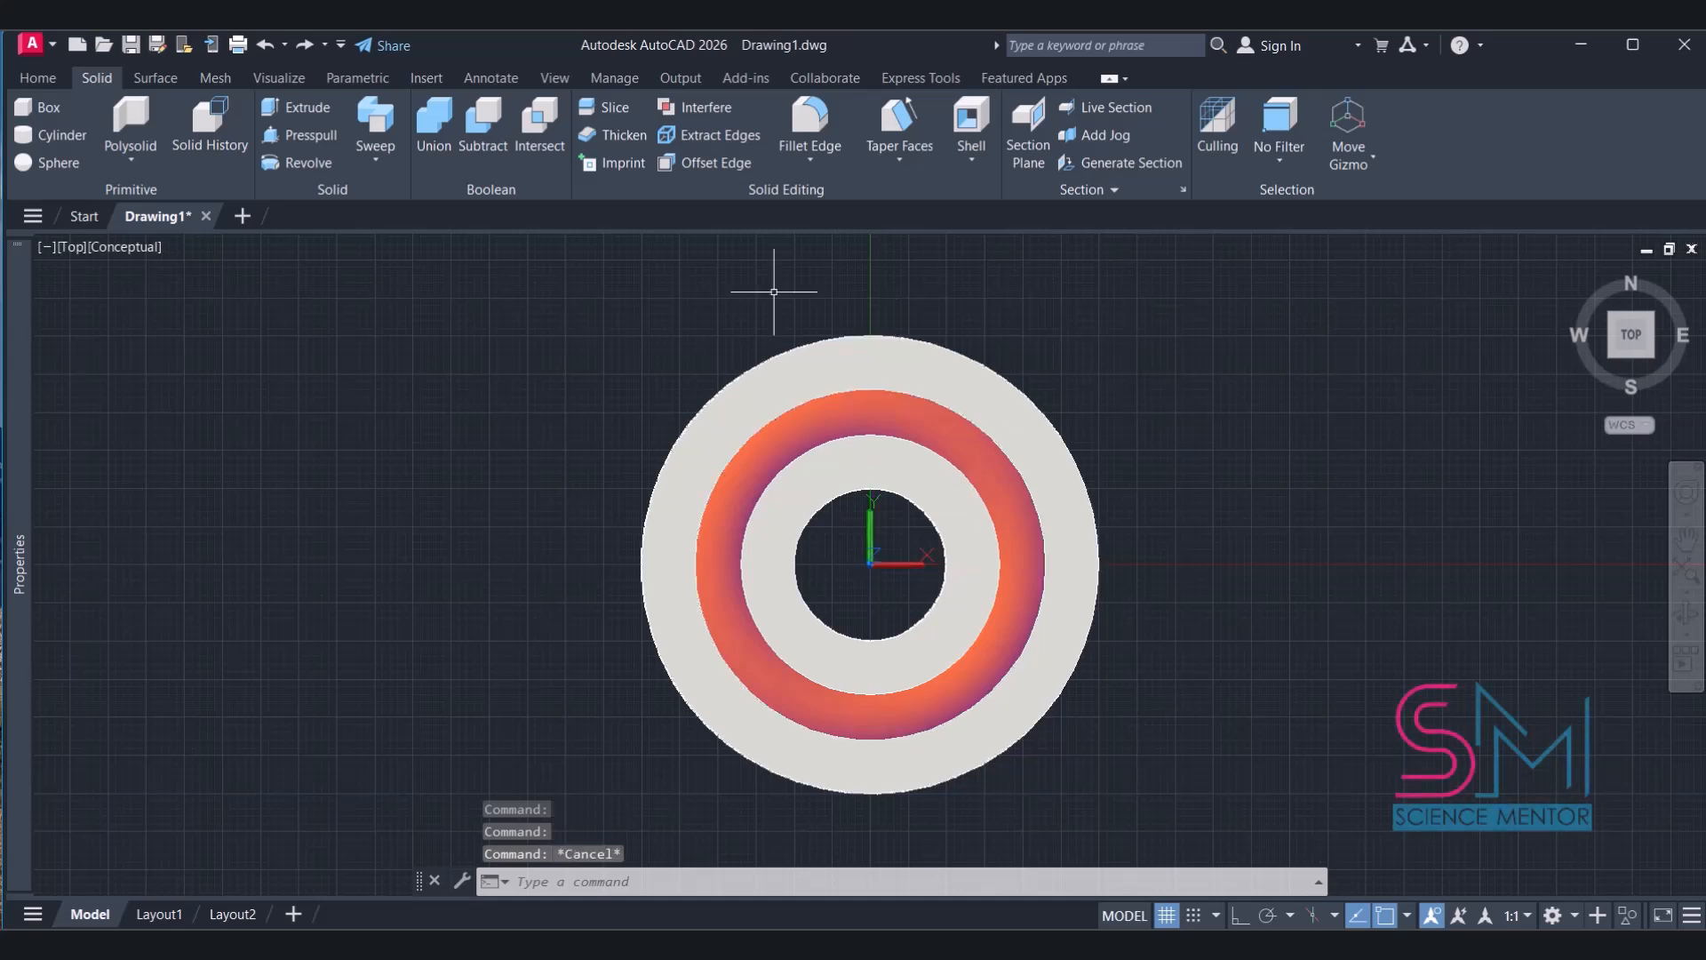
Union the outer ring and the inner ring into a single solid
click(434, 124)
click(941, 354)
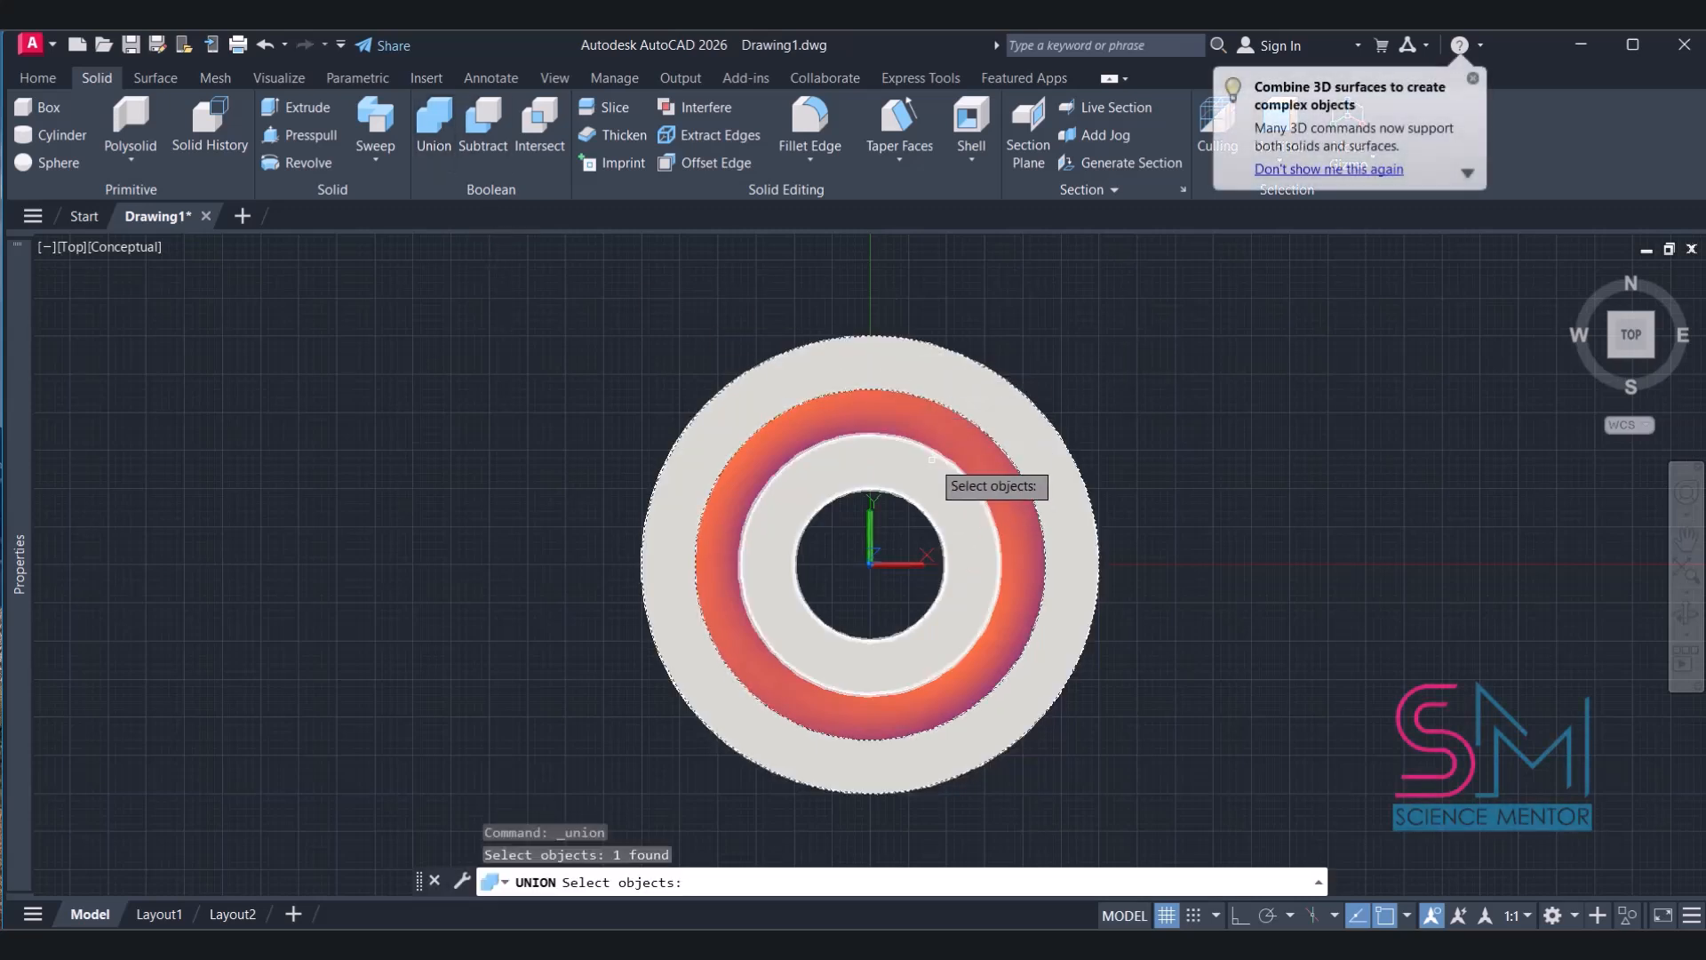
click(942, 473)
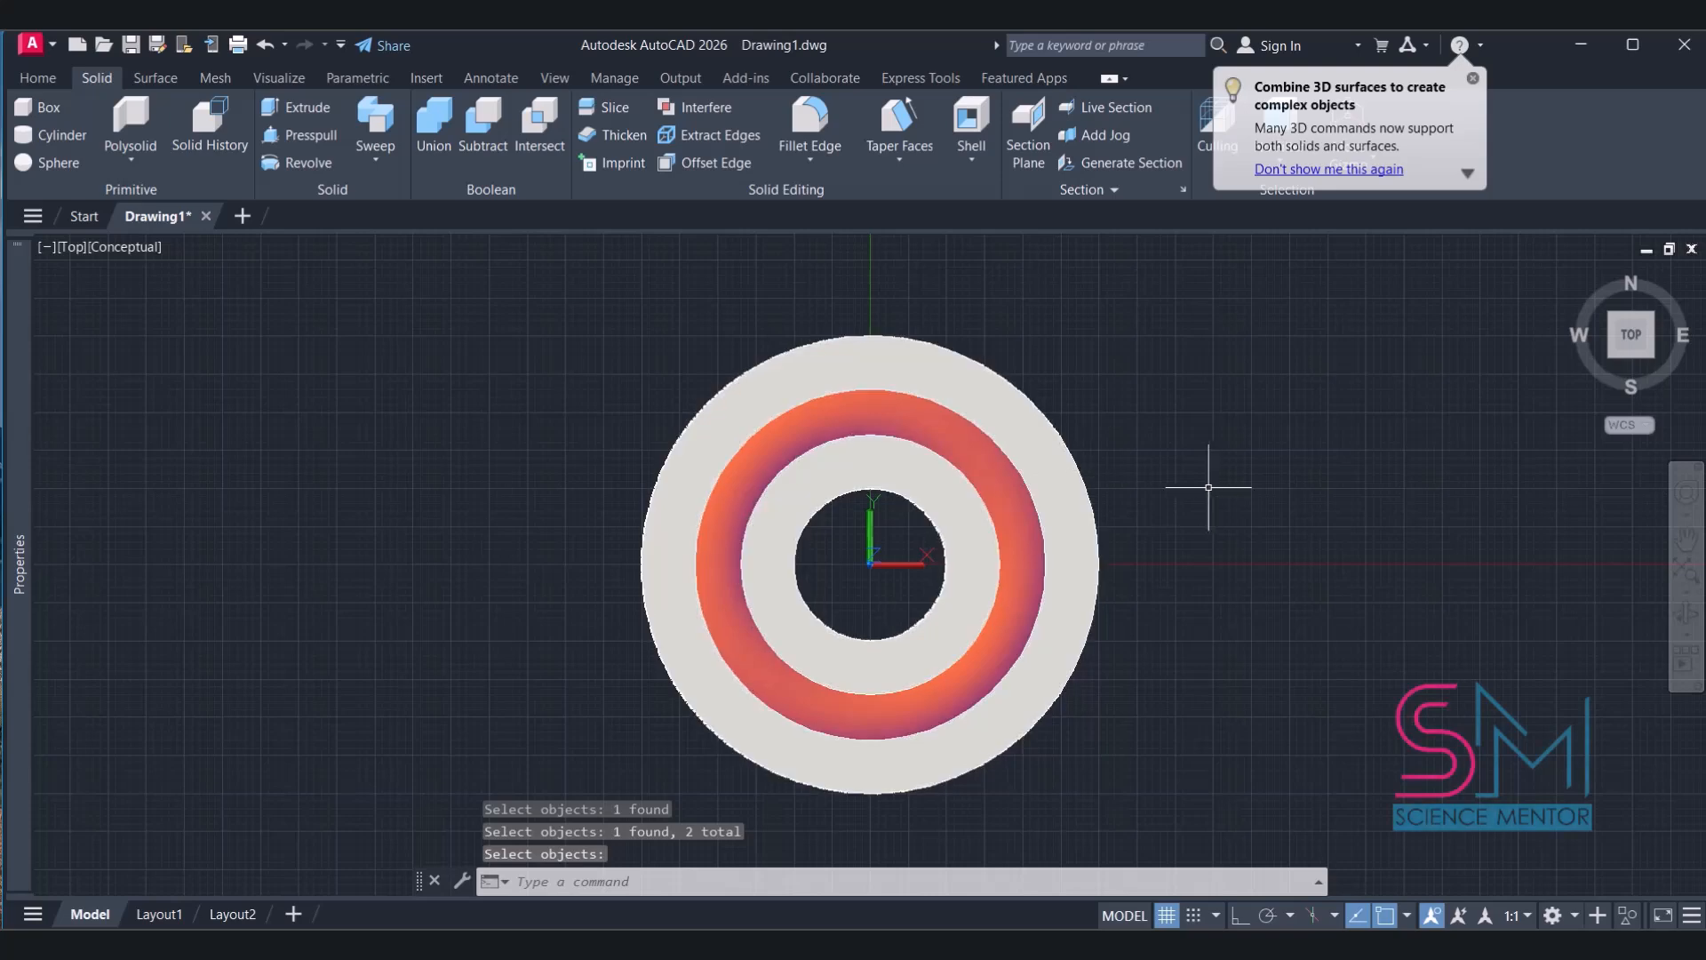
key(Return)
Subtract the torus from the united rings to cut the ball grooves, and check the result in isometric and top views
click(1654, 356)
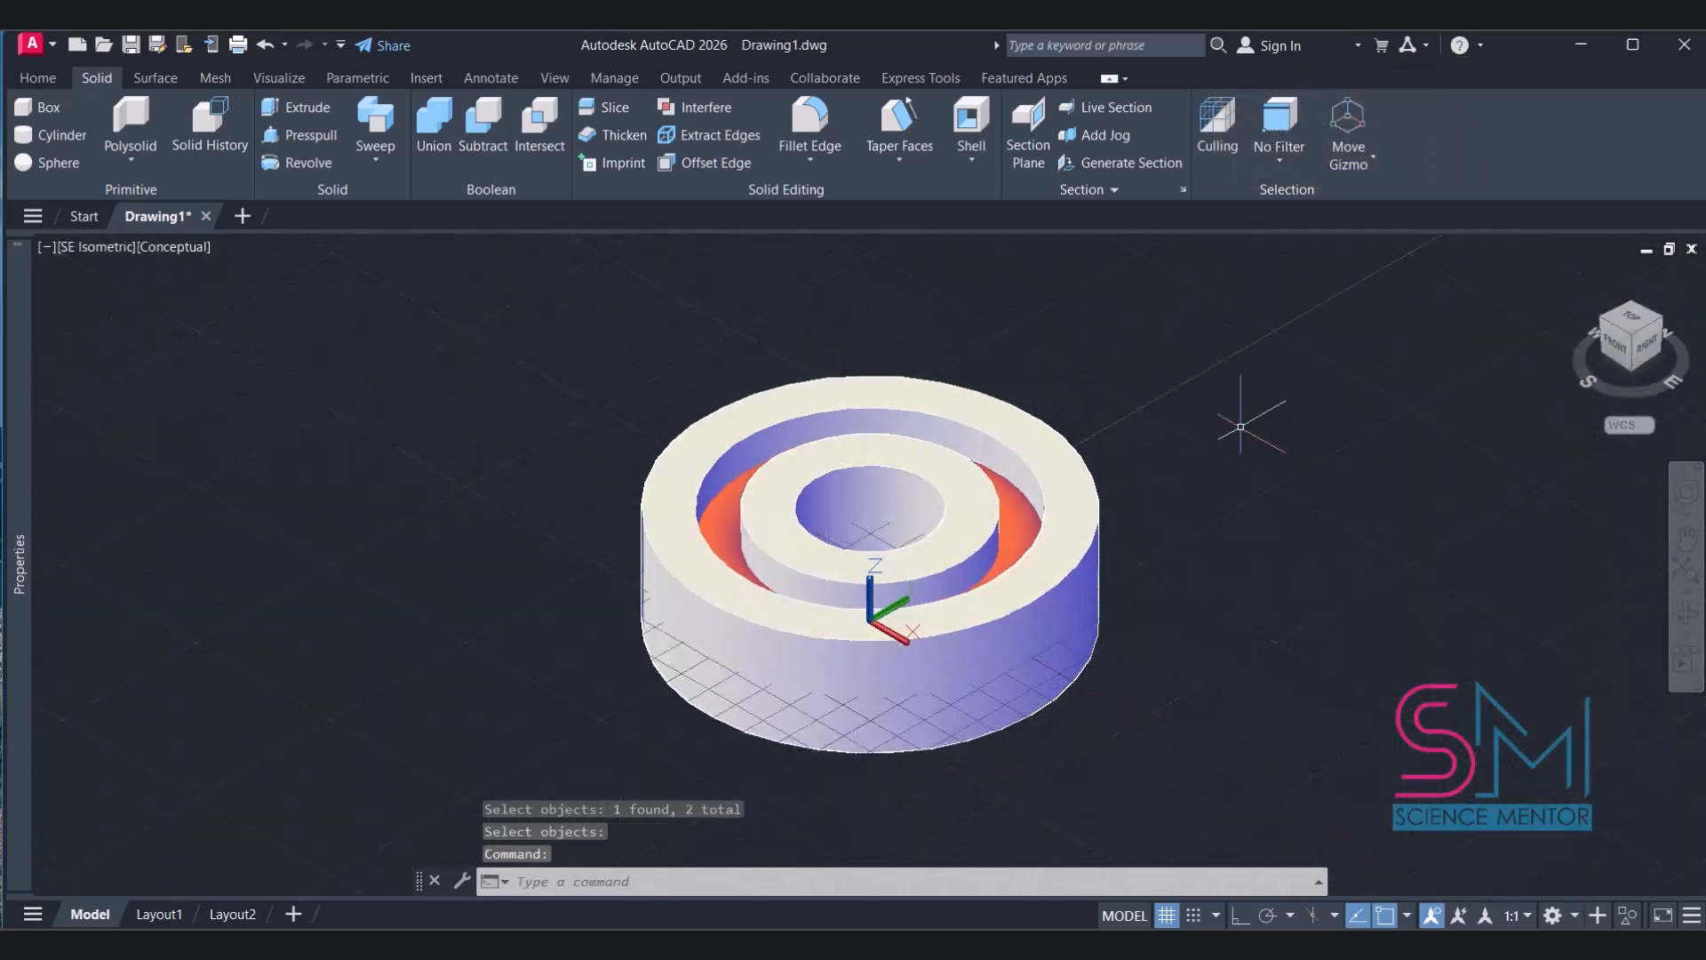
click(483, 125)
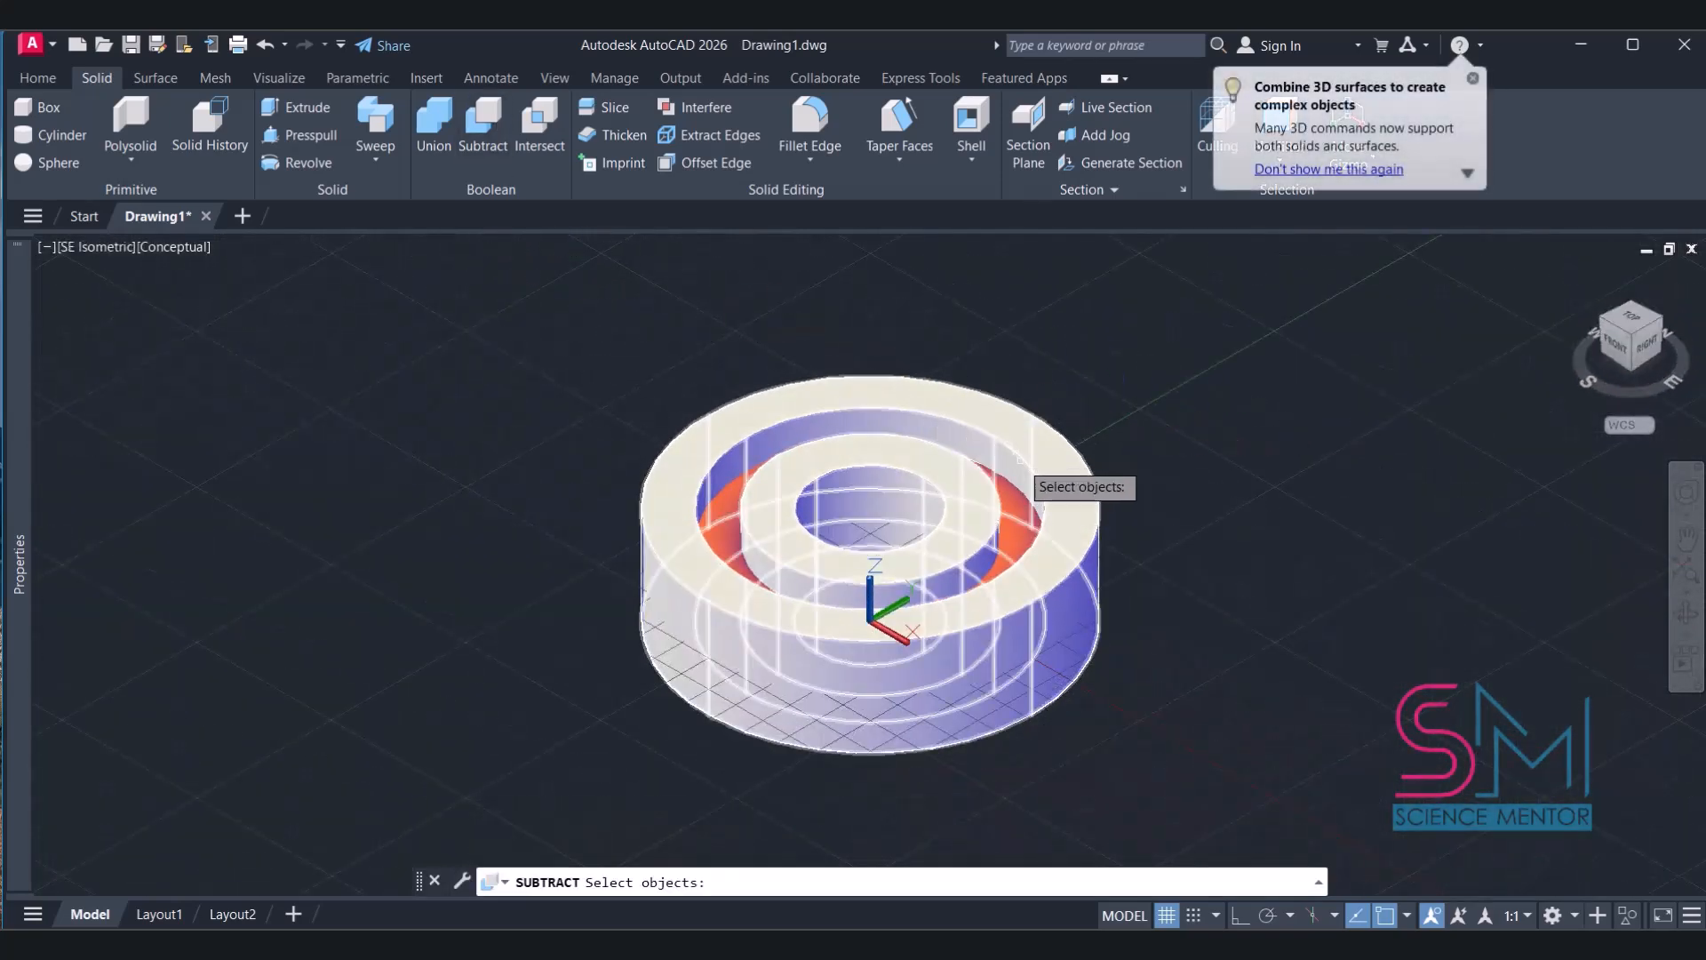
click(1071, 468)
key(Return)
click(1028, 522)
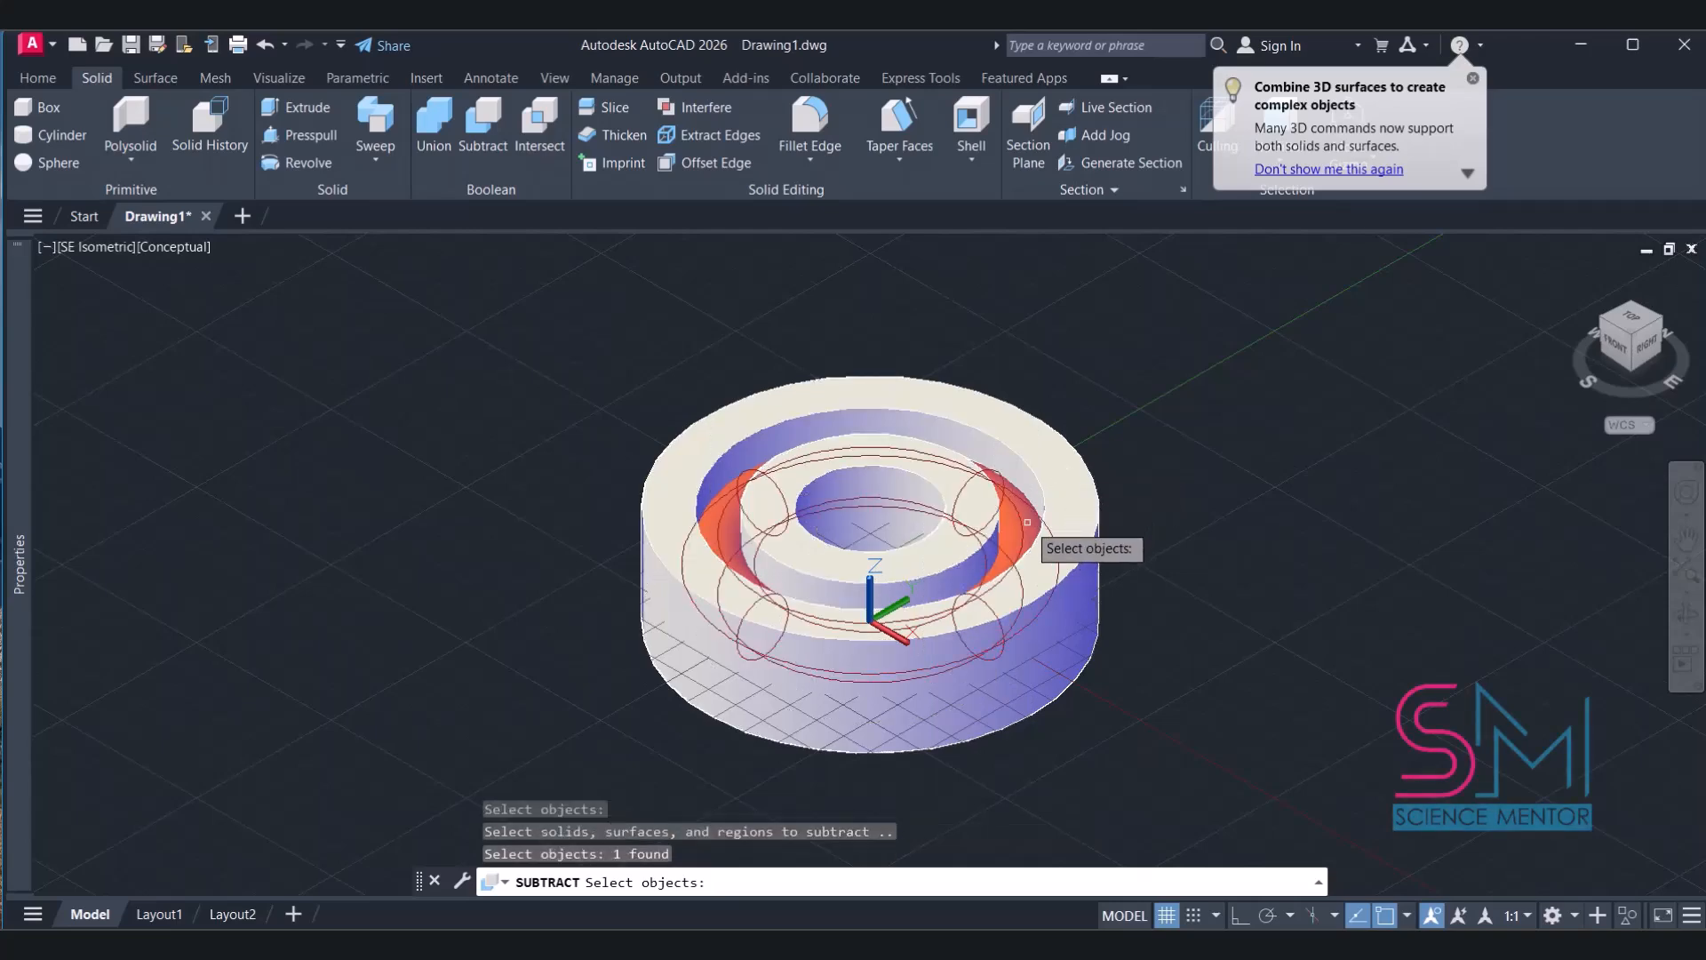
key(Return)
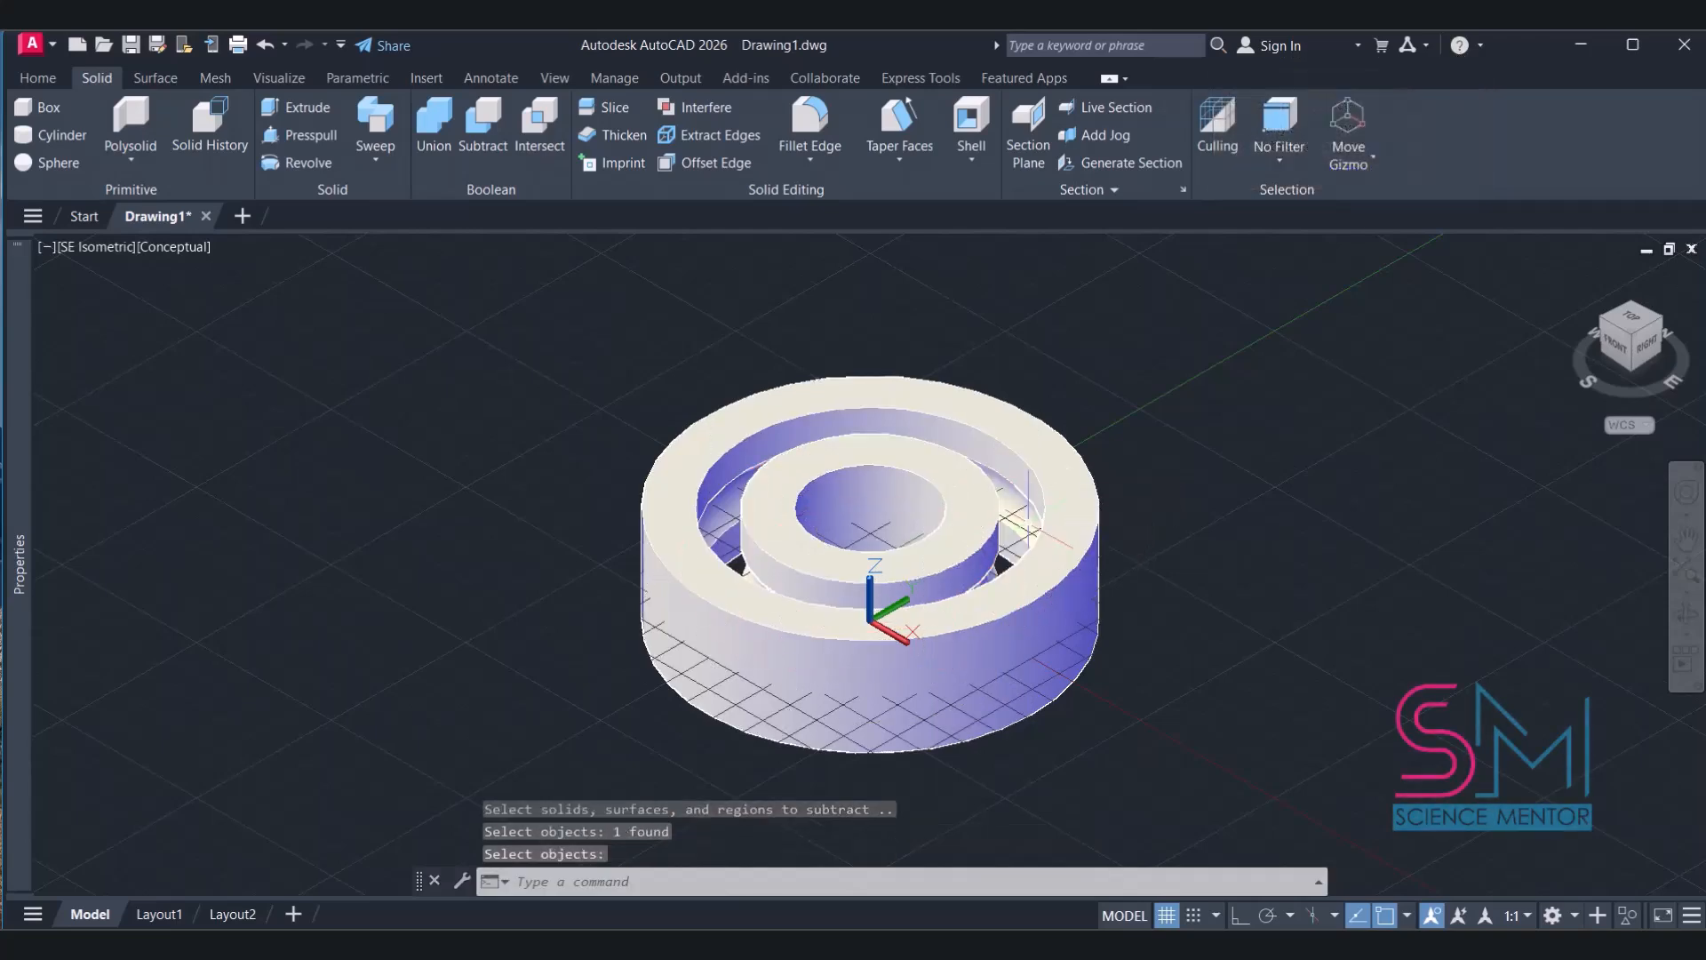
click(1634, 318)
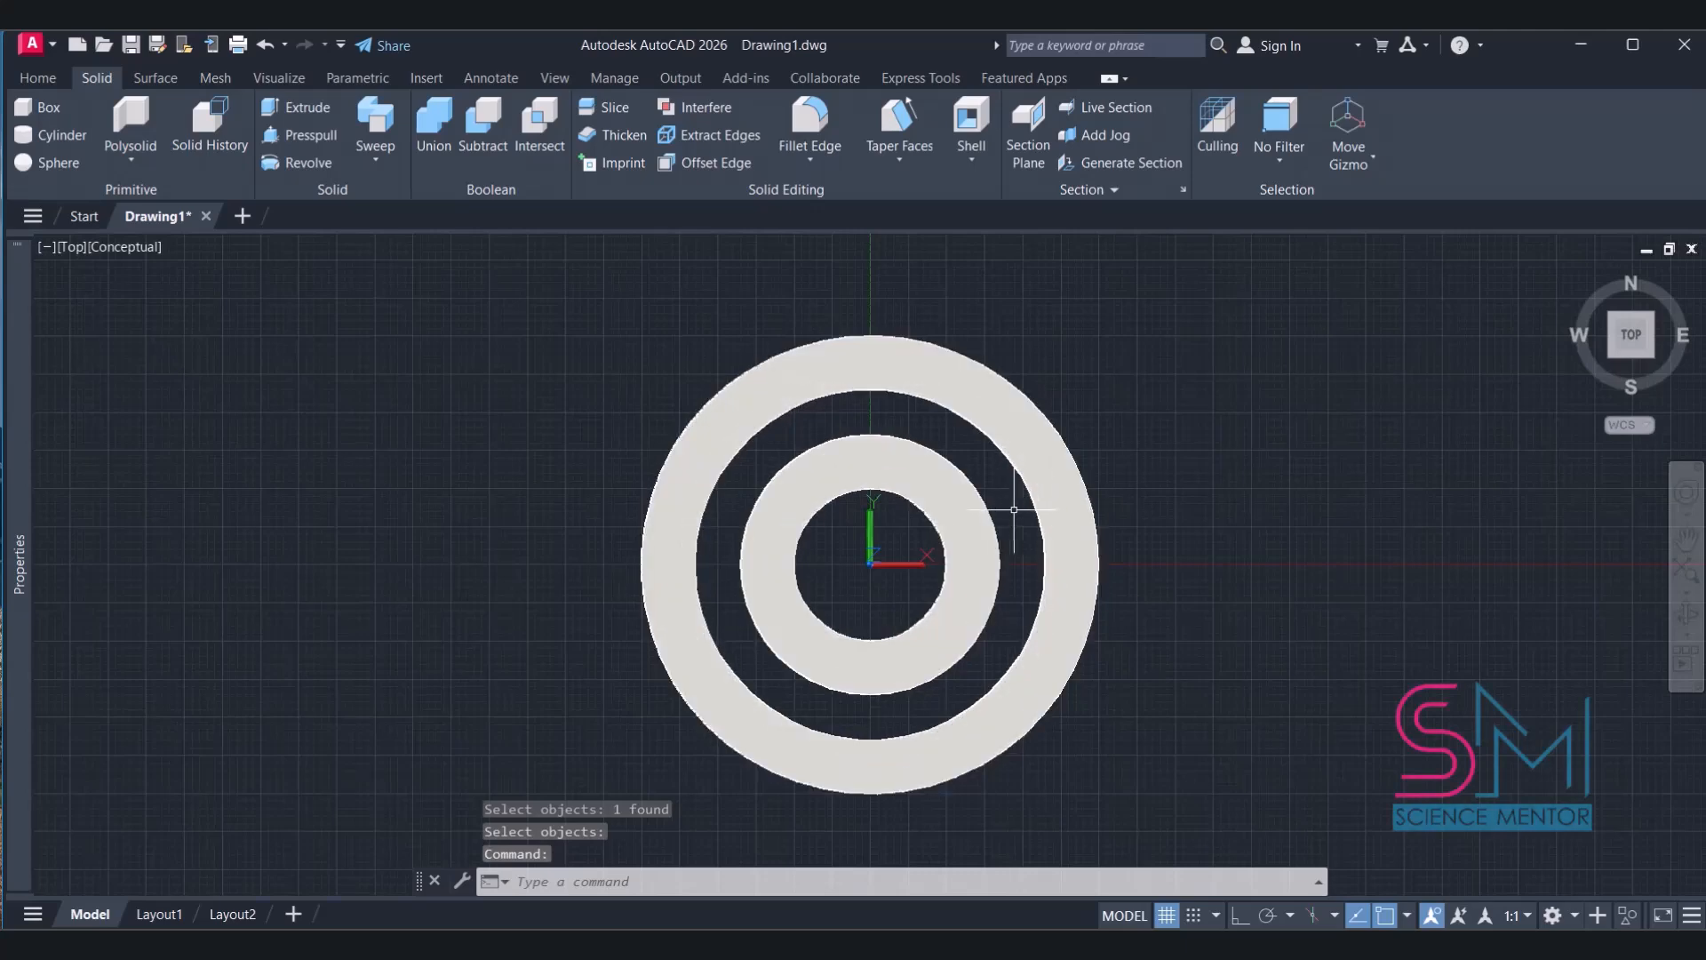
click(1650, 356)
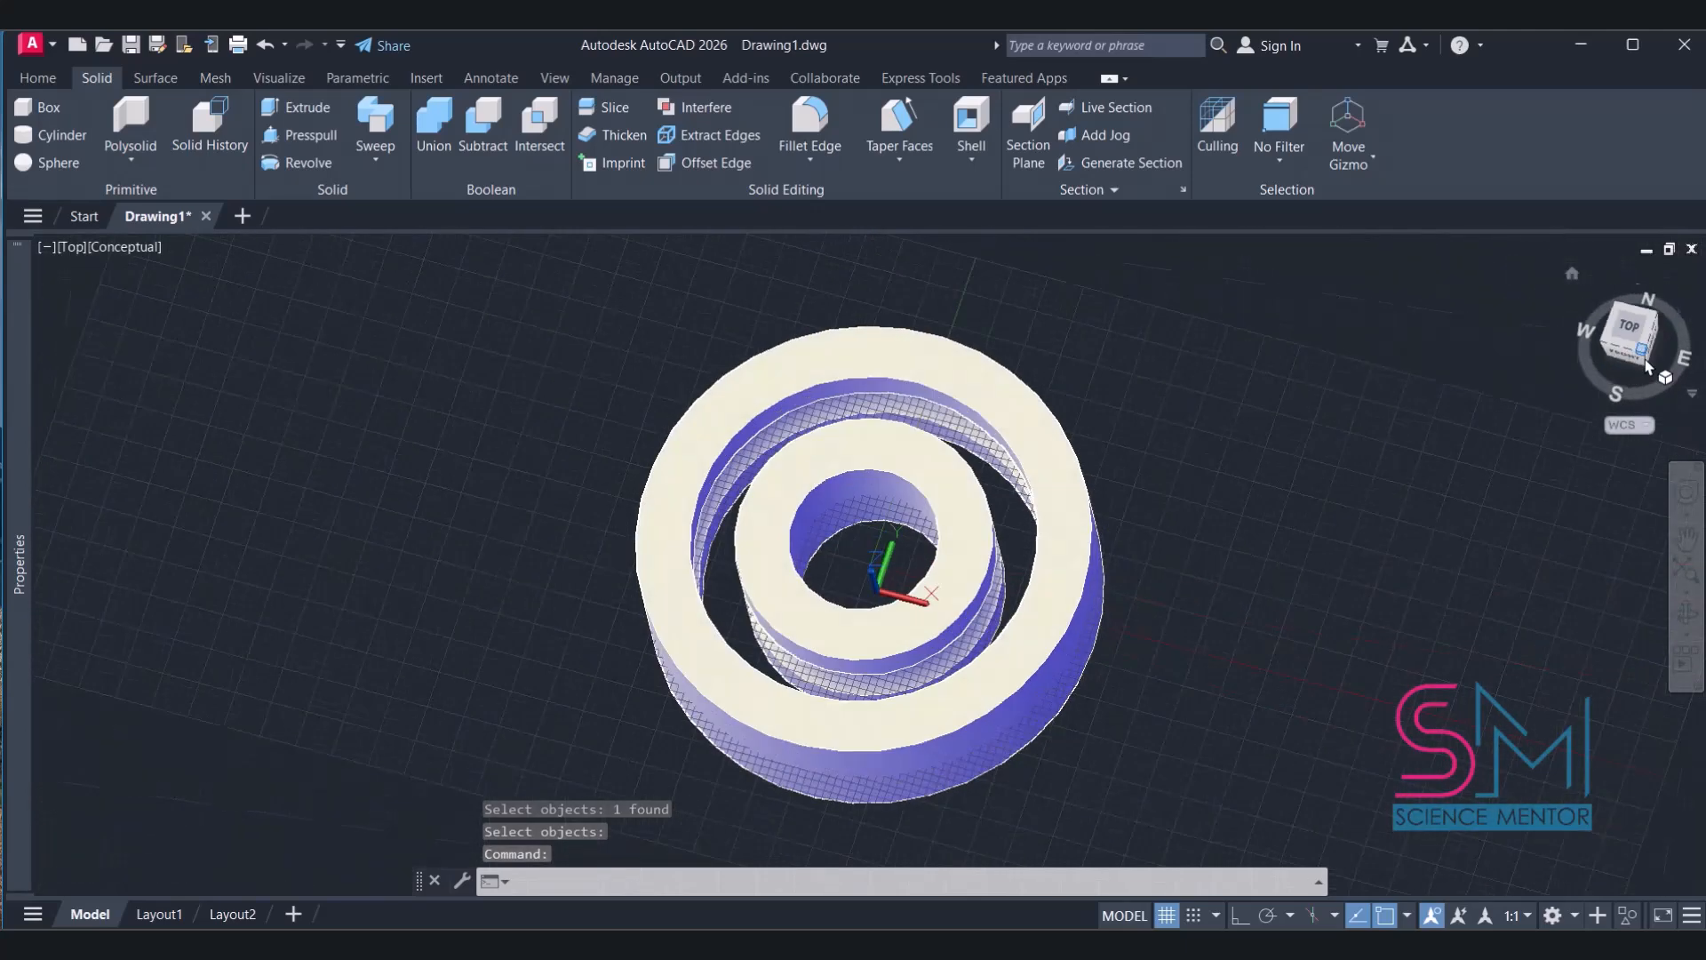
click(1634, 320)
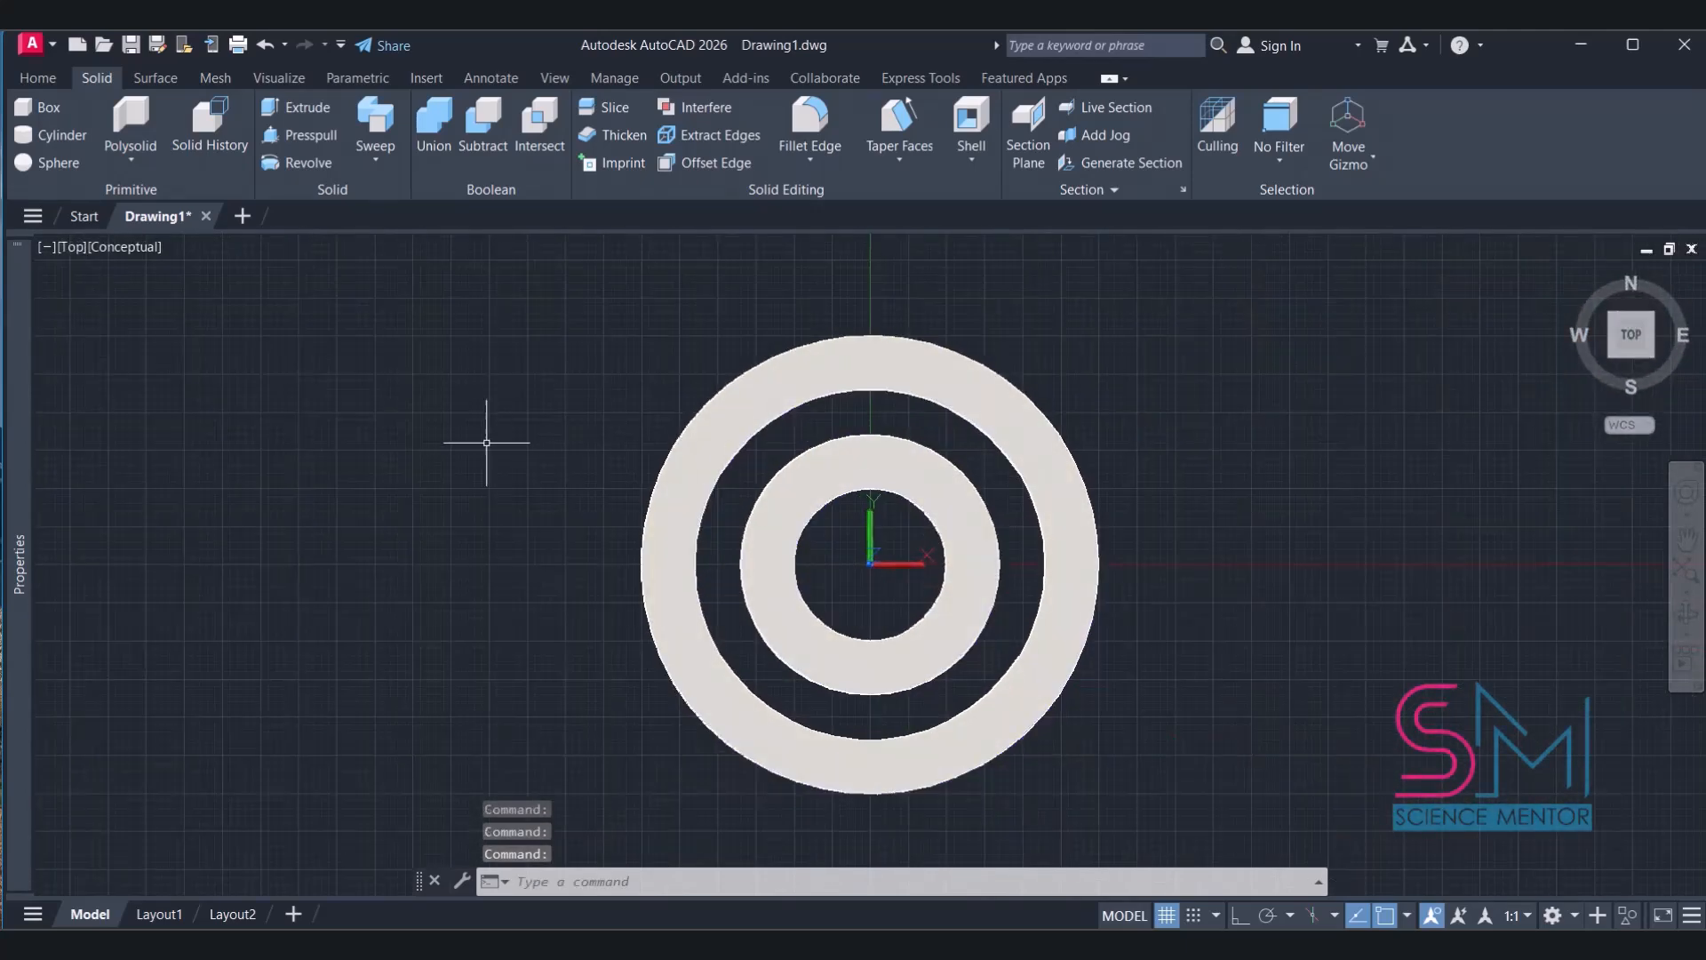
Make the Balls layer current and keep the default elevation at 4.5 and the thickness at 0
click(39, 78)
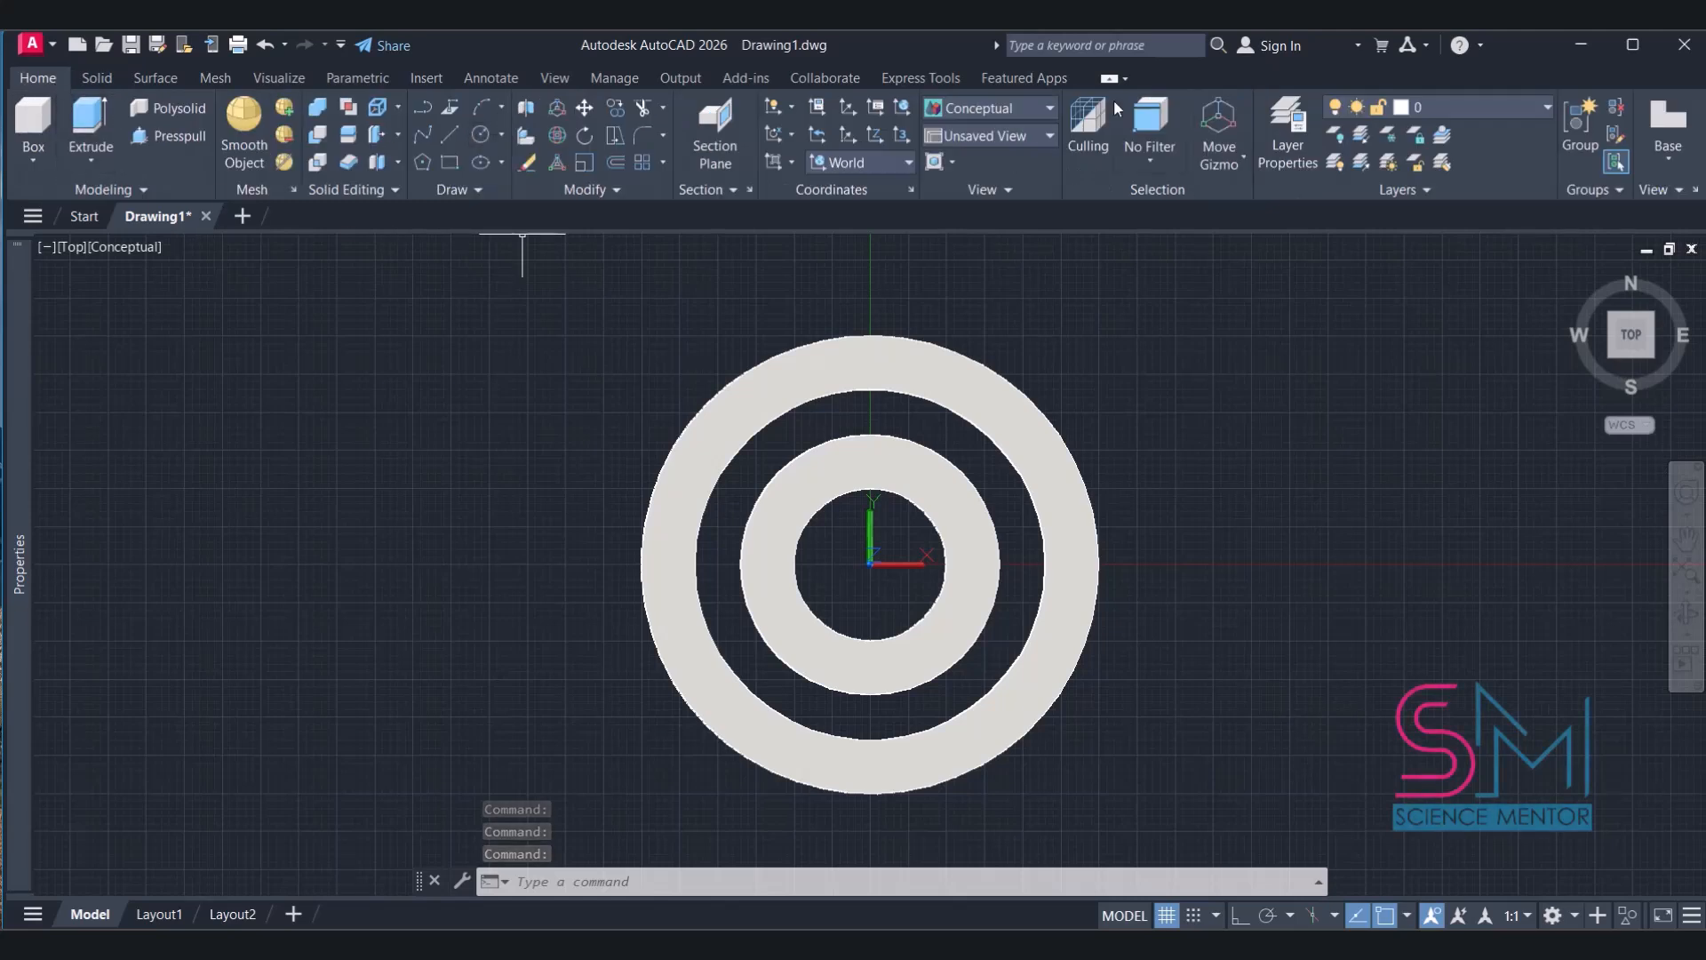
click(1508, 103)
click(1467, 160)
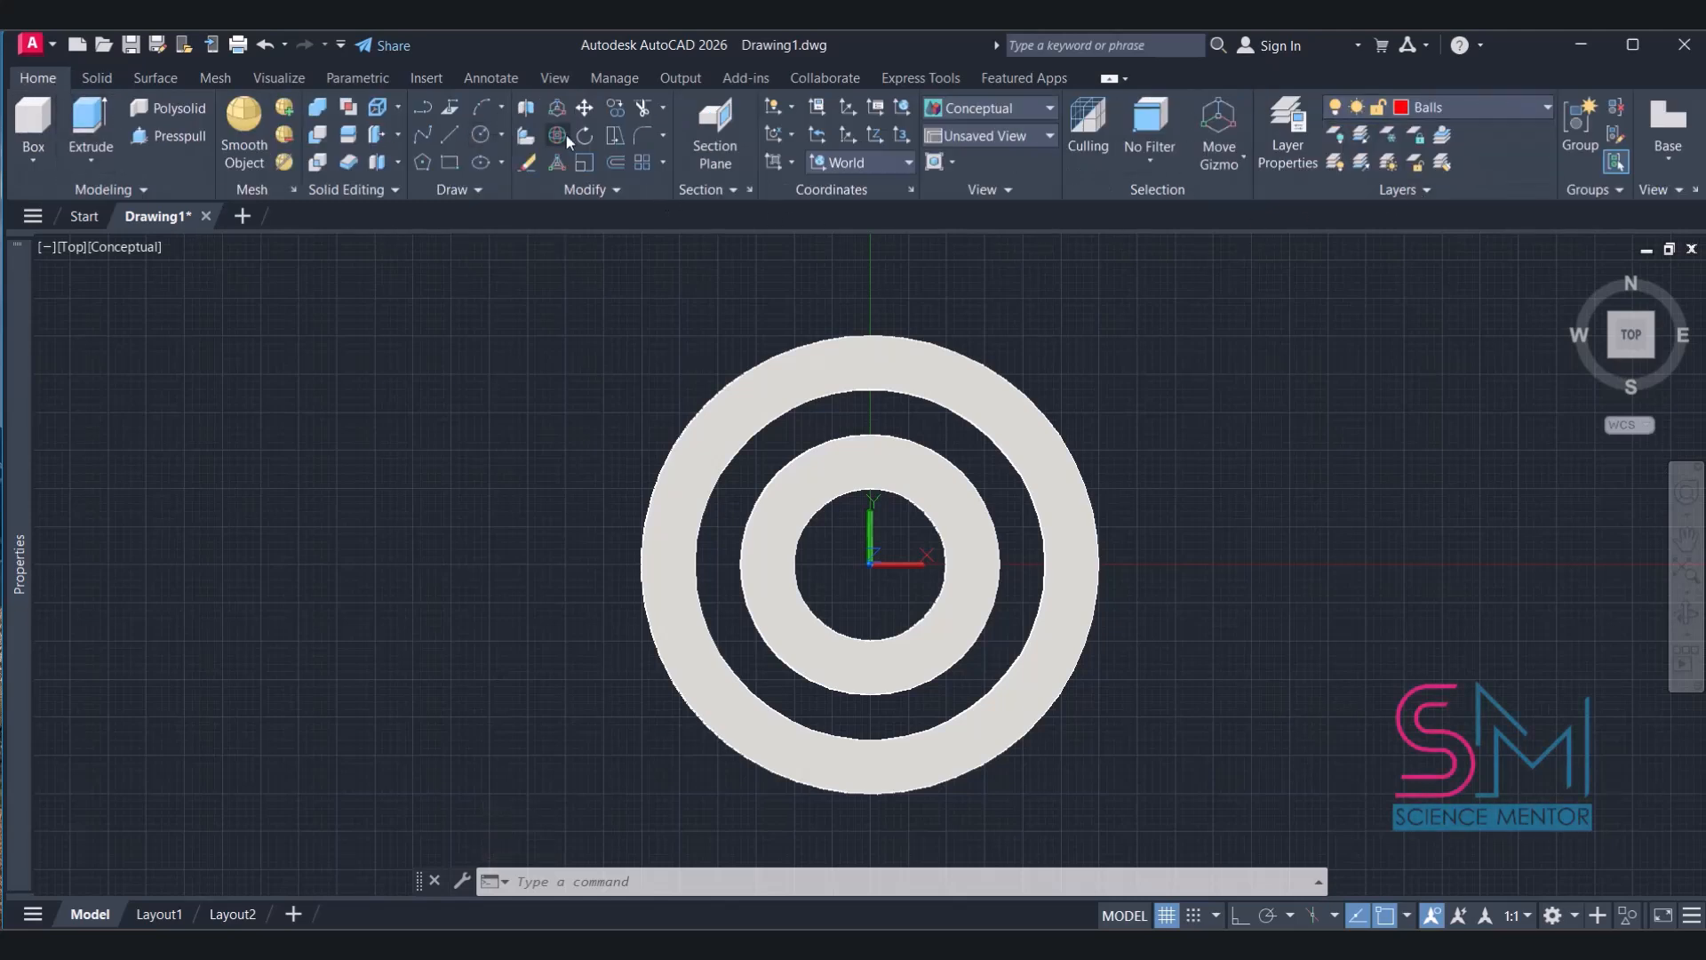
text(elev)
key(Return)
key(Return)
key(Return)
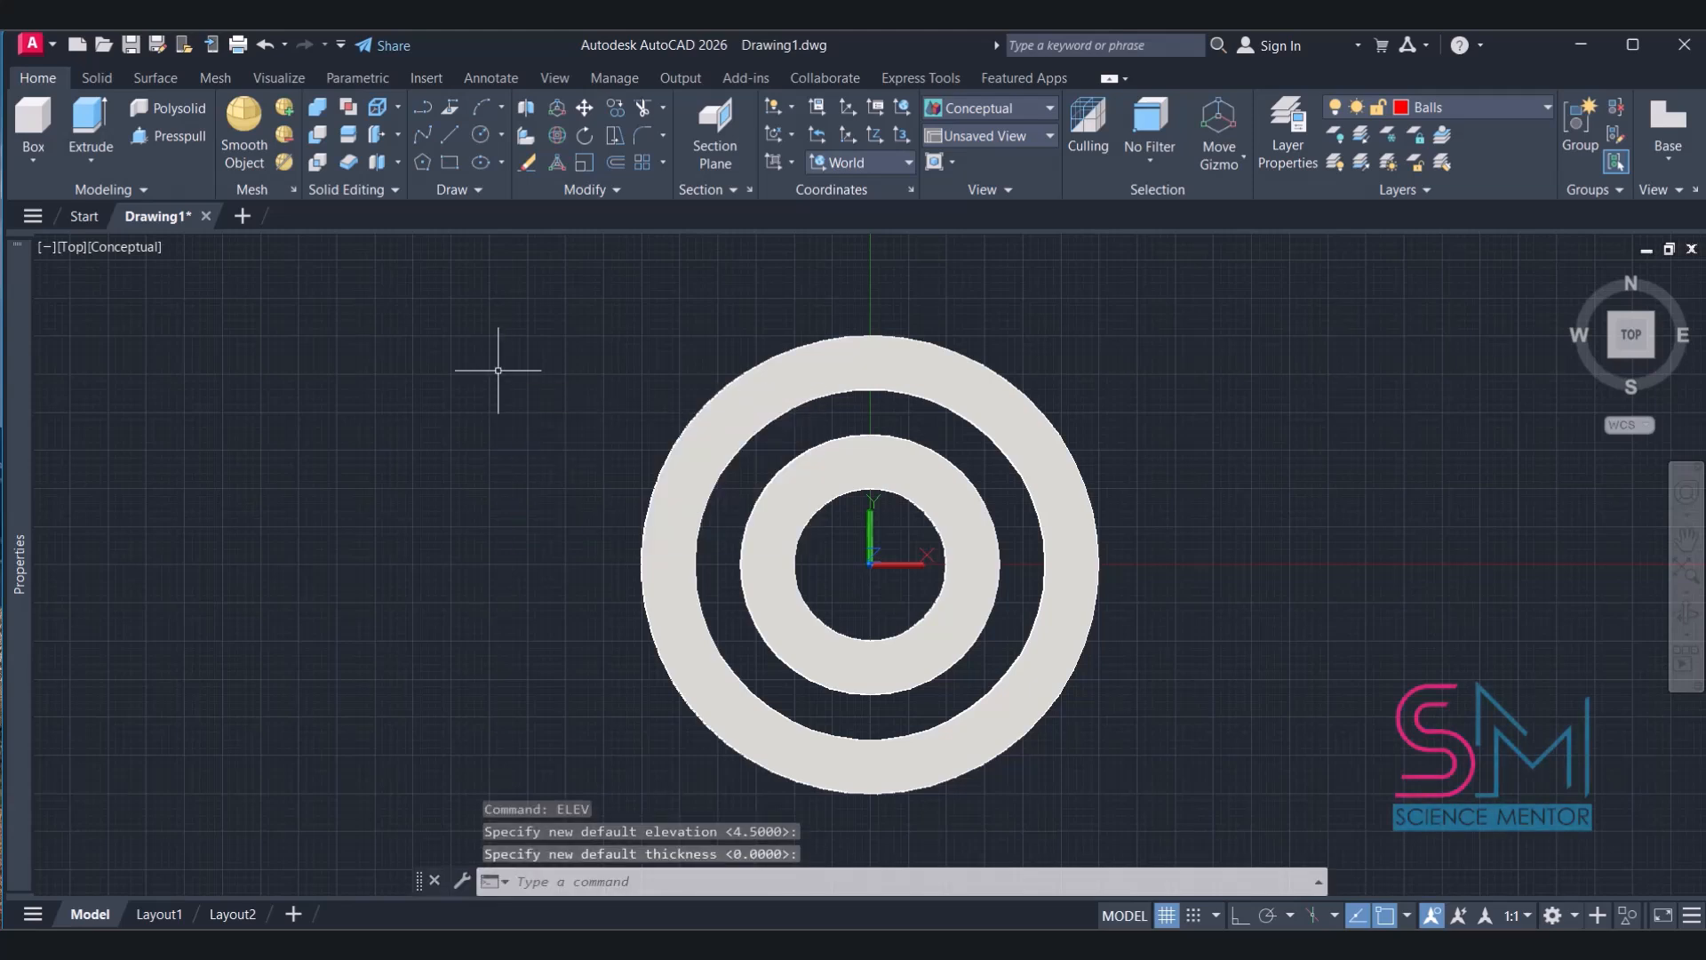
Draw a ball-path circle centred at 0,0 with a radius of 10
click(480, 134)
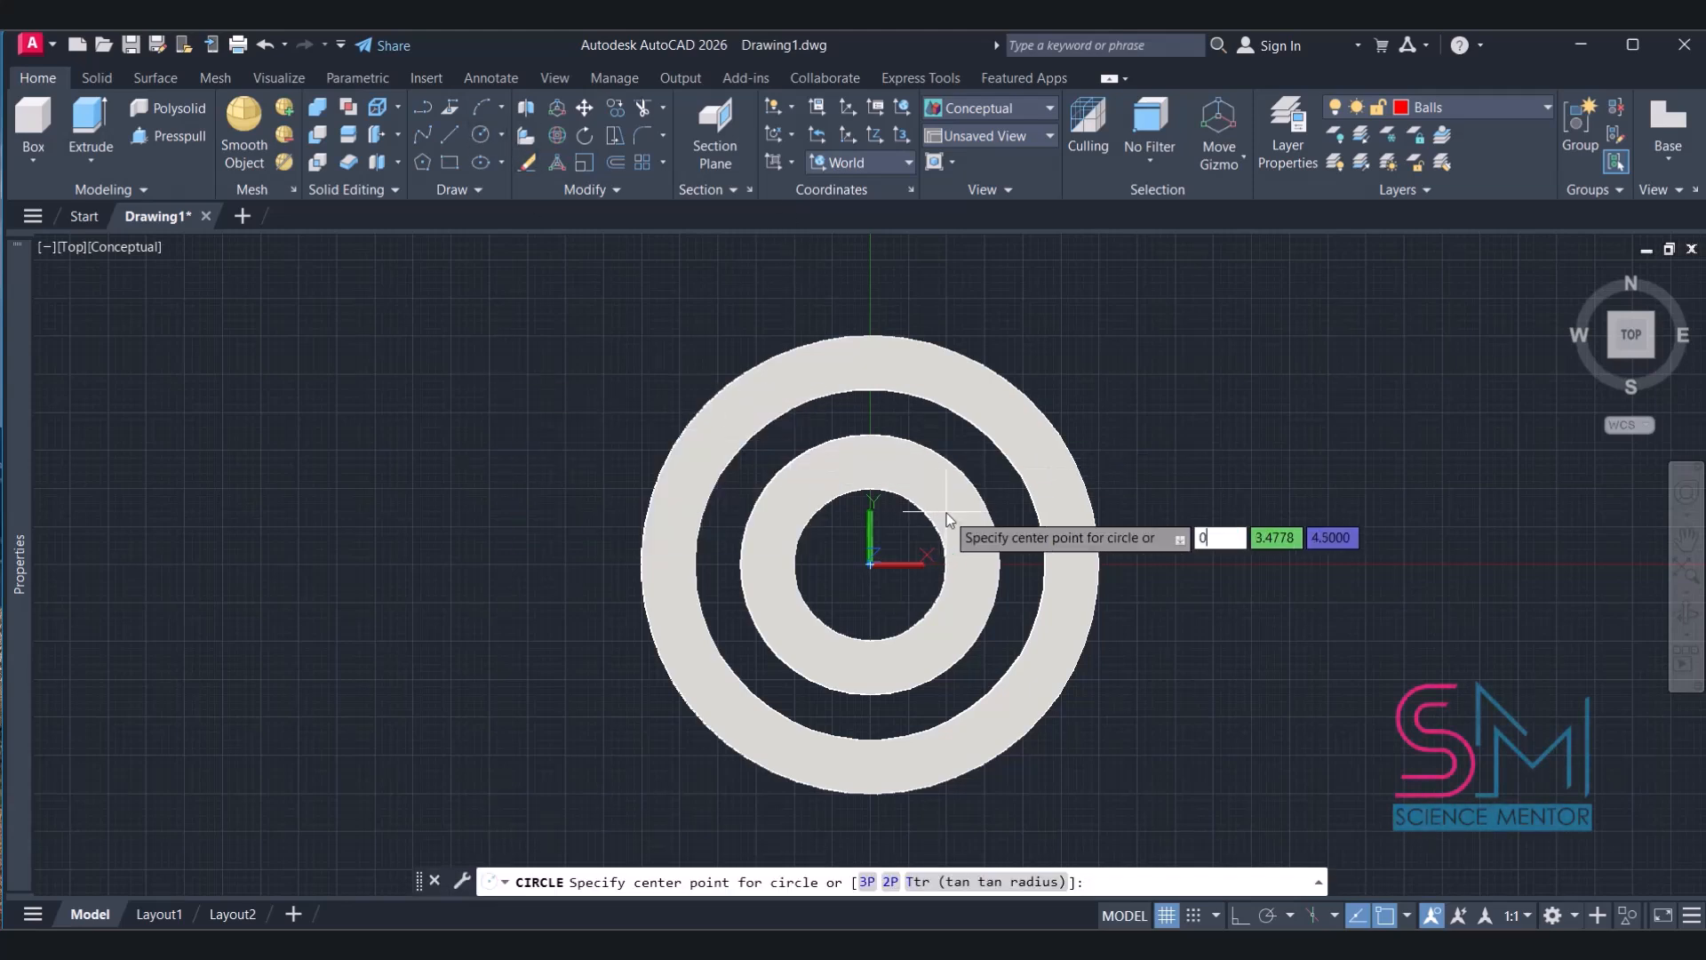
text(0,0)
key(Return)
text(10)
key(Return)
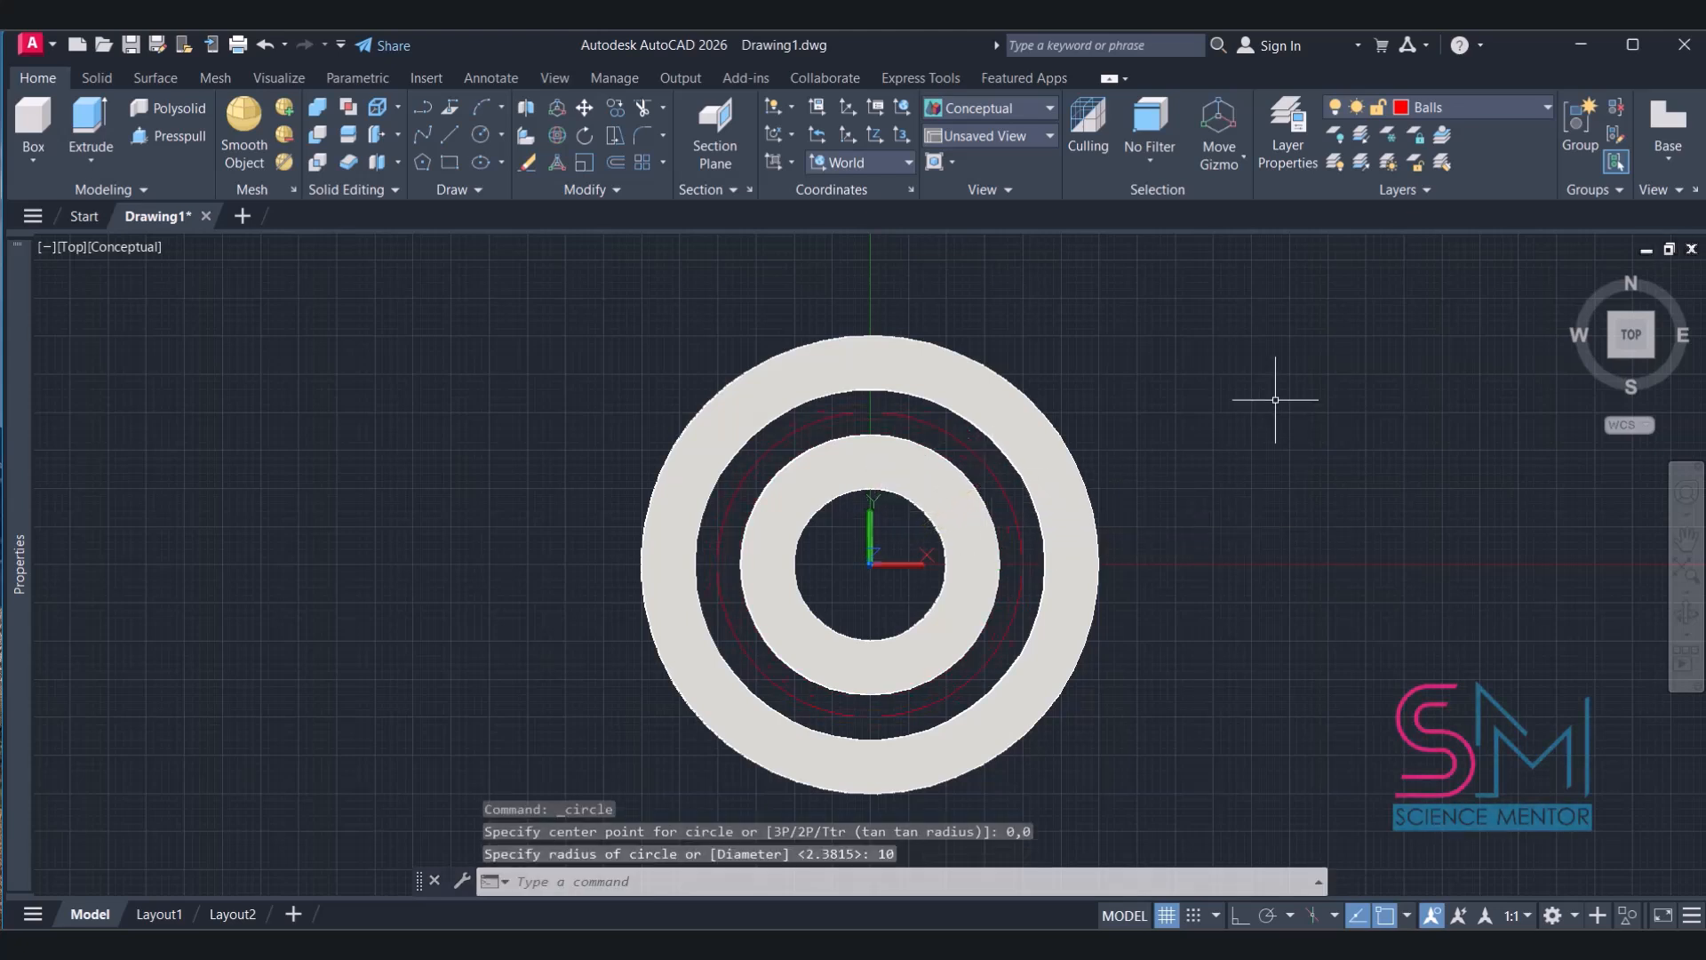
Create a sphere with a diameter of 4.763 centred on the ball-path circle's upper quadrant, and check it in 3D
click(33, 160)
click(51, 329)
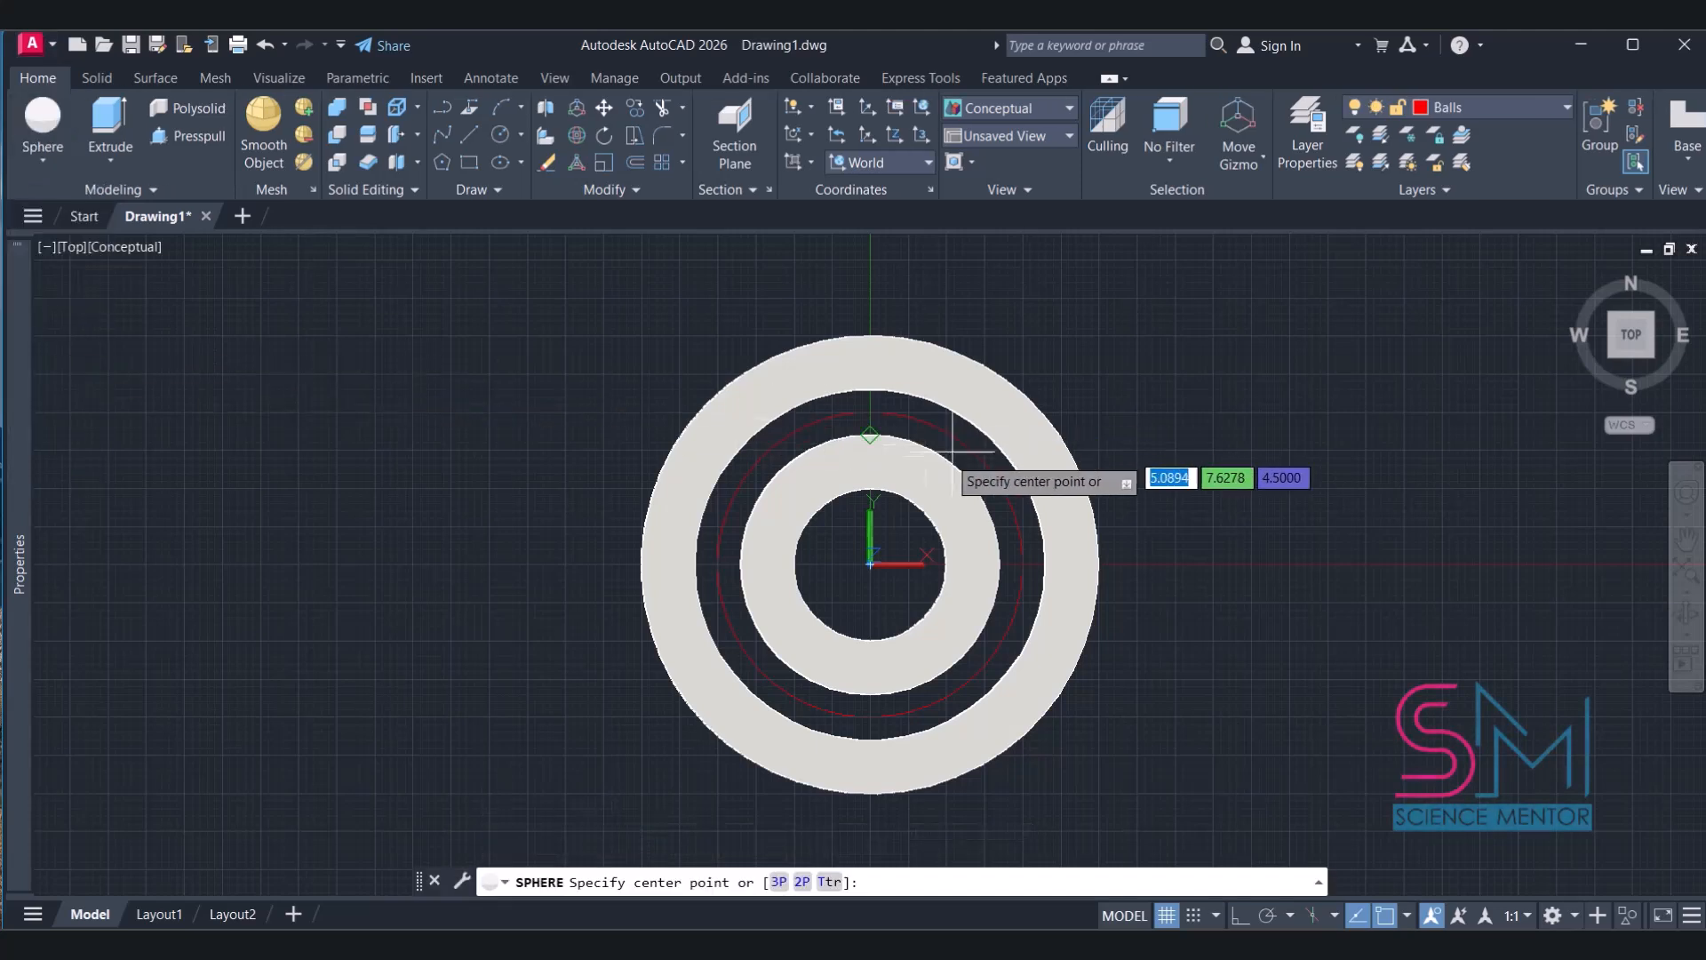
click(869, 411)
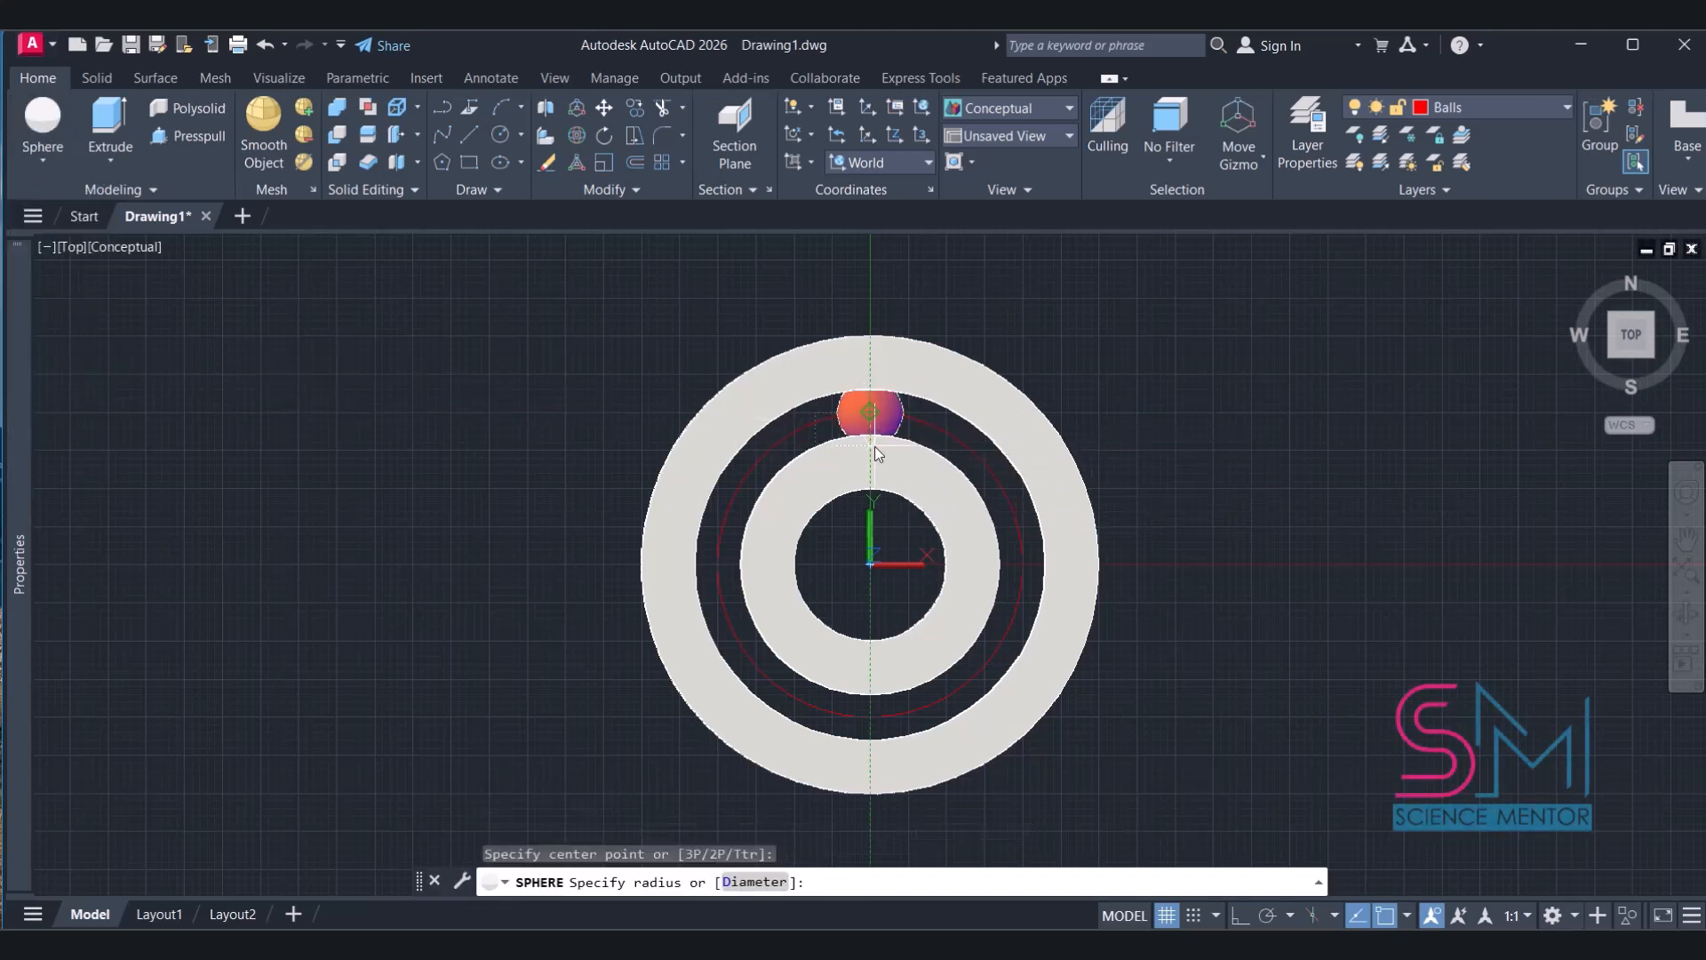
text(d)
key(Return)
text(4.763)
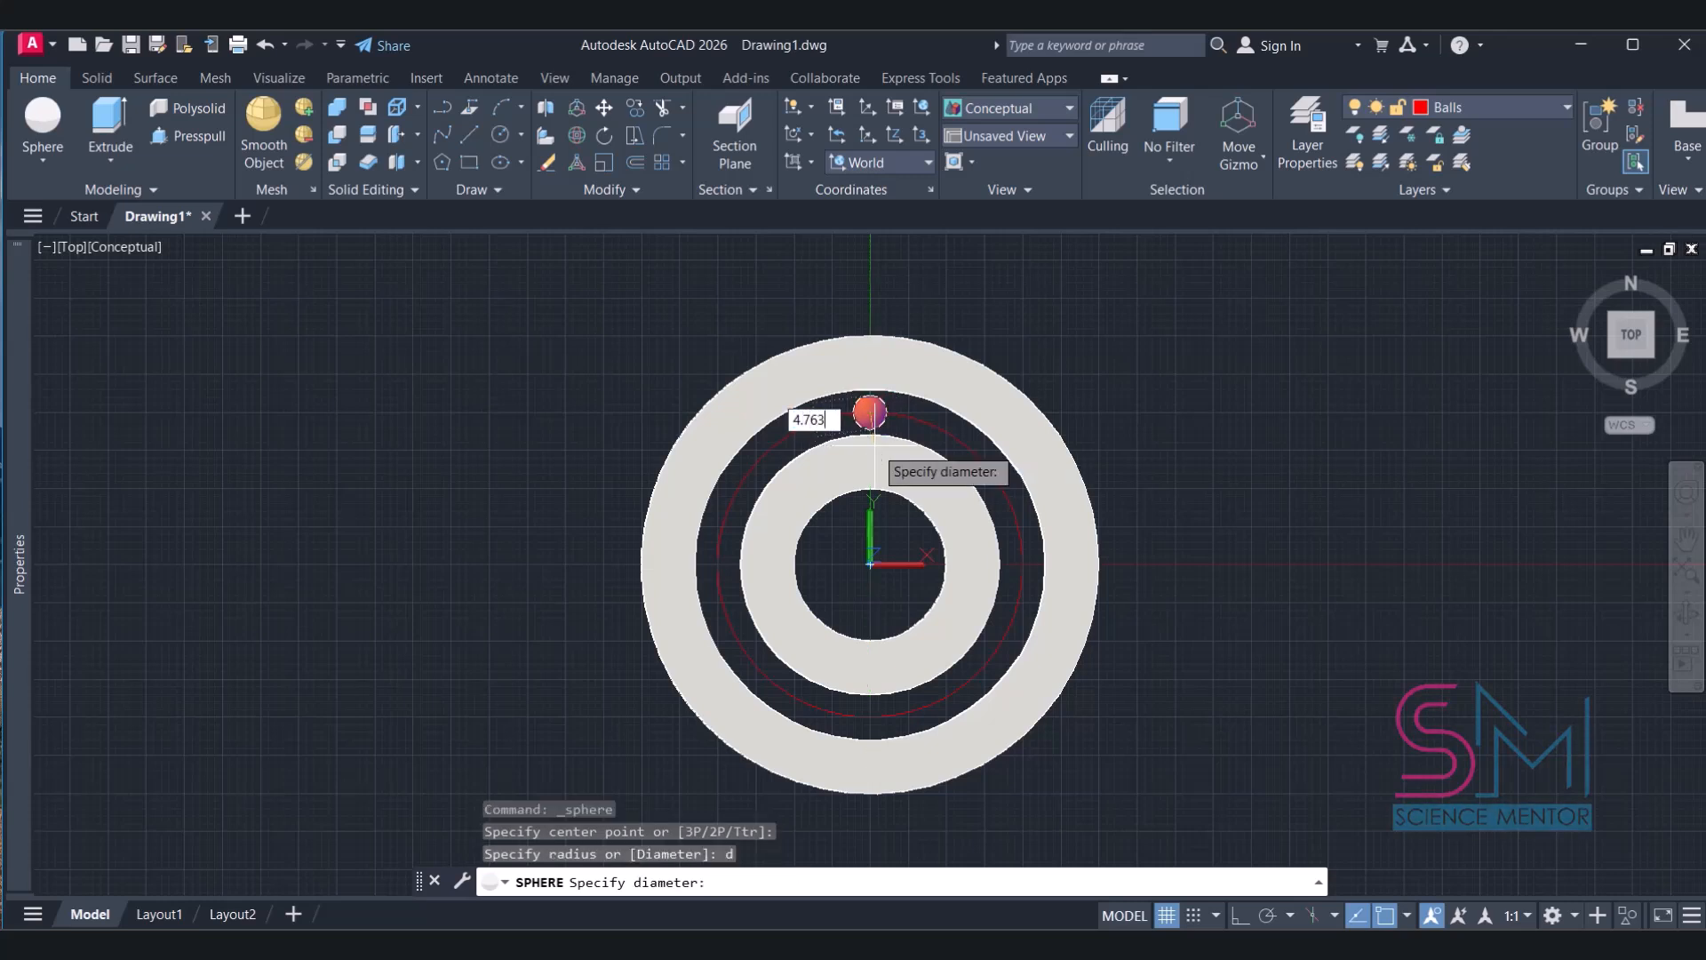
key(Return)
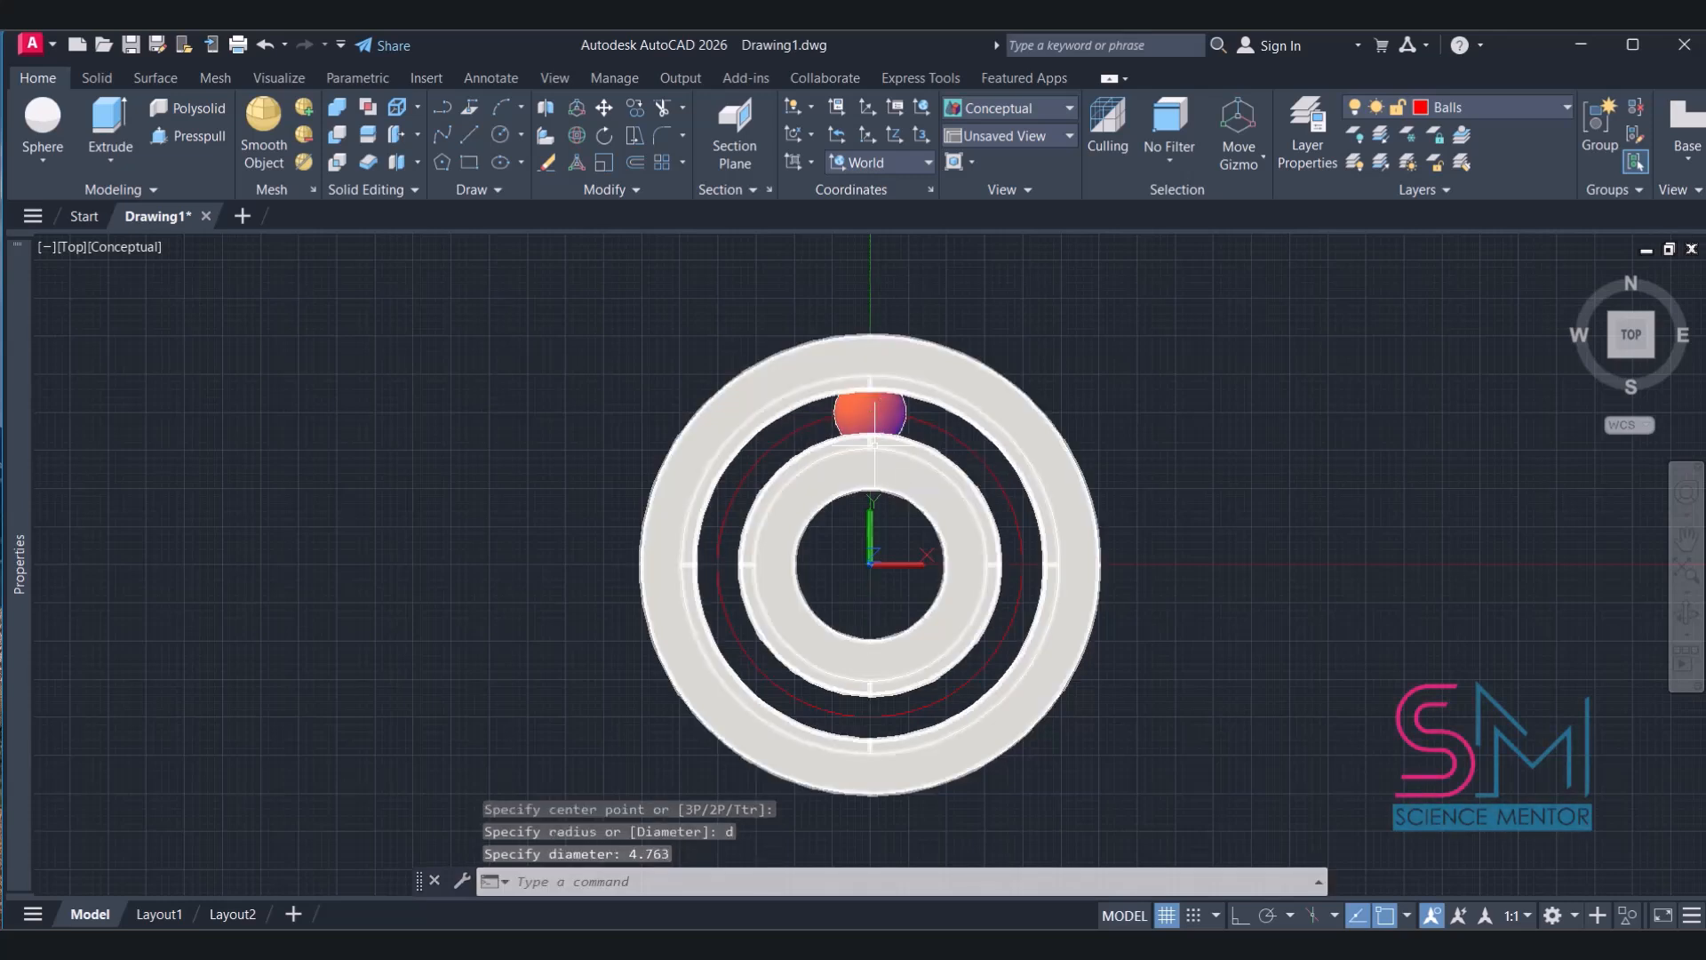
click(1650, 365)
click(1629, 322)
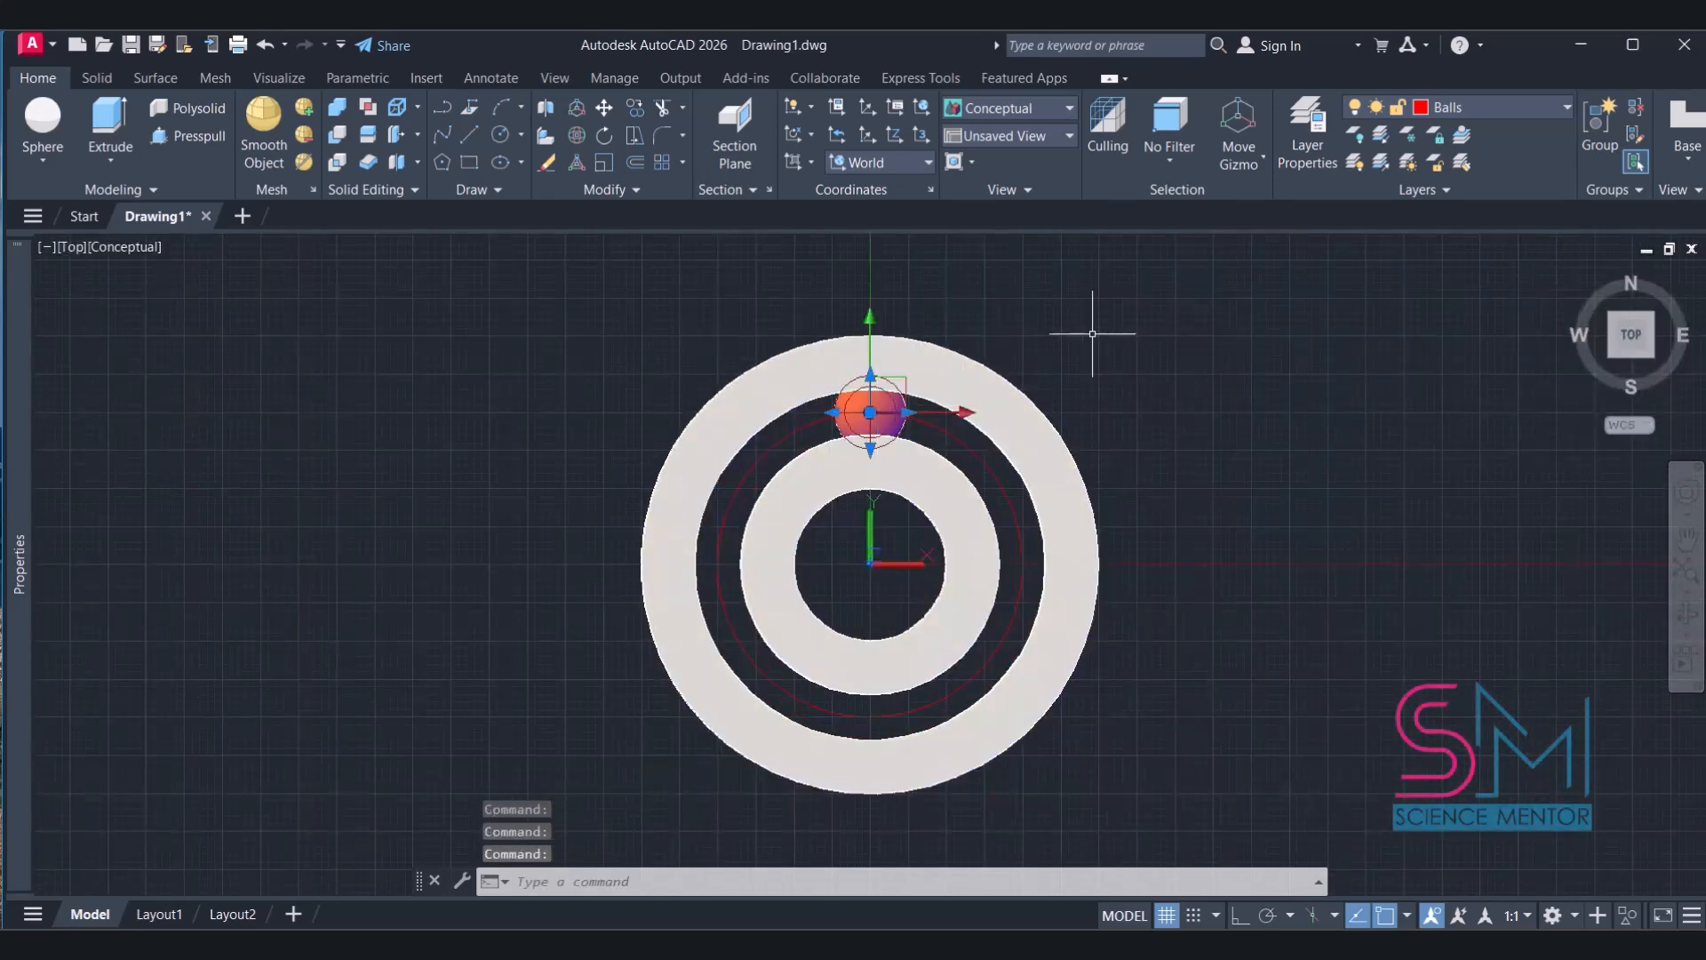
key(Escape)
Create a polar array of the ball about 0,0 with 10 items over 360 degrees, and check it in isometric view
text(array)
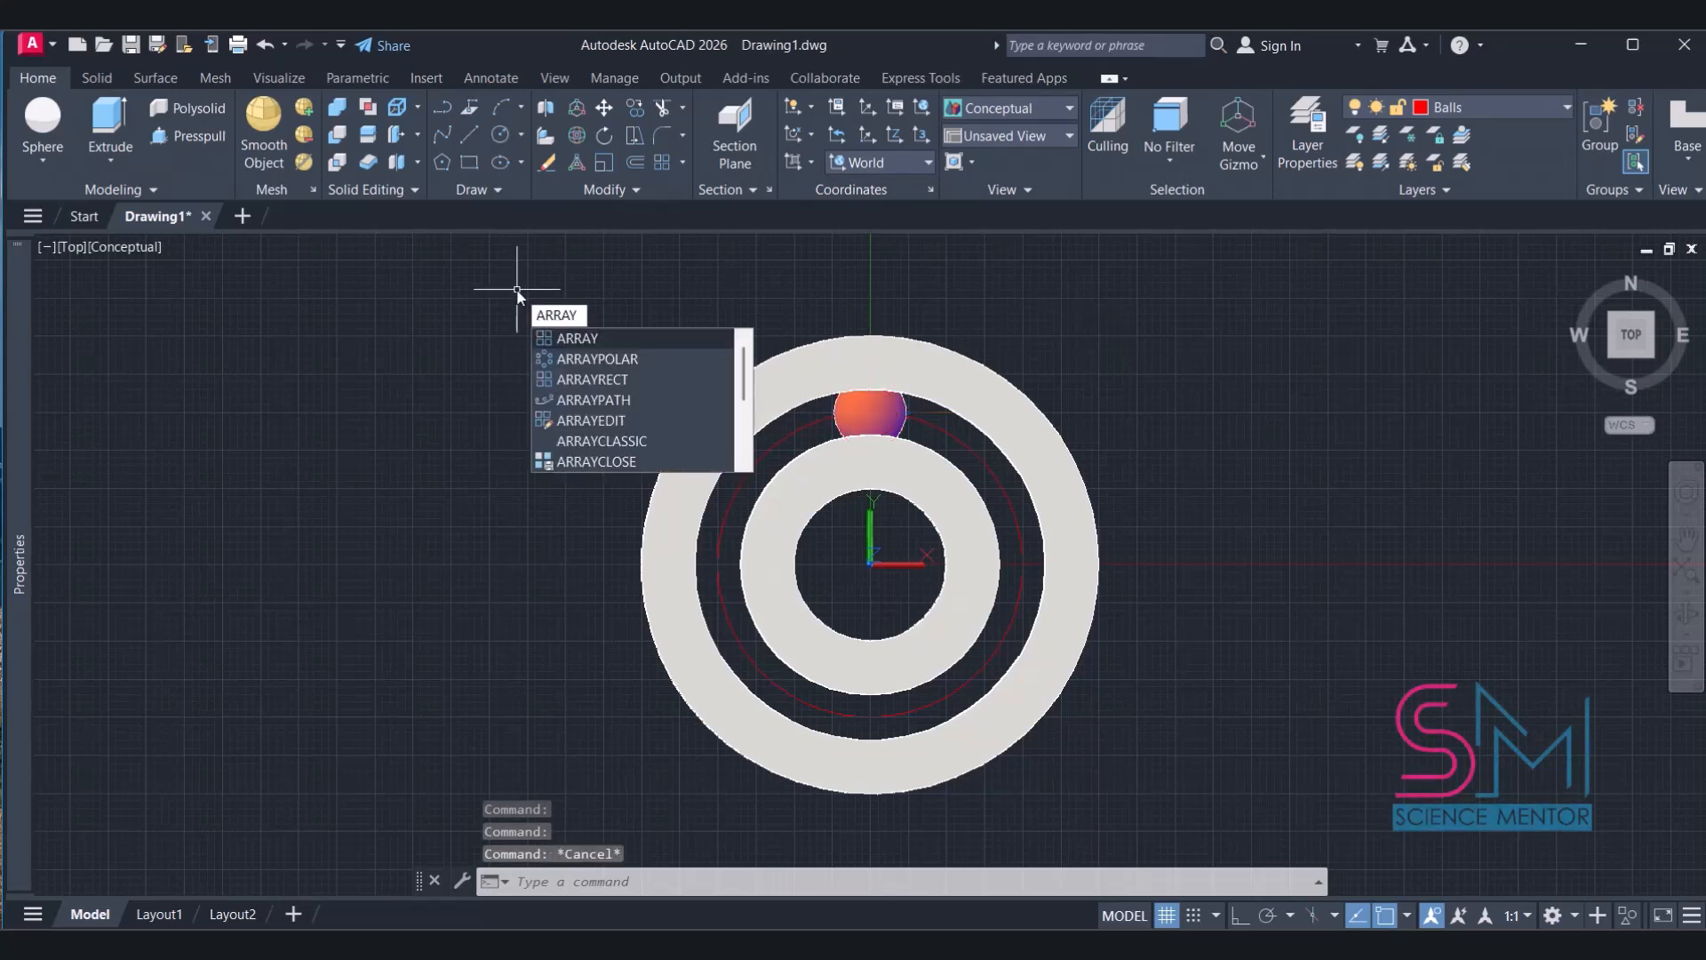
key(Down)
key(Return)
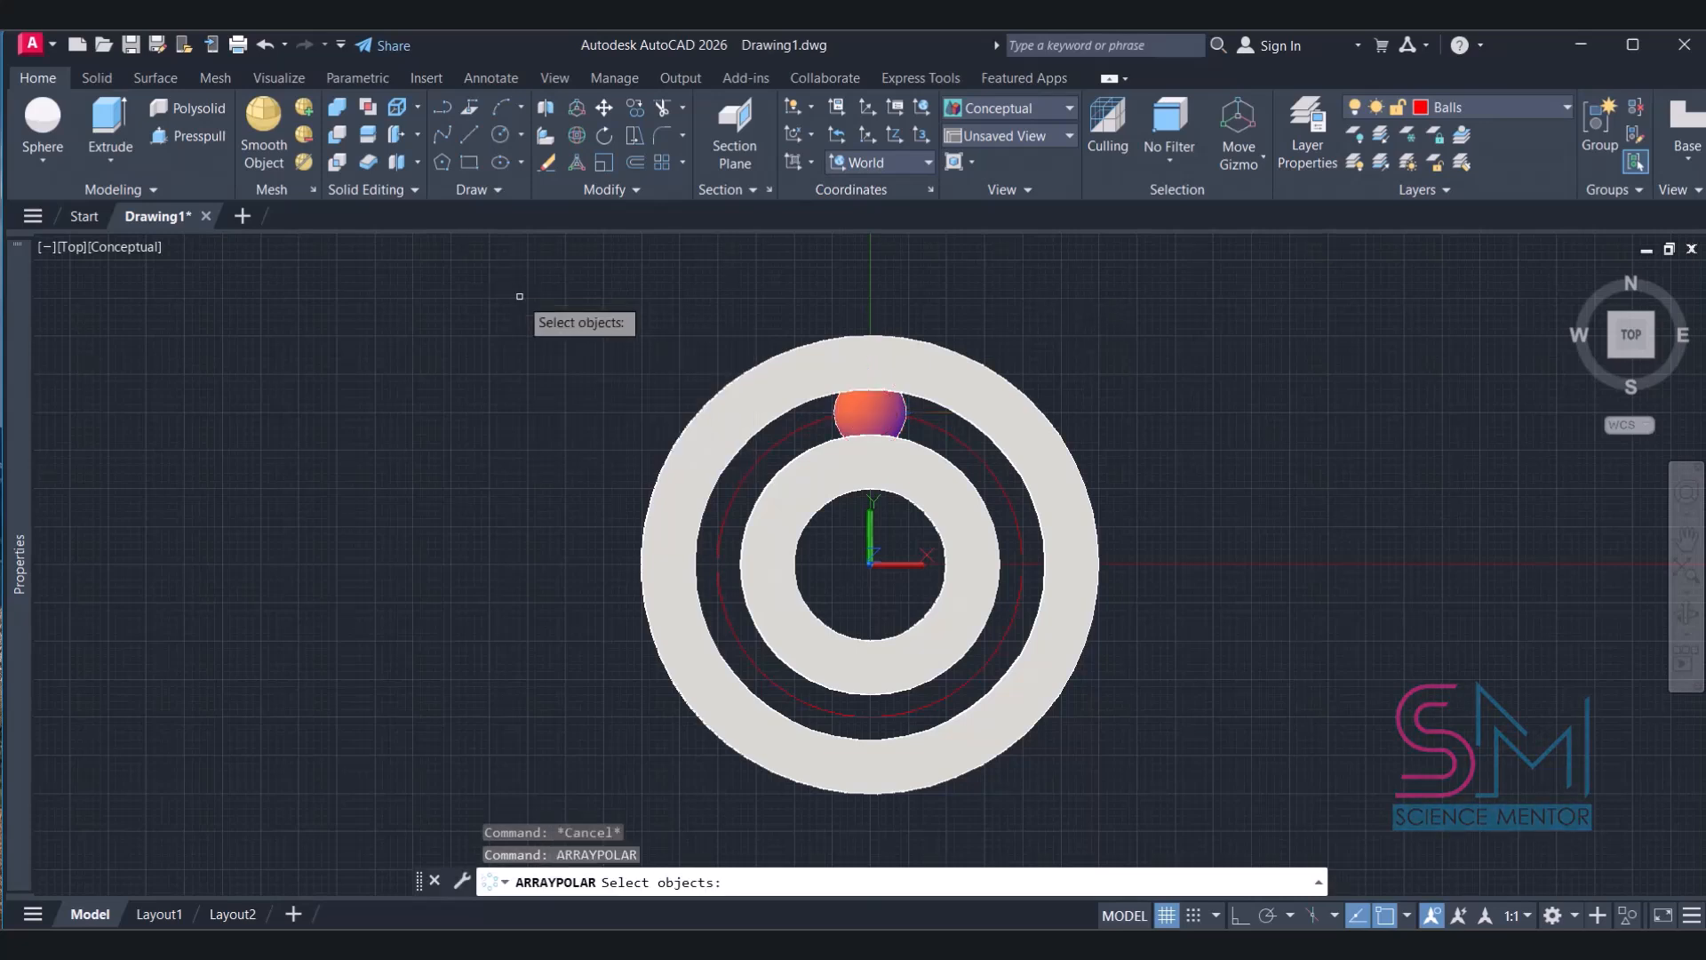
click(869, 410)
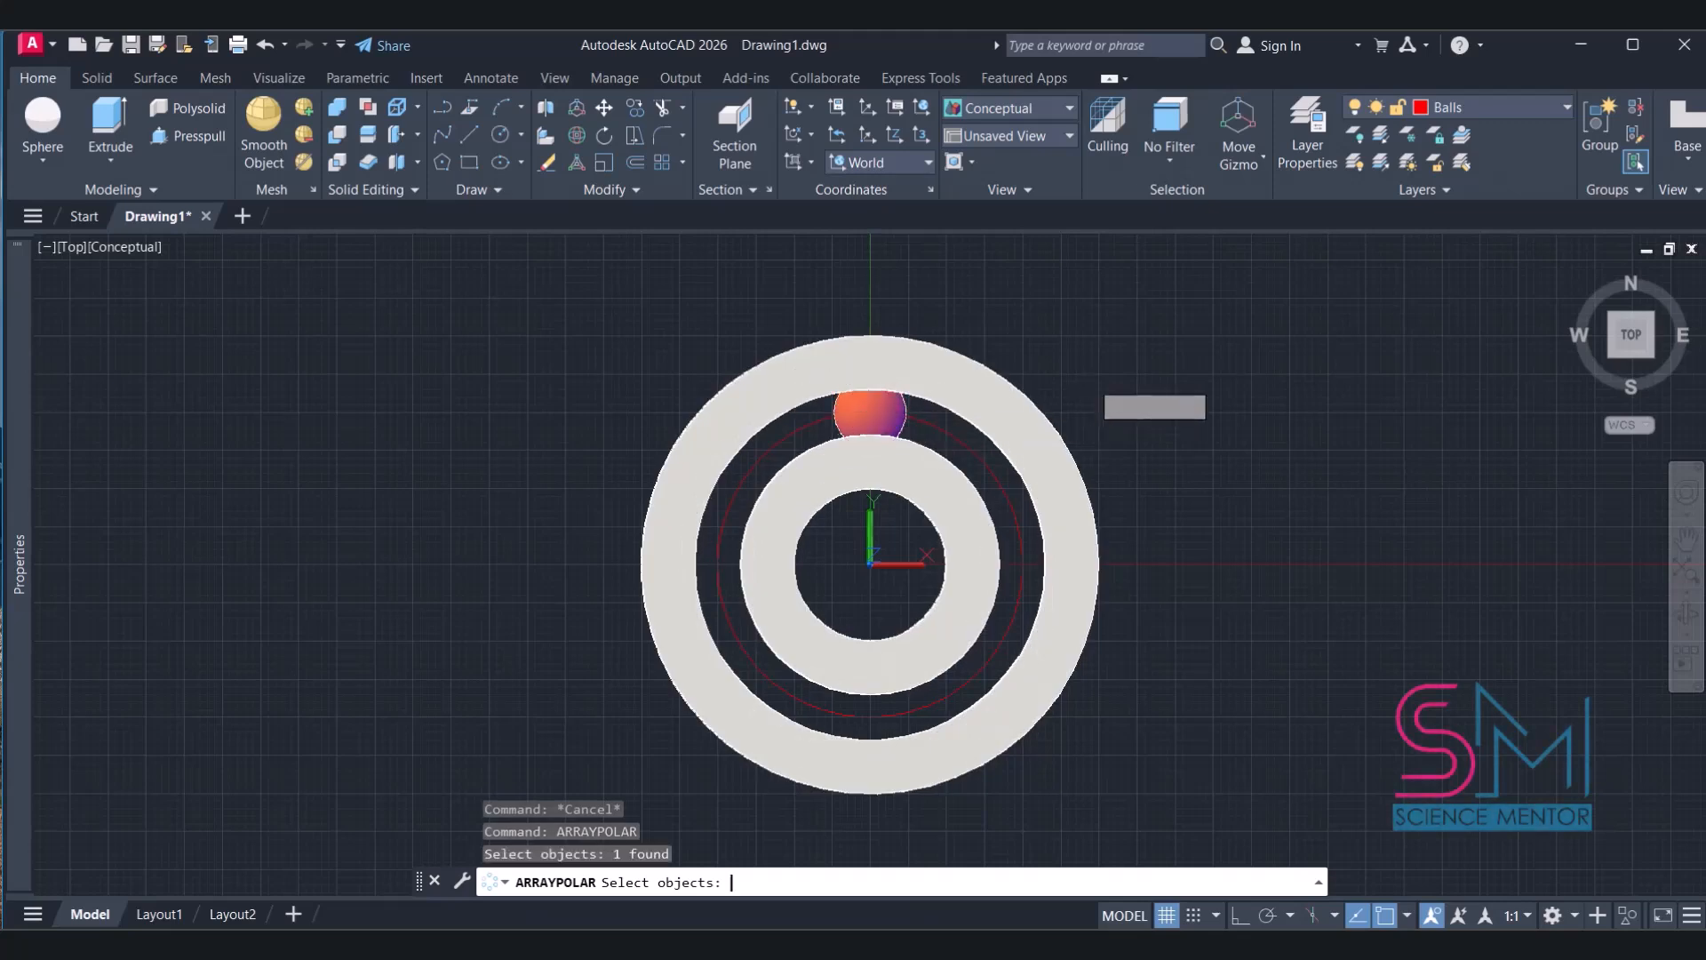
key(Return)
text(0,0)
key(Return)
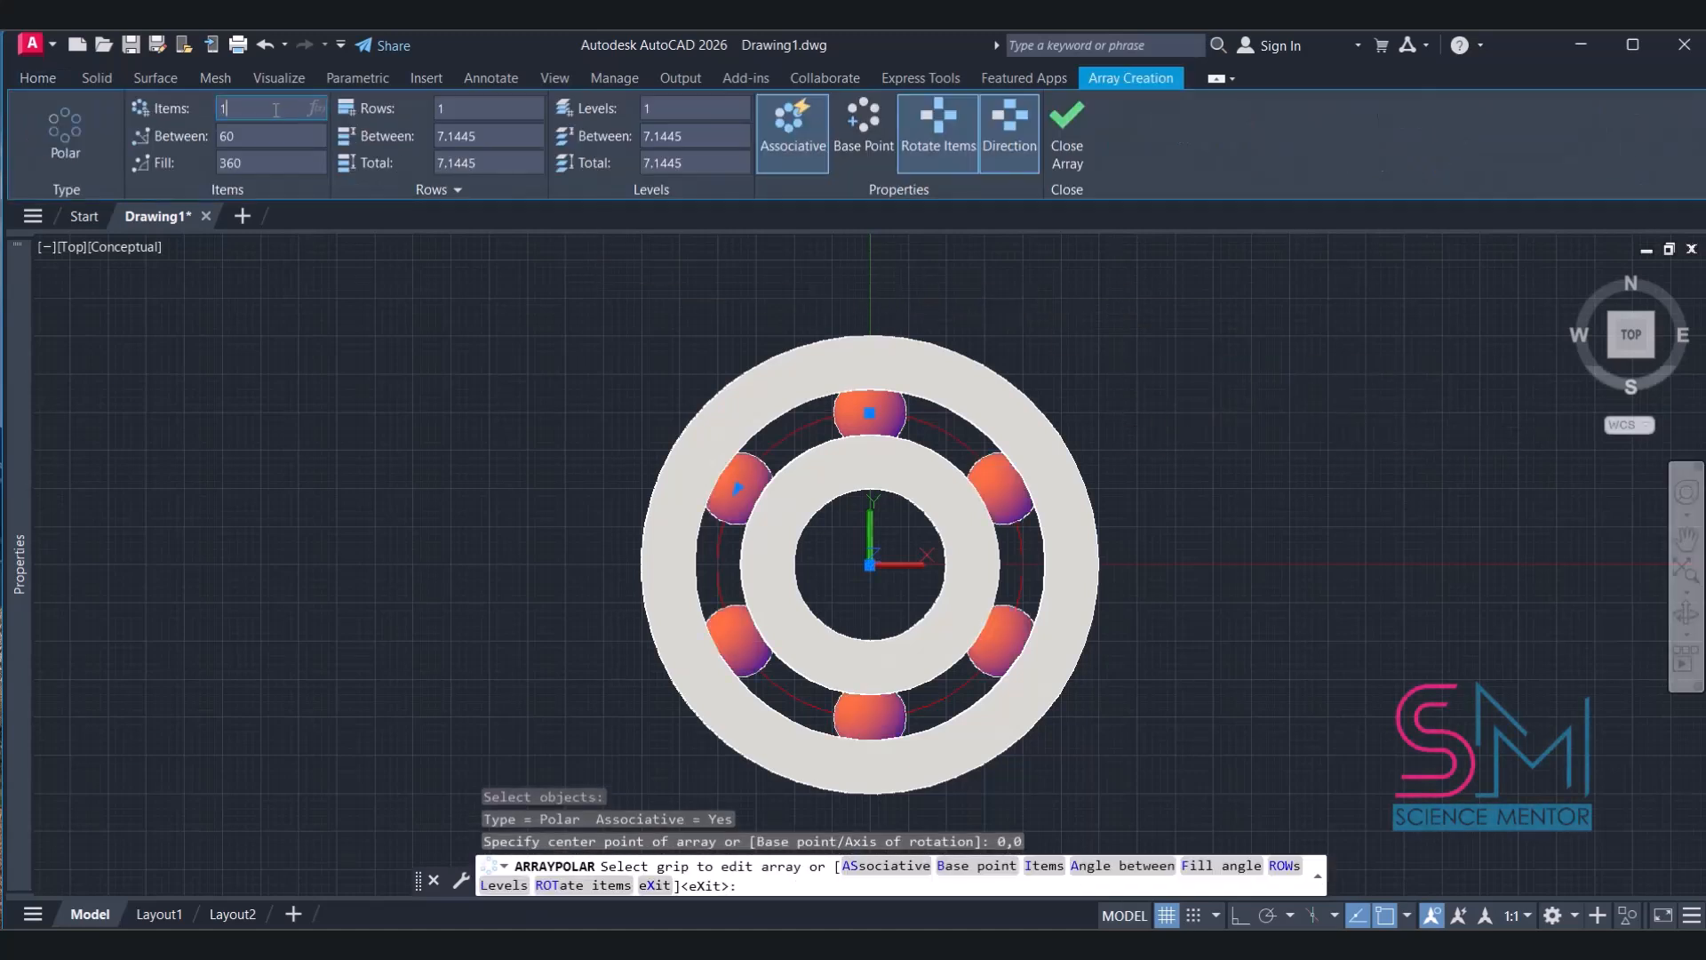
key(Return)
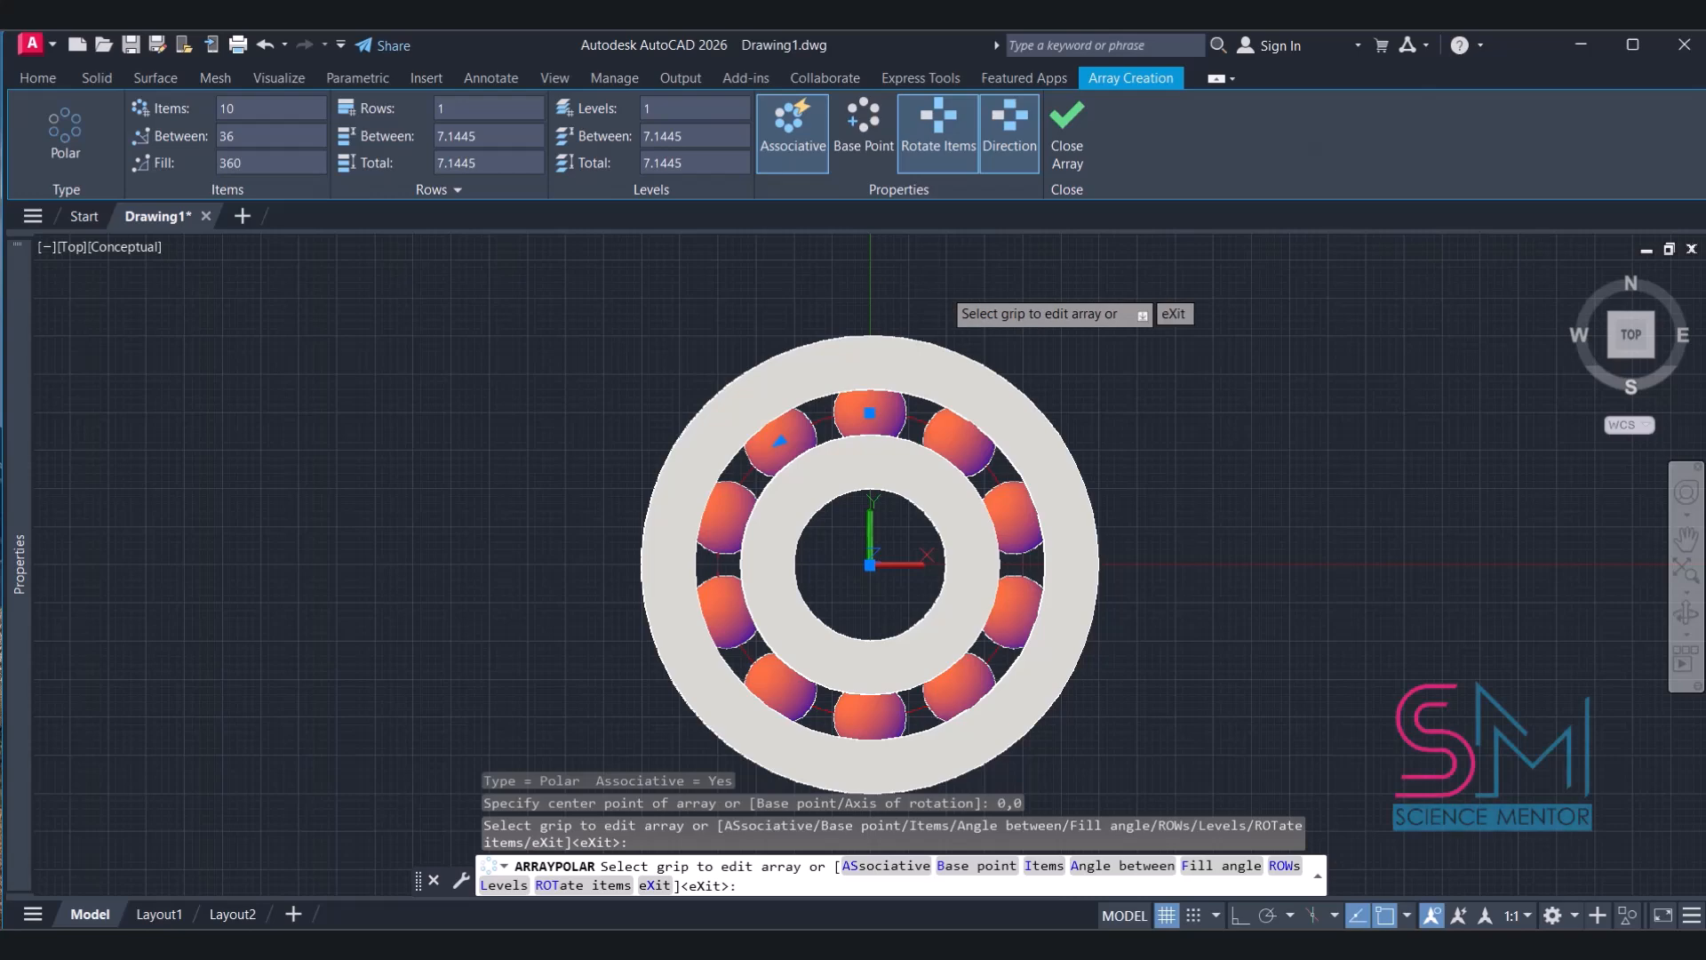
key(Escape)
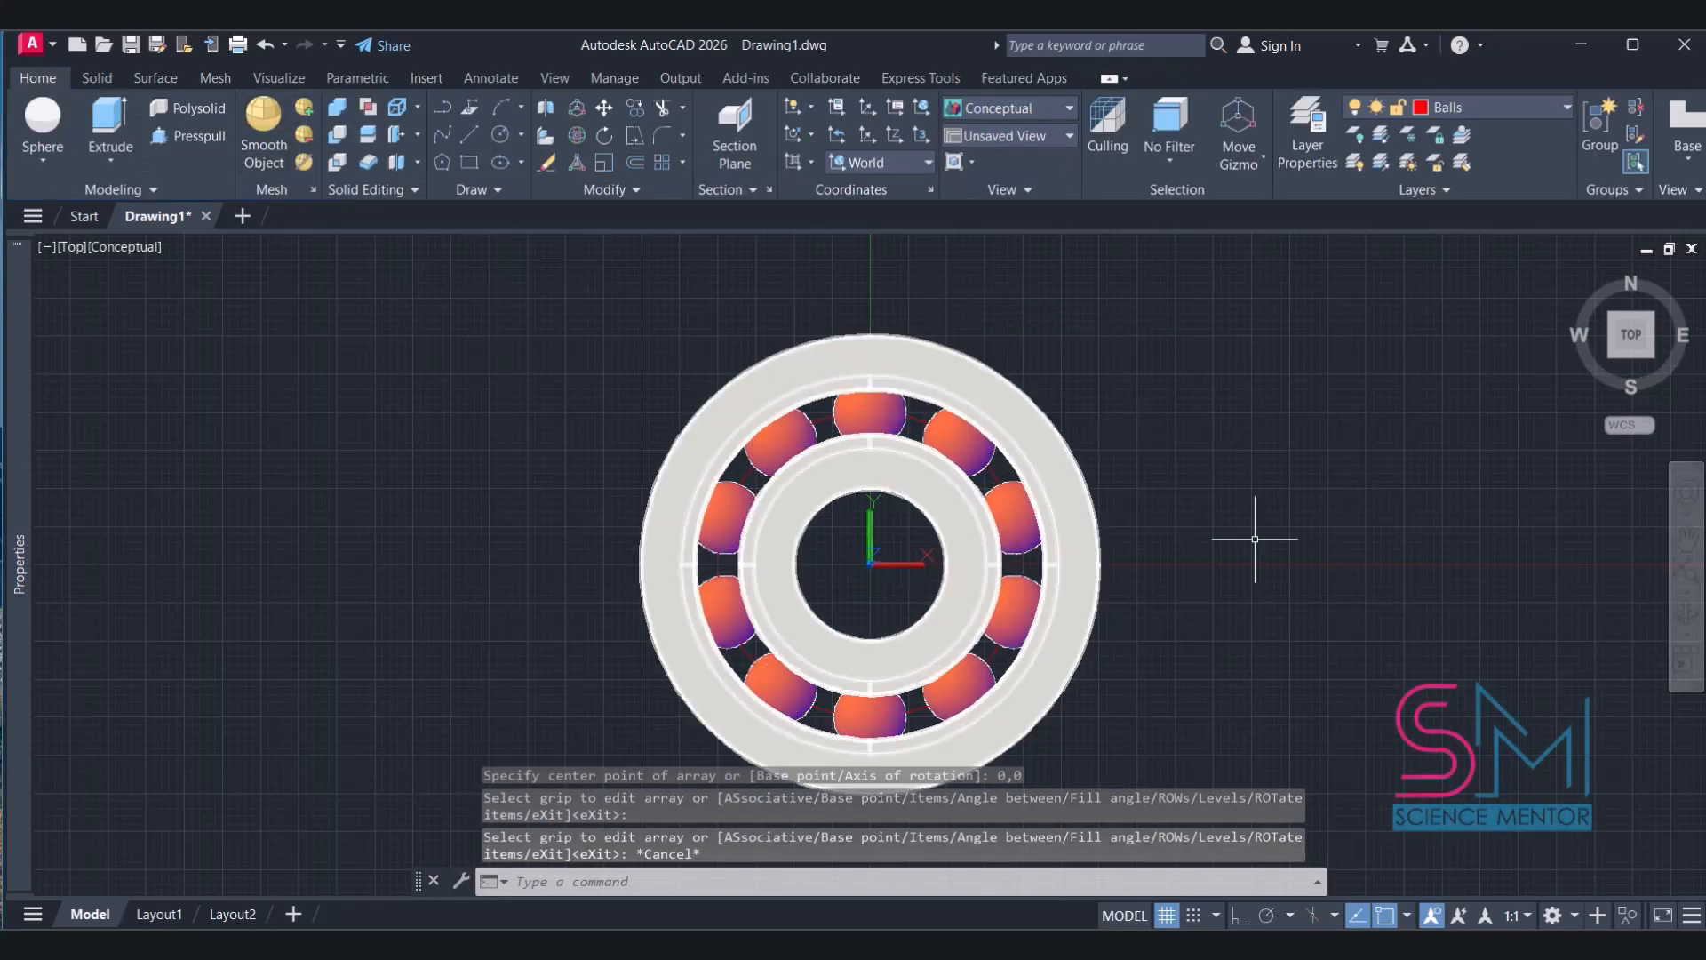
click(1655, 365)
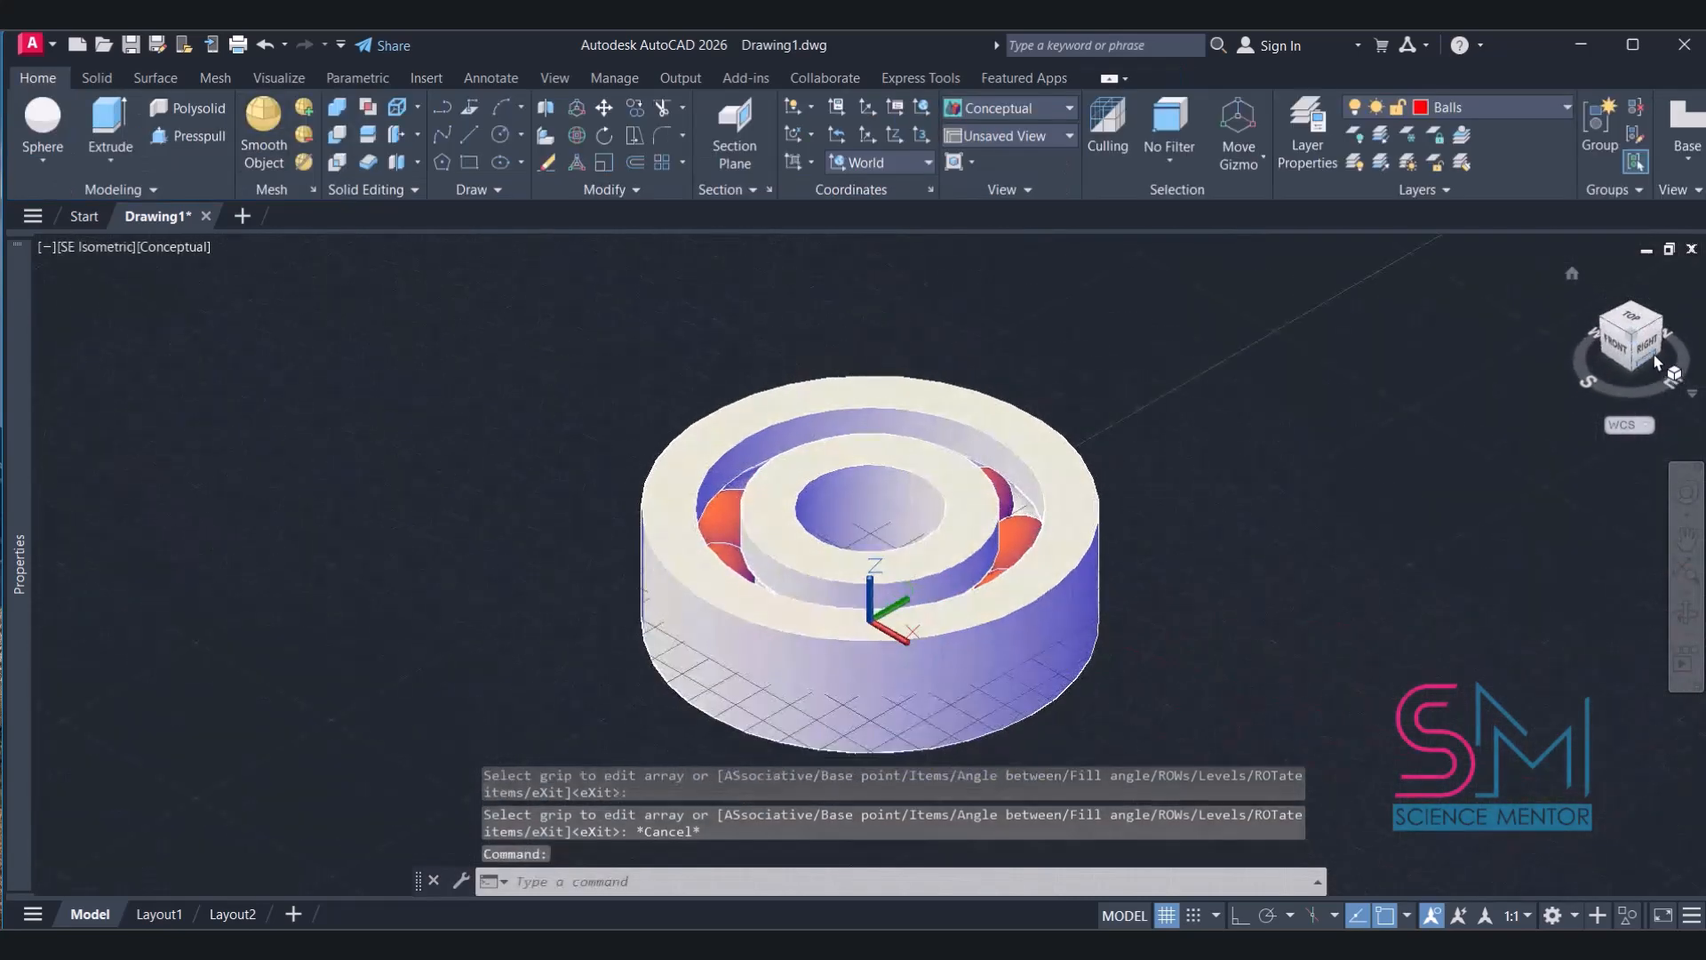
click(1632, 322)
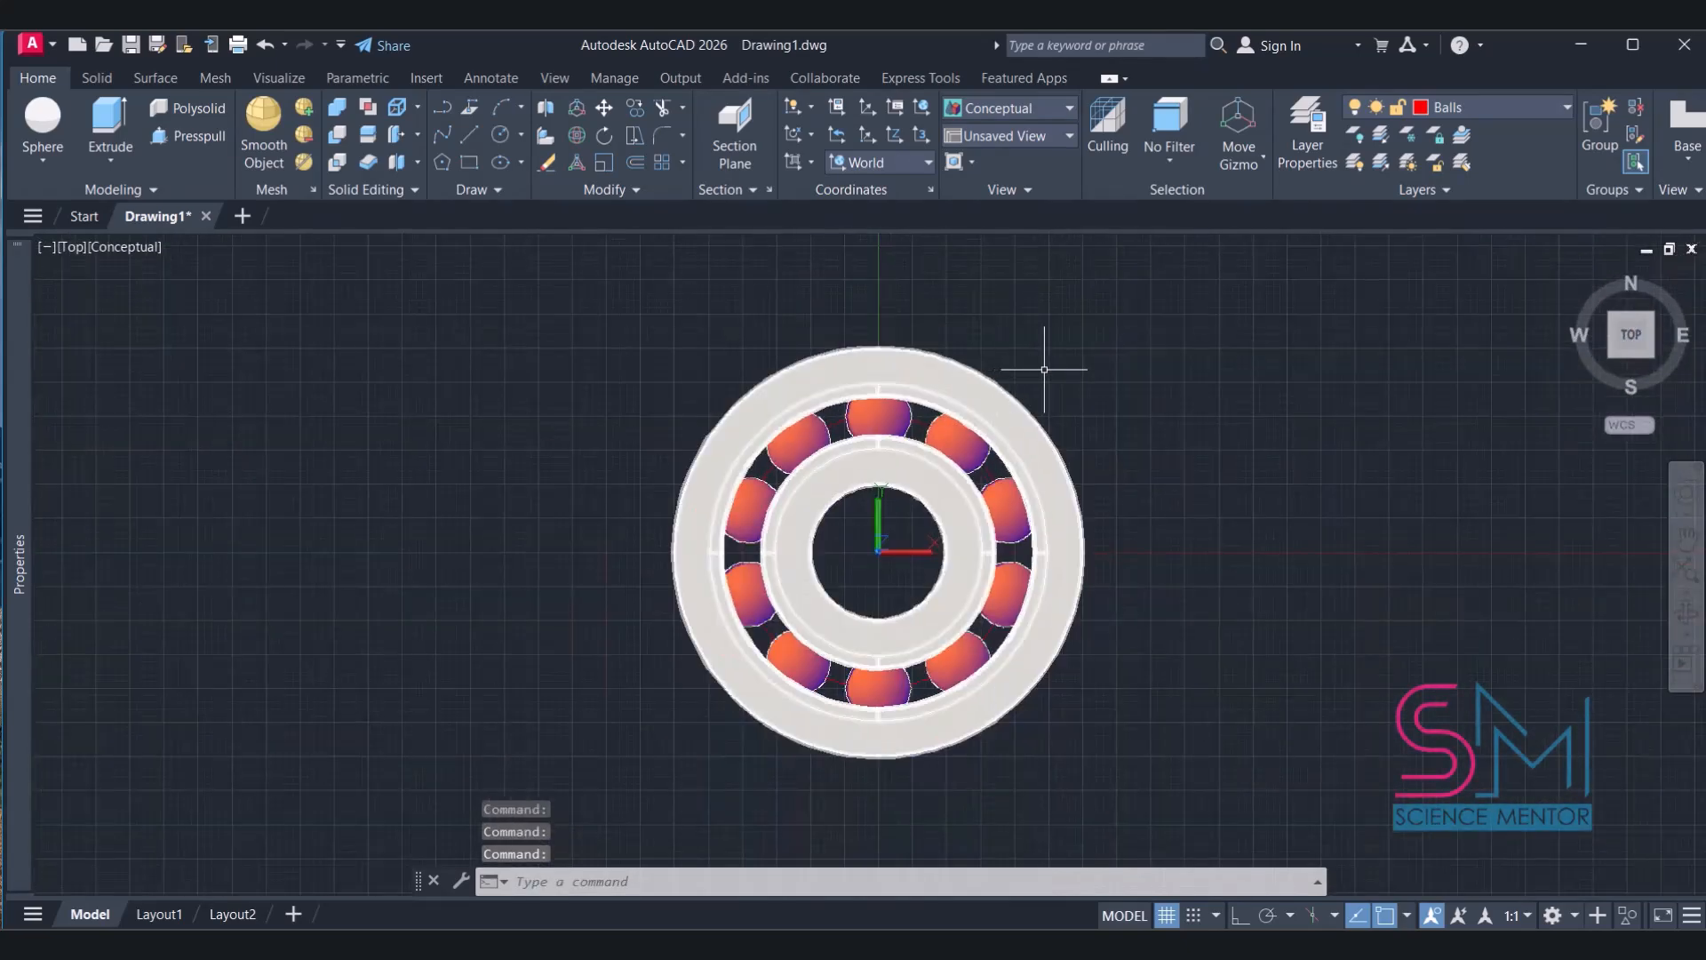
click(97, 78)
click(809, 119)
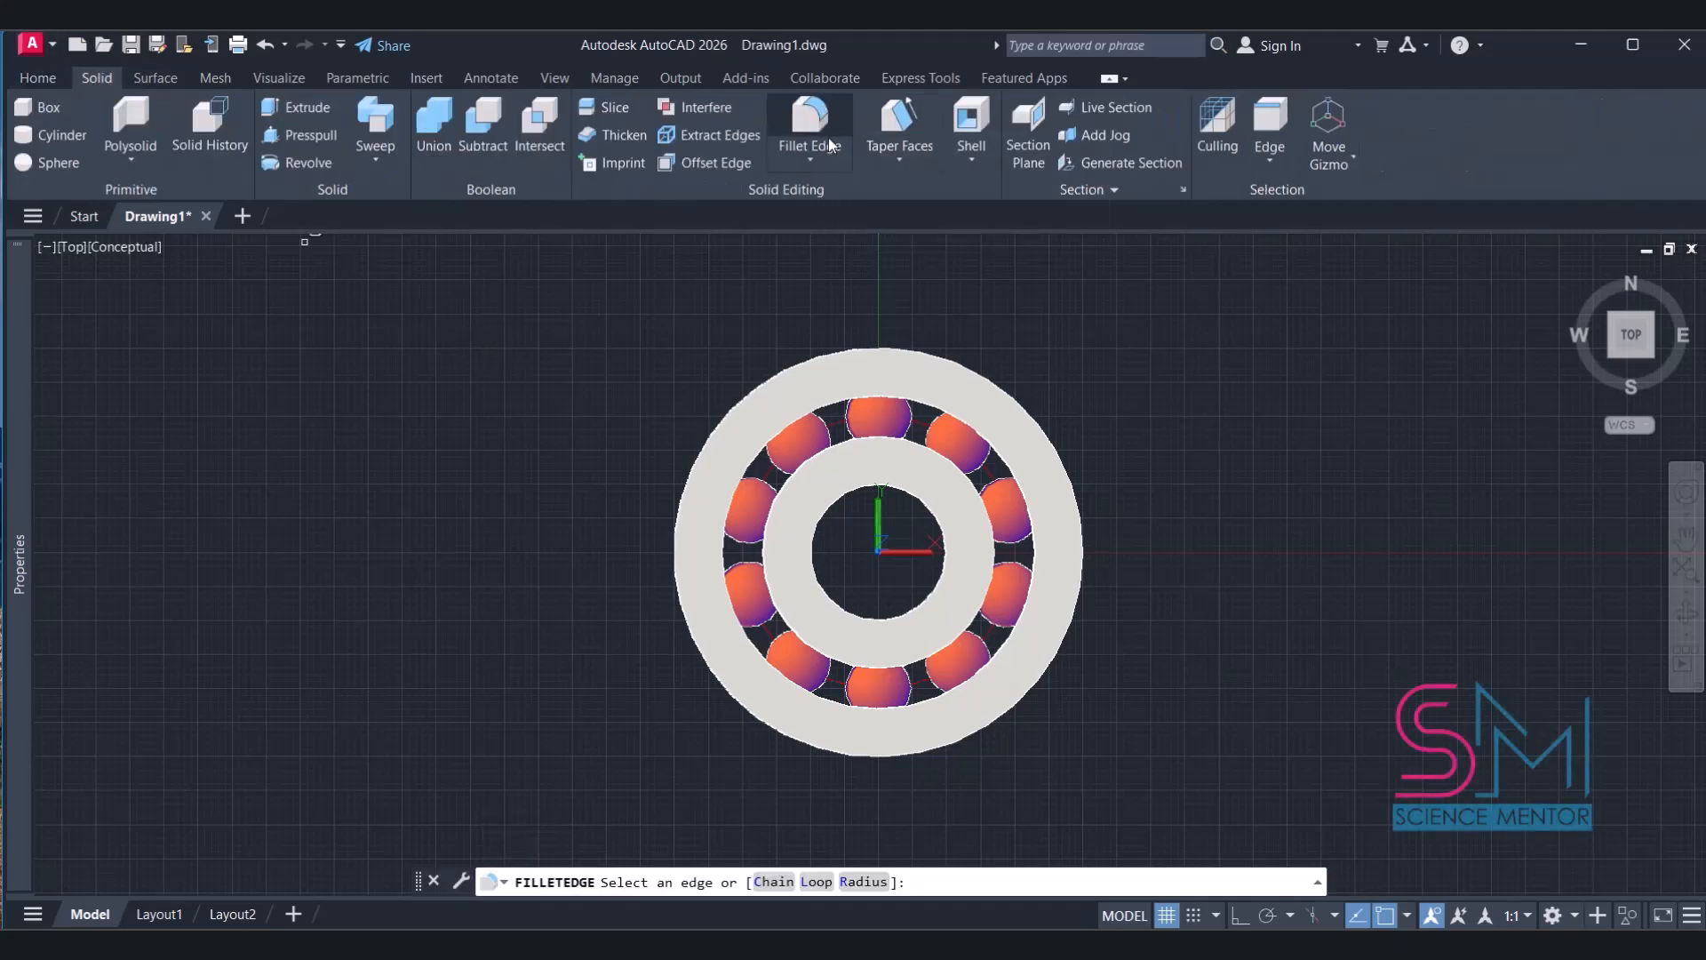
click(1009, 393)
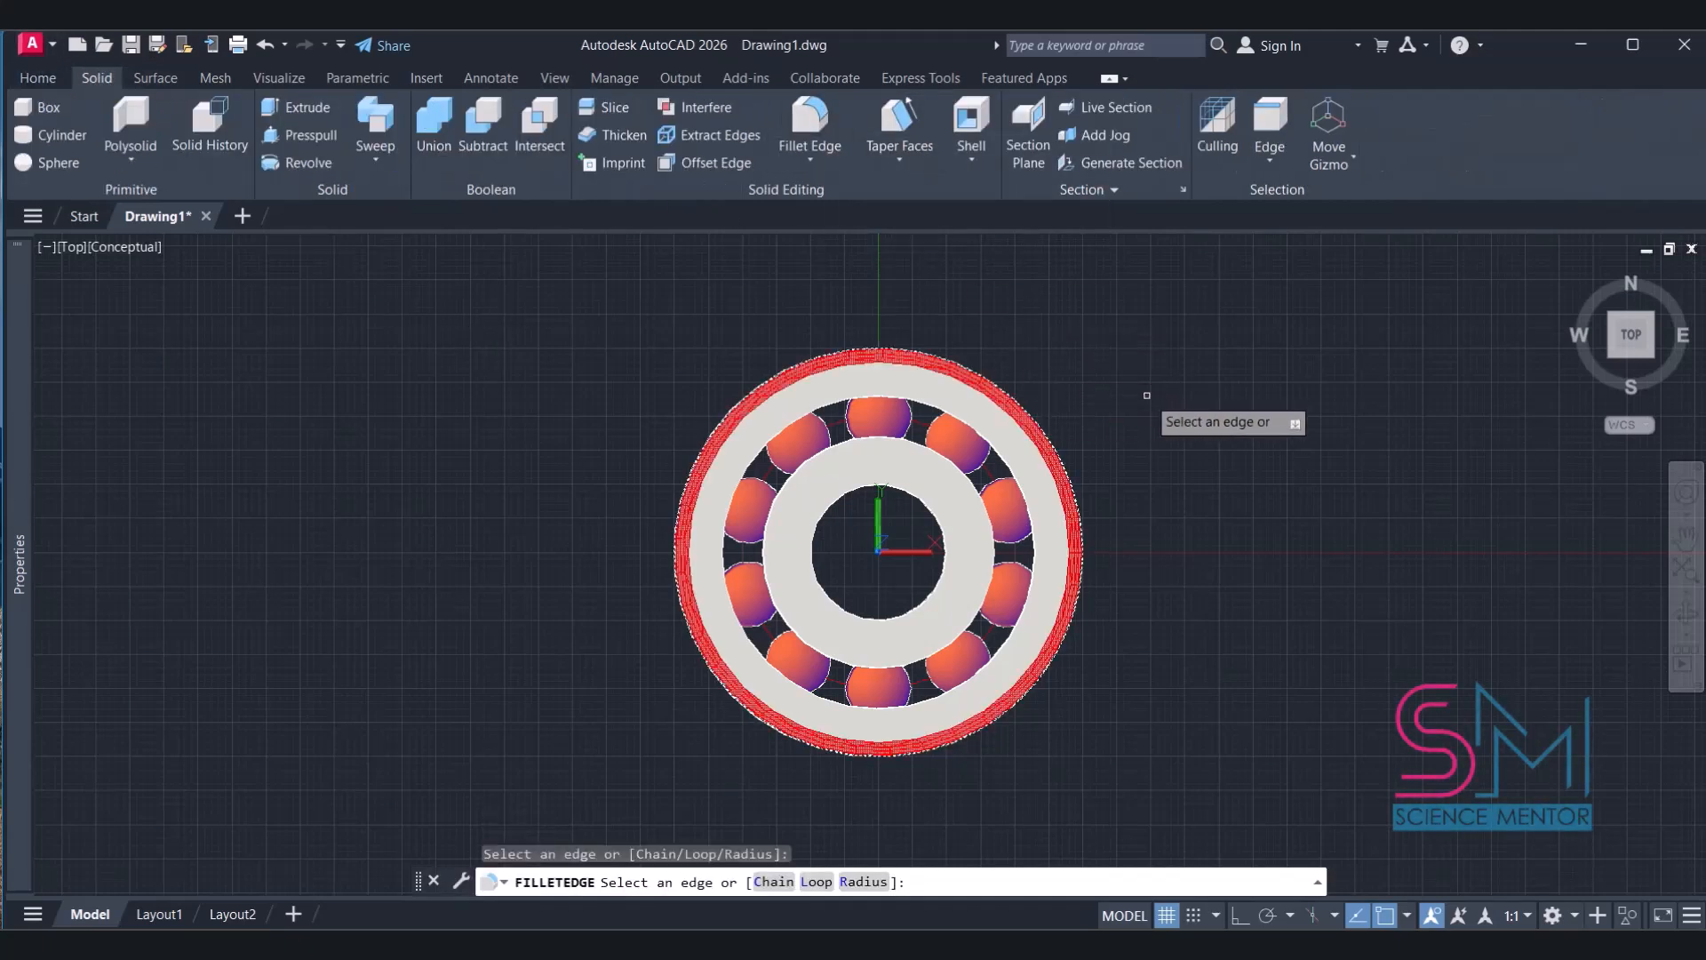
key(Escape)
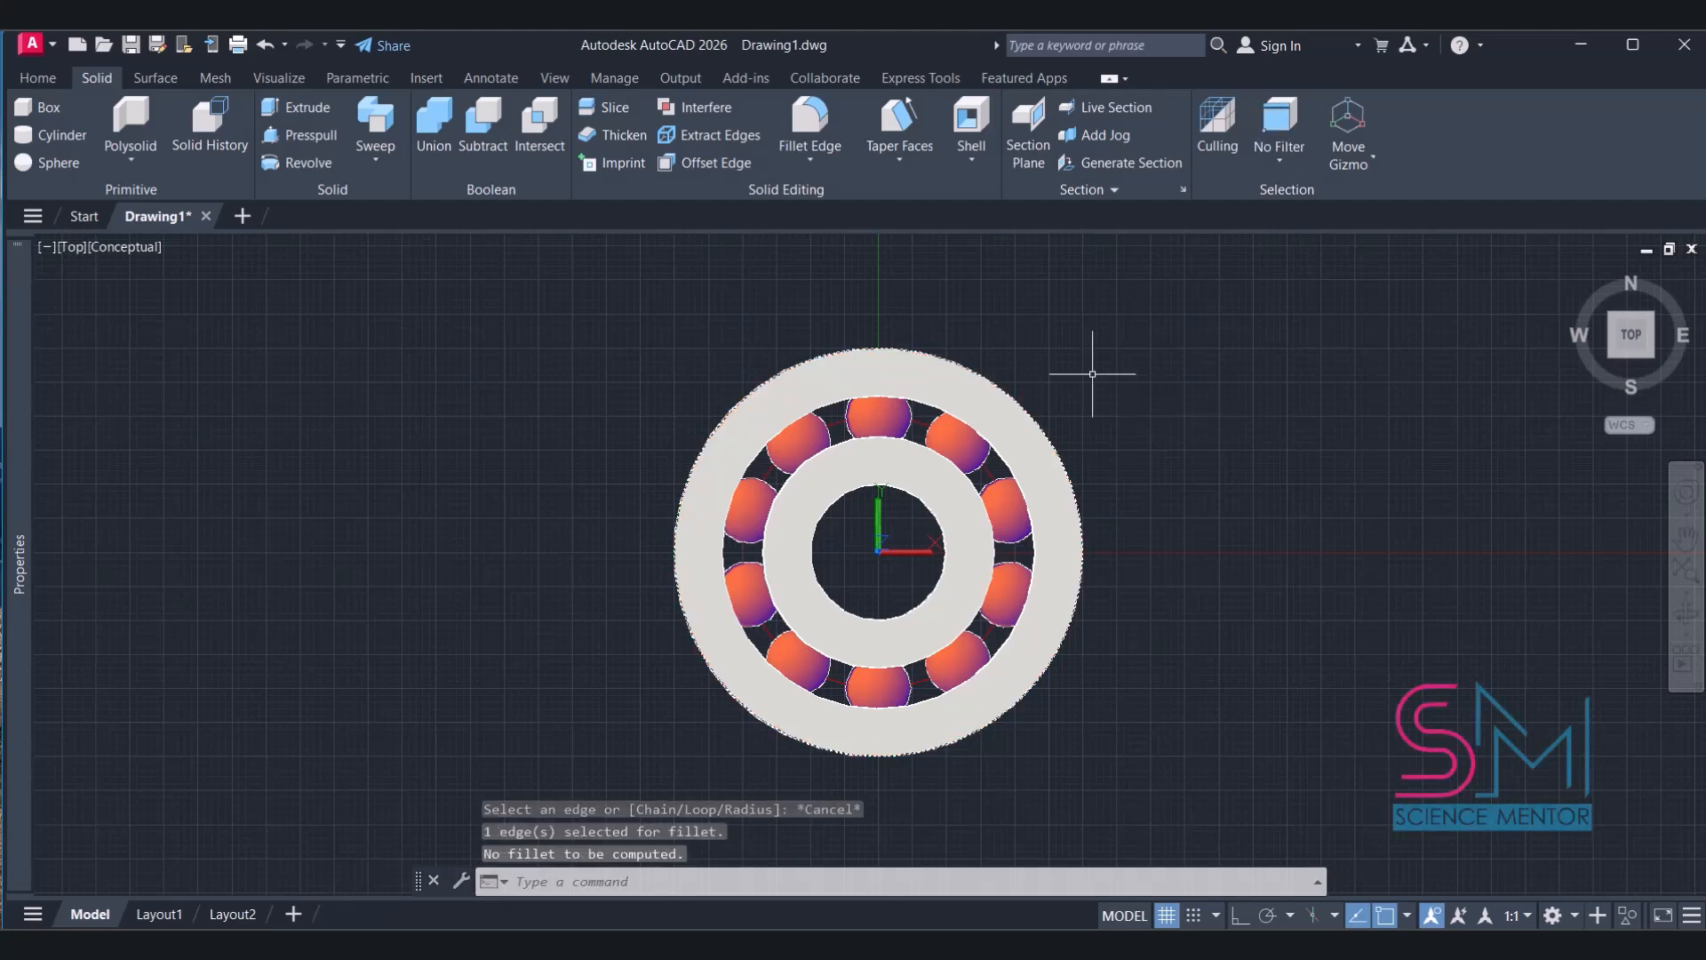
Change the current layer from Balls to the first layer in the layer list
click(57, 82)
click(1449, 112)
click(1438, 137)
Fillet the upper outside edge of the outer ring with a radius of 0.3
click(97, 78)
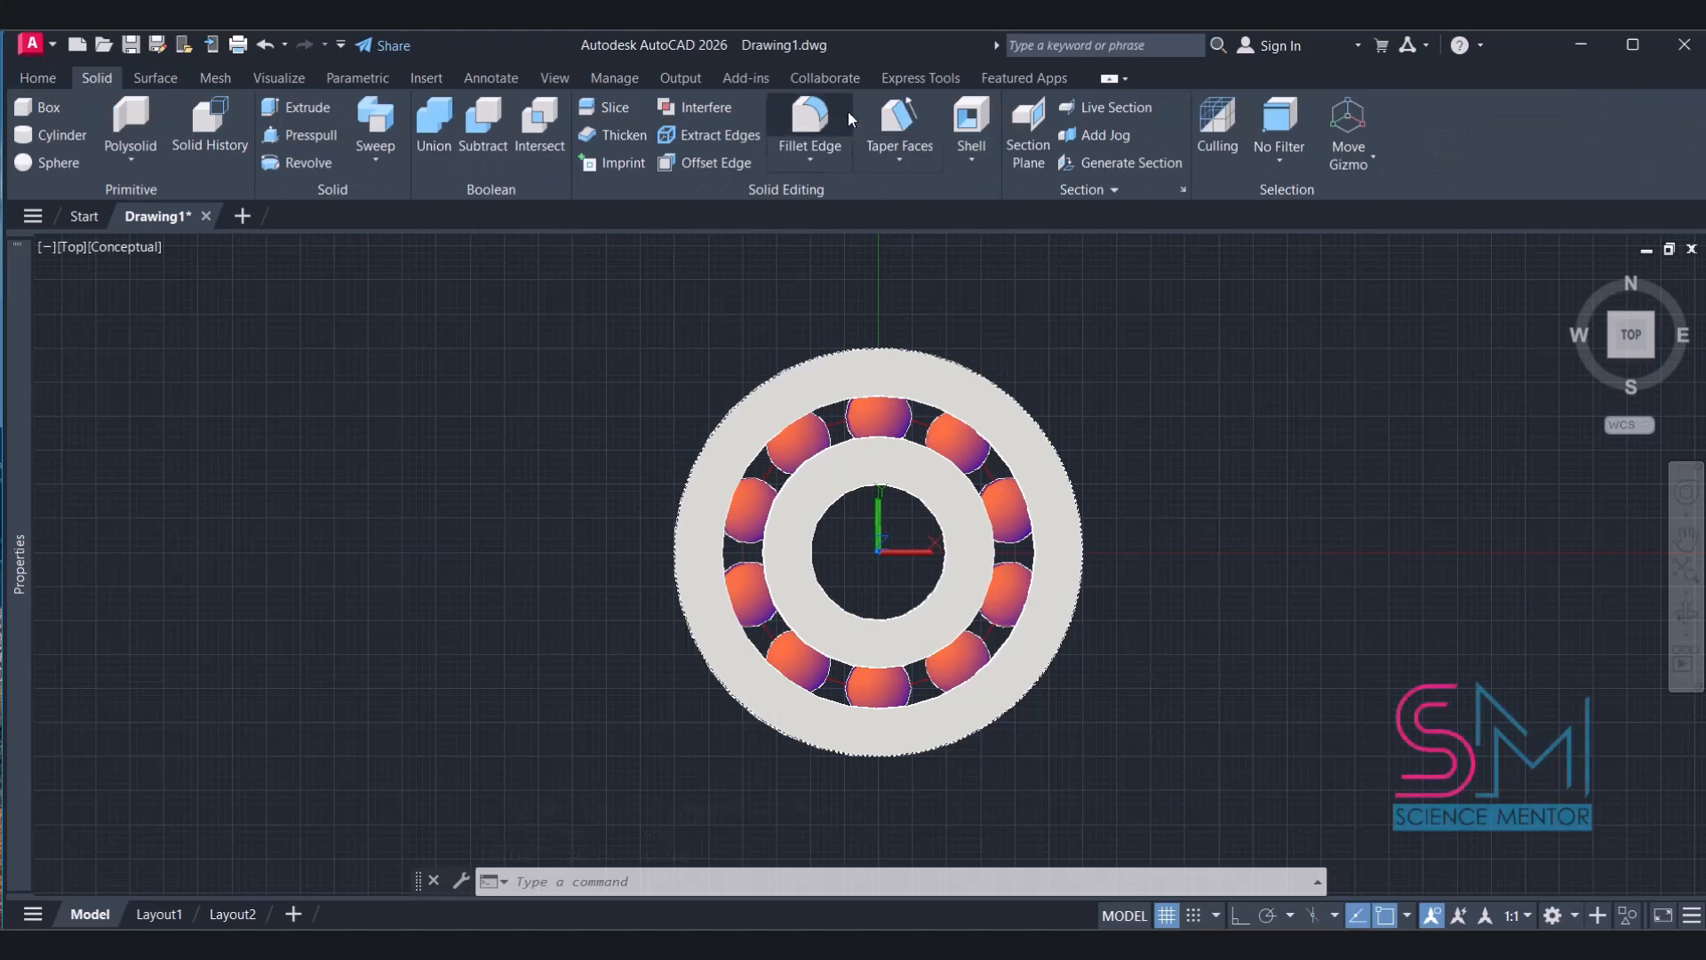
click(809, 124)
click(978, 373)
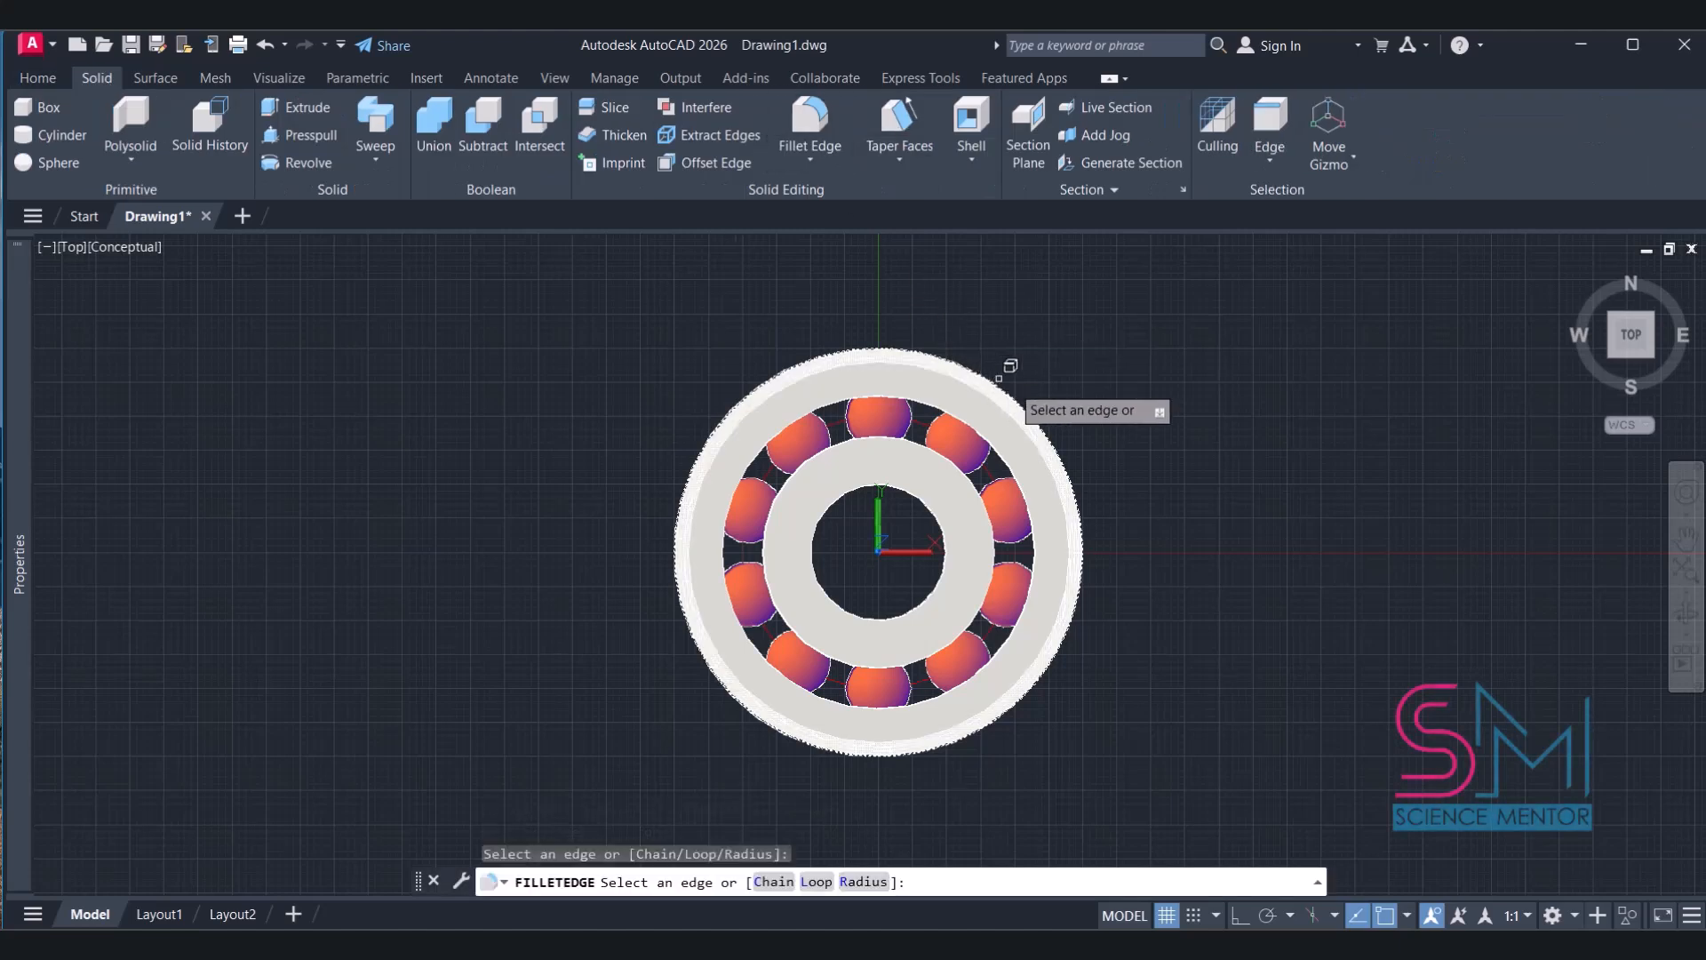
text(r)
key(Return)
text(0)
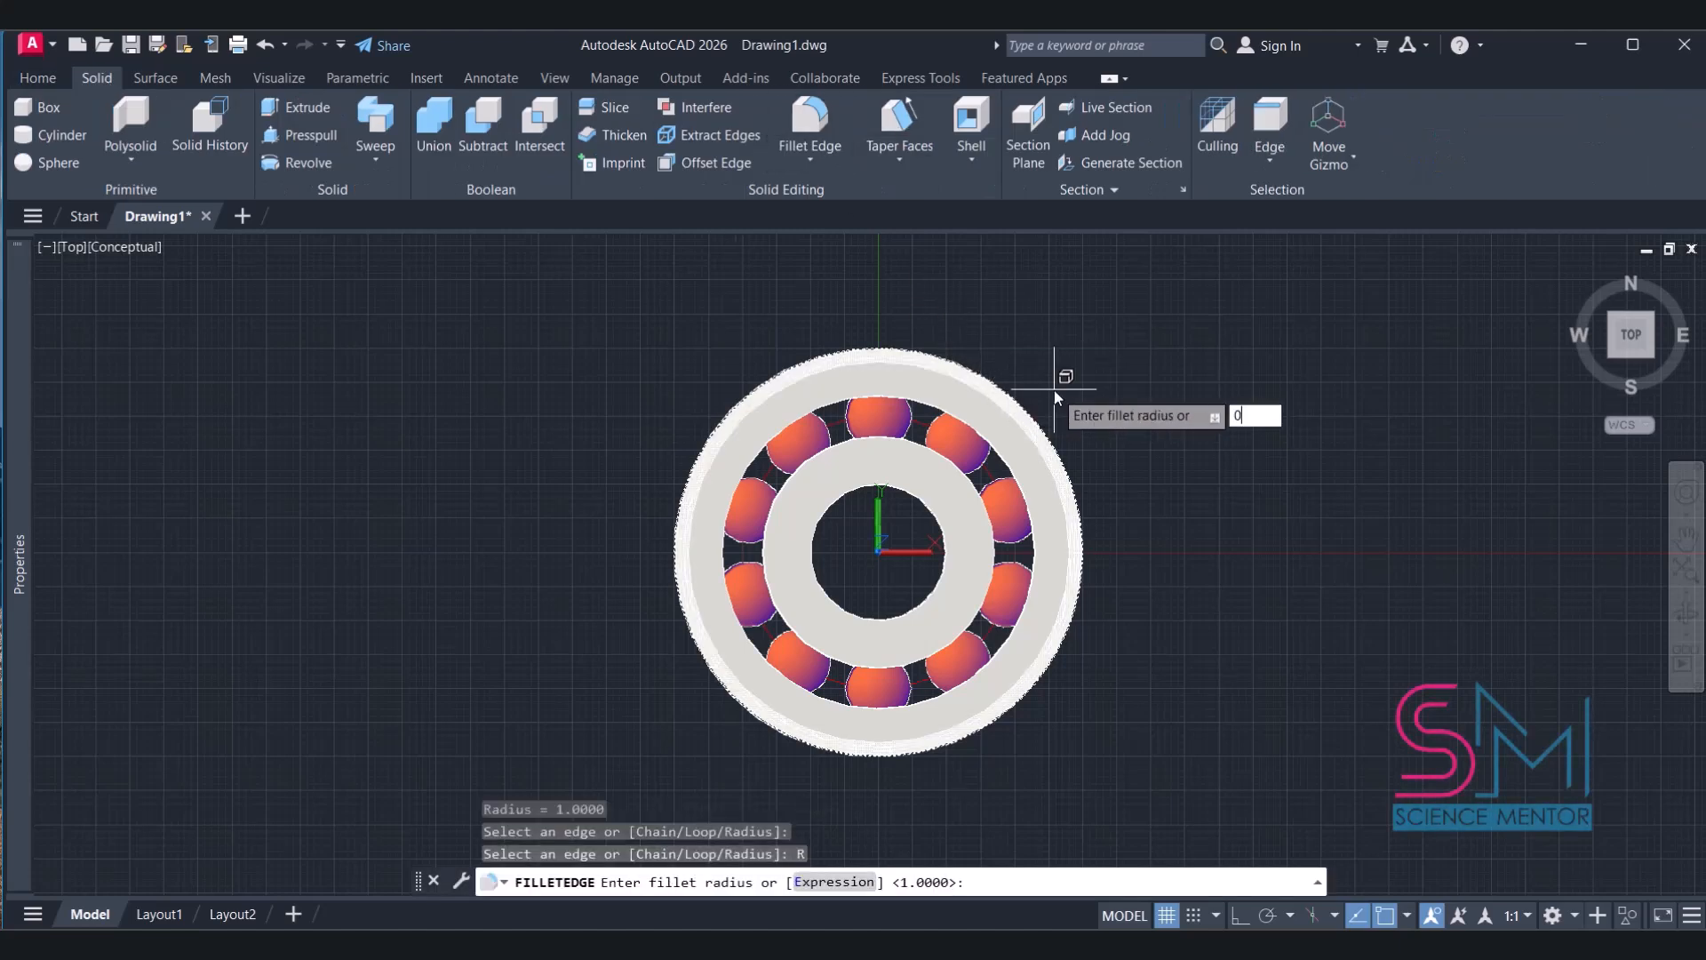
text(.3)
key(Return)
key(Return)
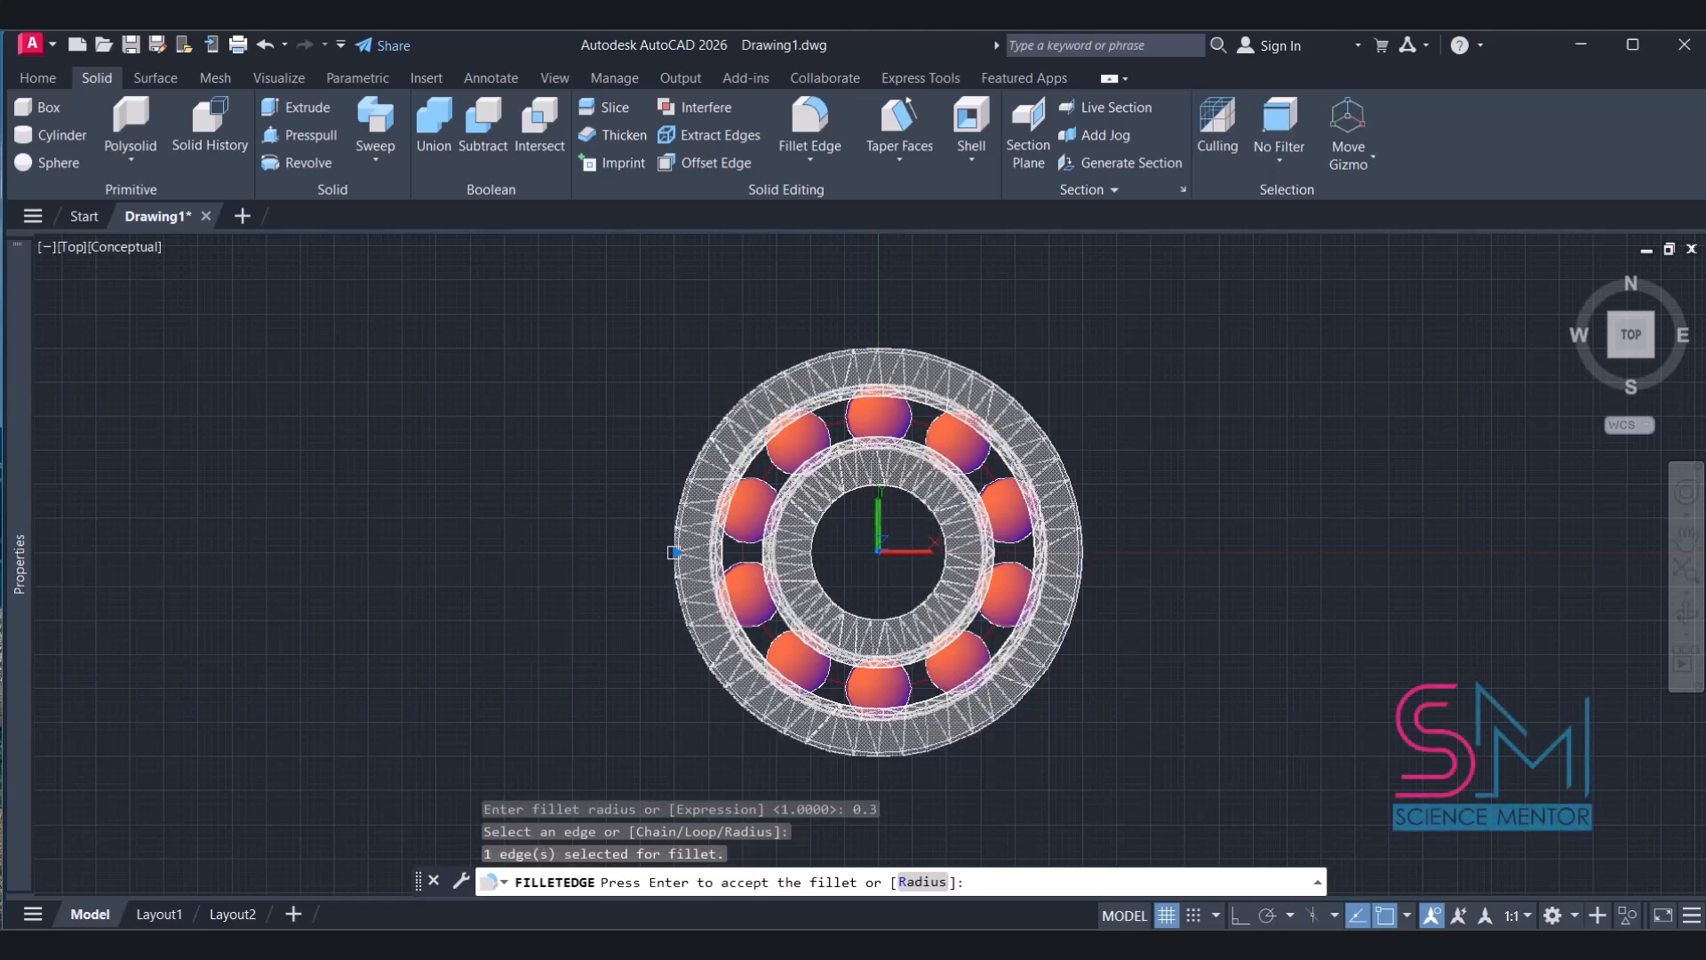
key(Return)
Fillet the upper edge of the inner ring's bore, keeping the same fillet radius
scroll(1053, 390, up, 5)
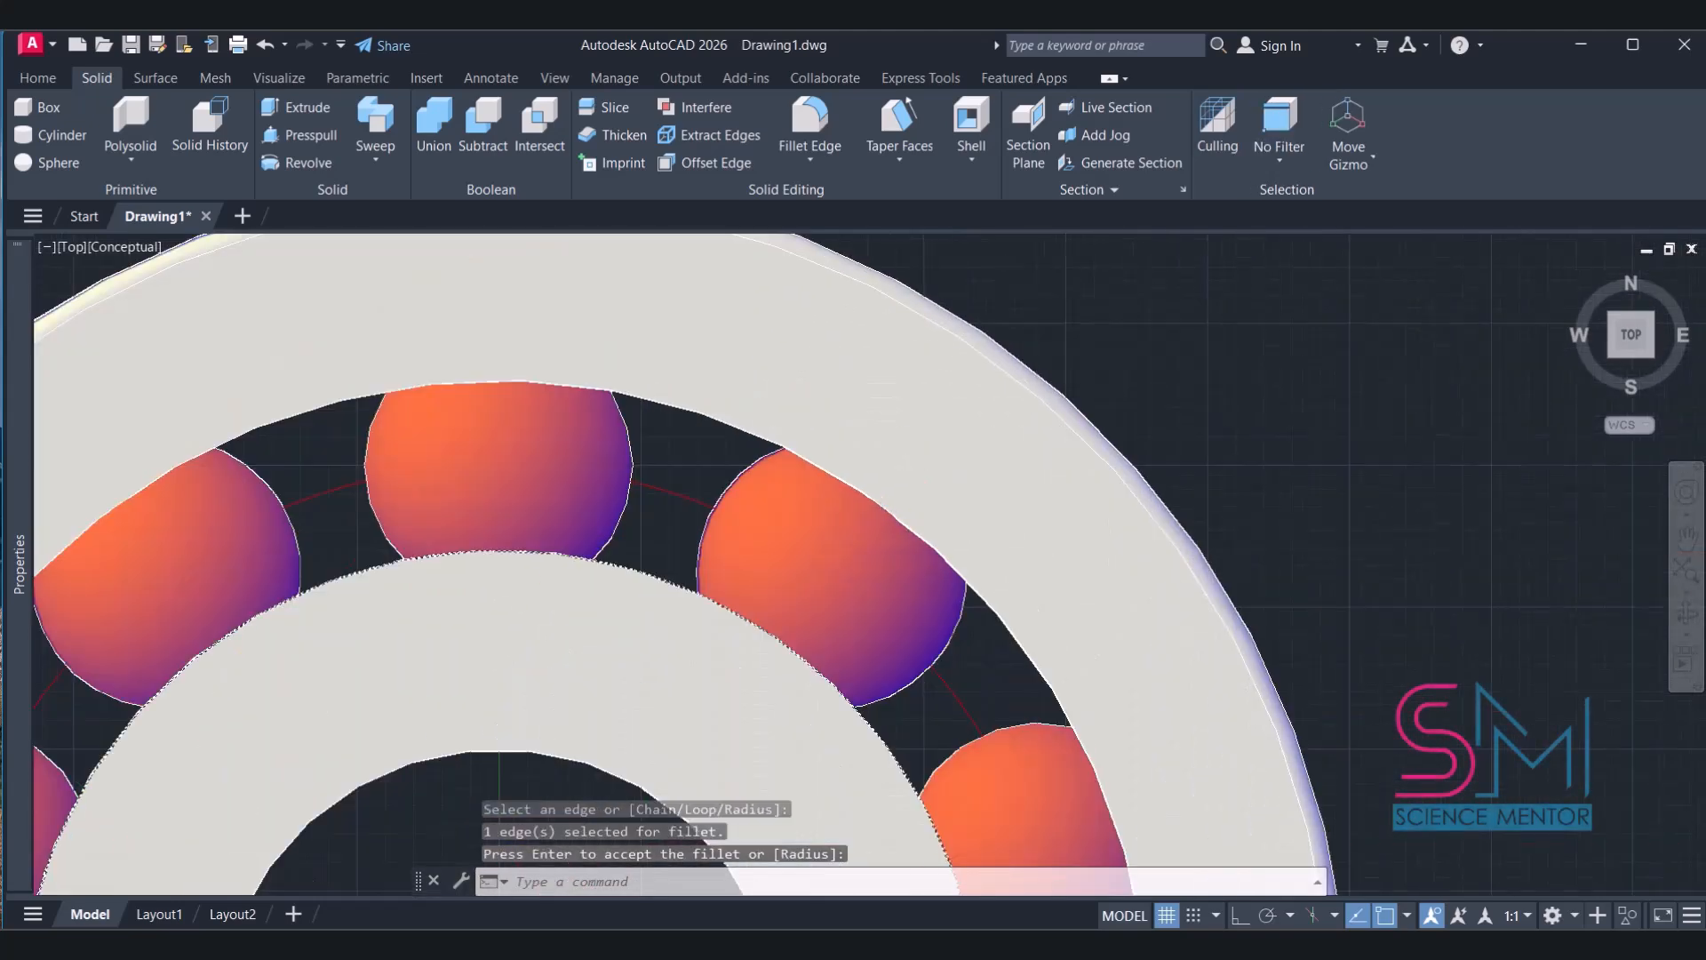
scroll(1053, 390, down, 1)
click(823, 120)
scroll(838, 307, down, 7)
scroll(813, 417, up, 8)
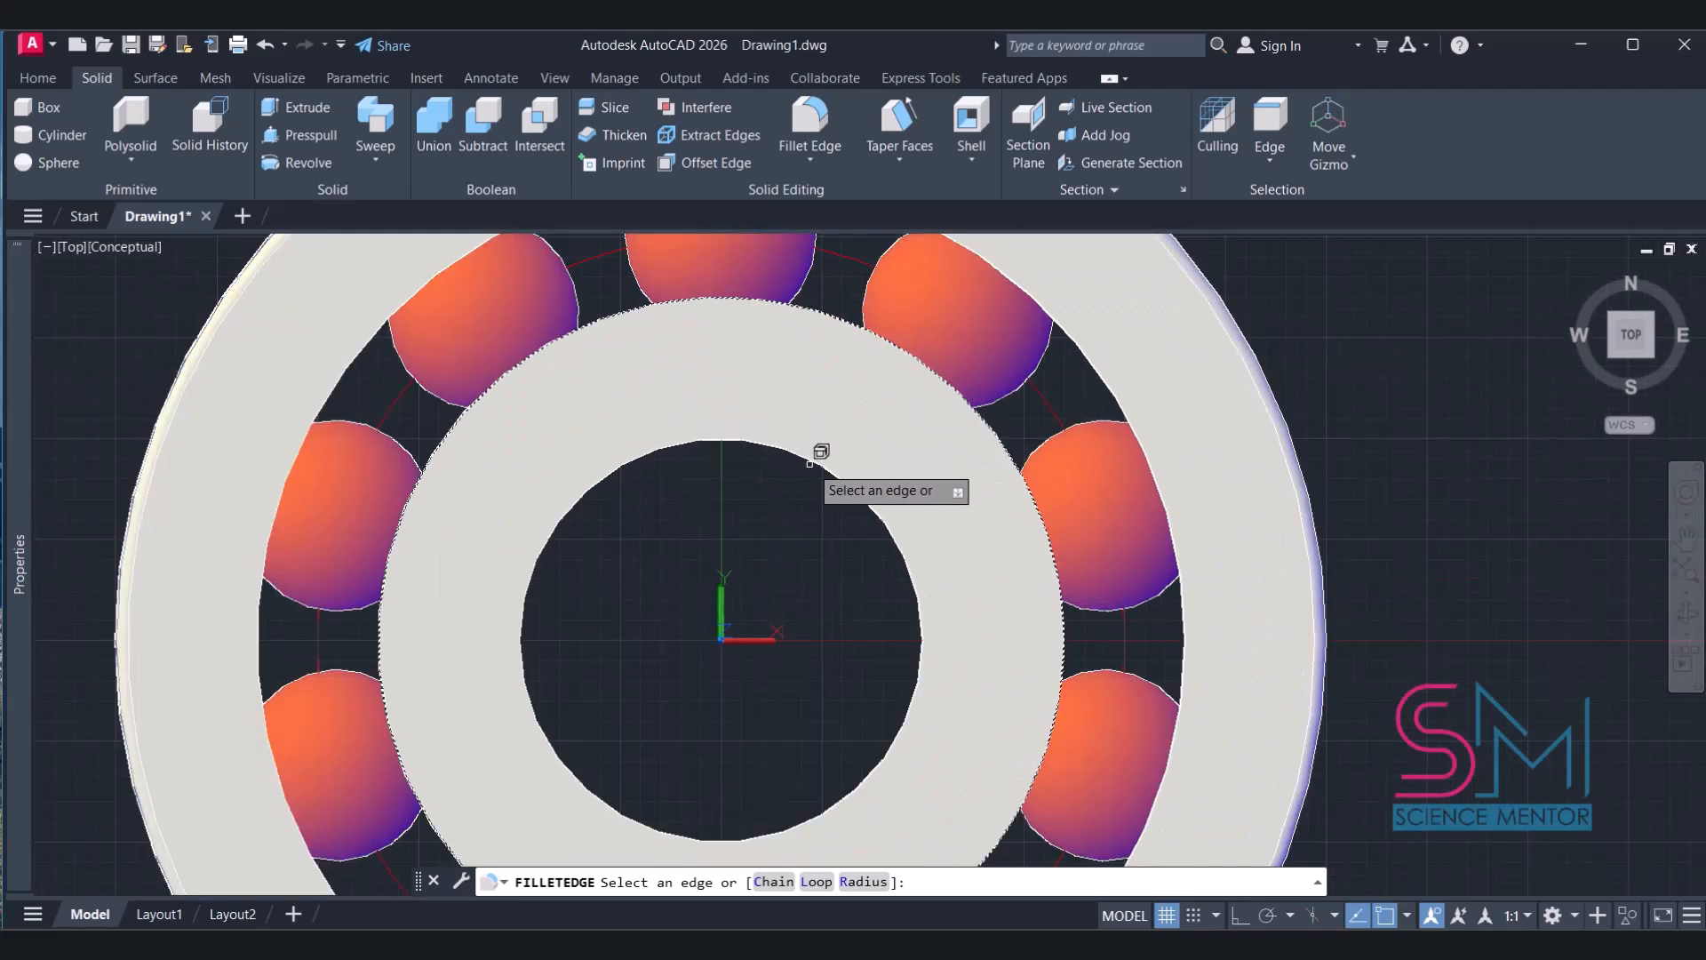
click(819, 461)
key(Return)
key(Return)
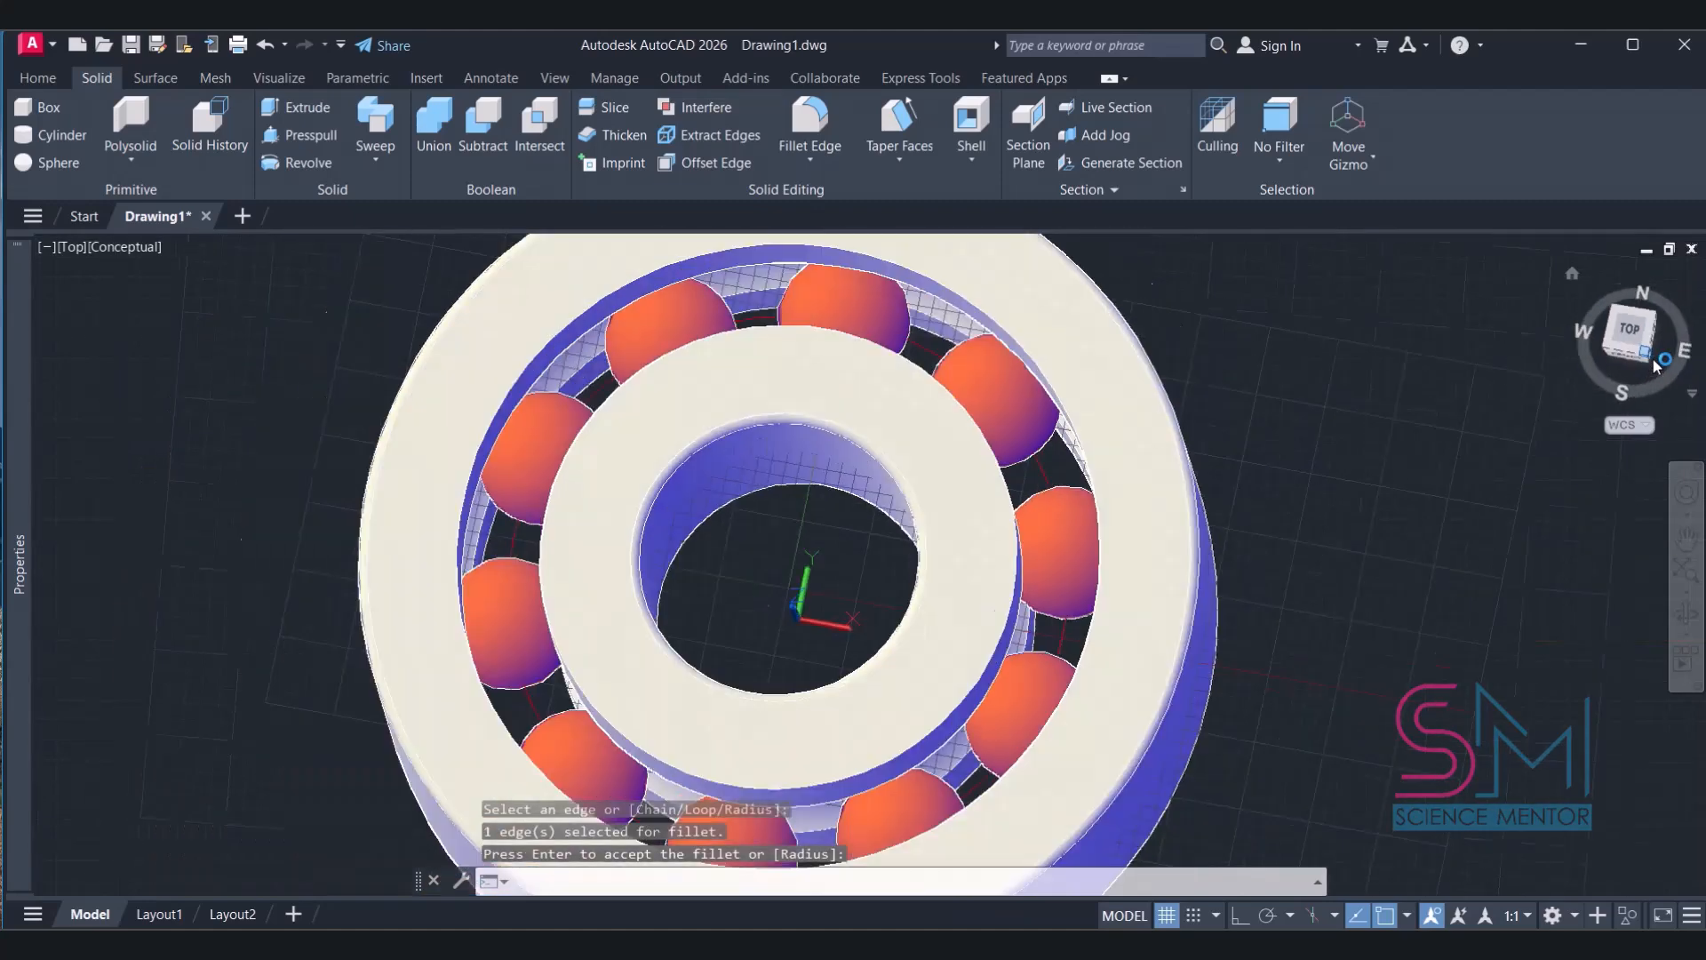
On the bearing's underside, fillet the outer ring's outside edge and the inner ring's bore edge together
click(1654, 363)
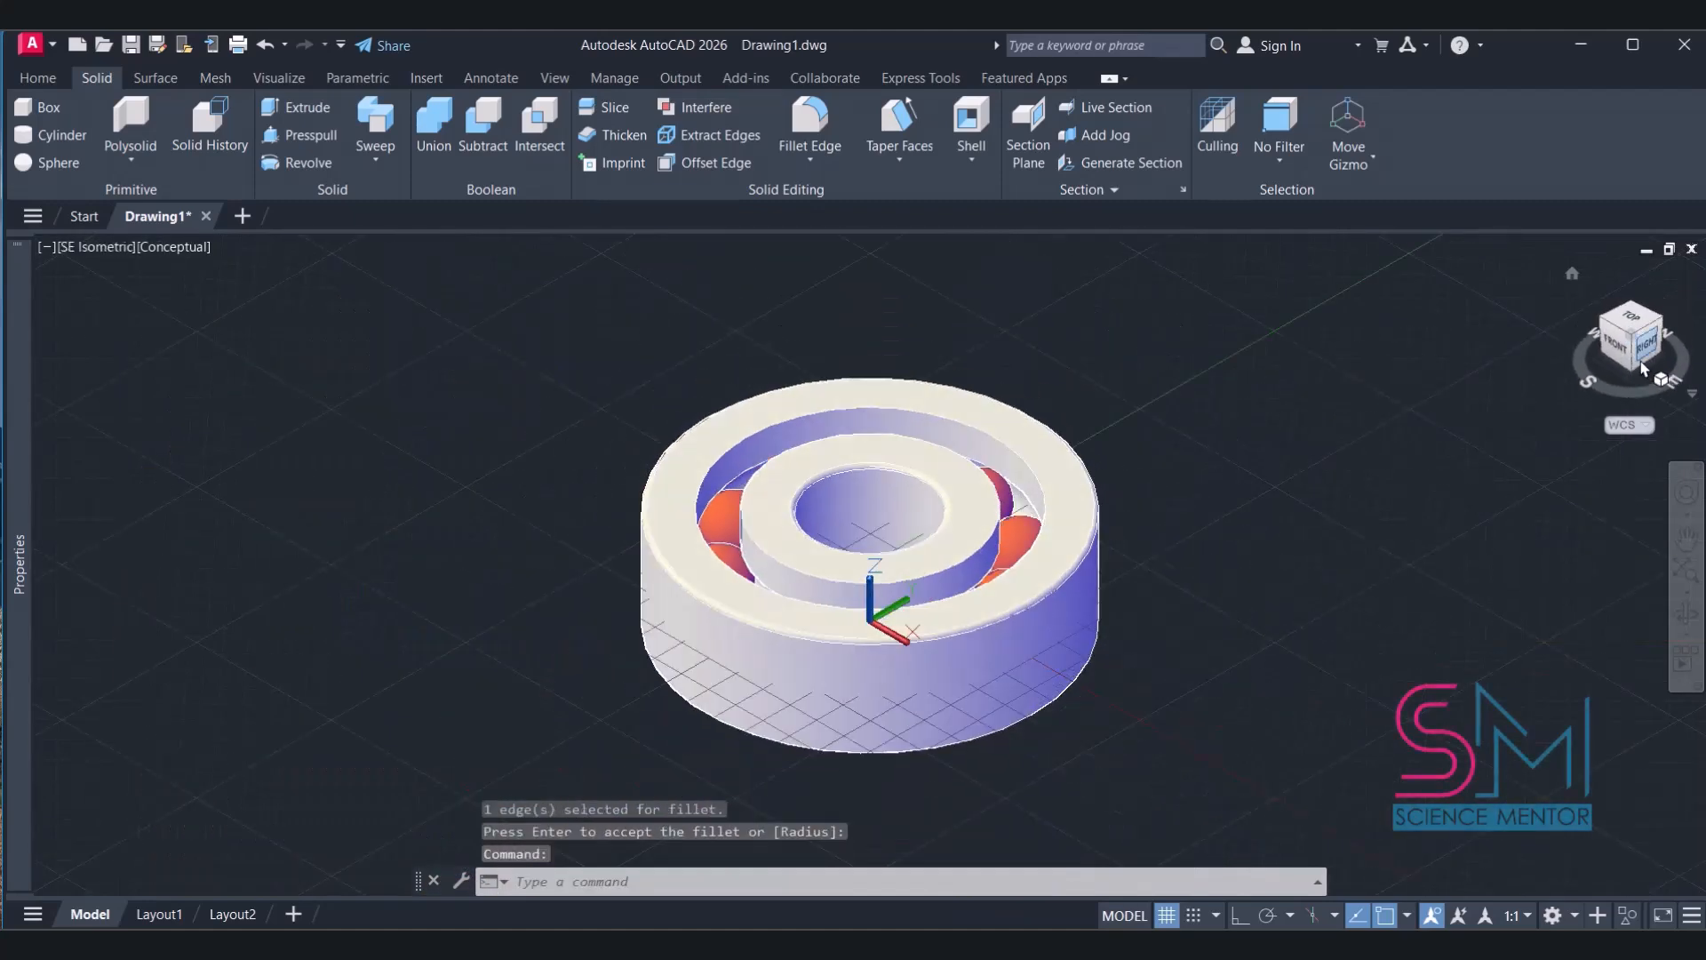
click(1653, 367)
scroll(1078, 456, up, 2)
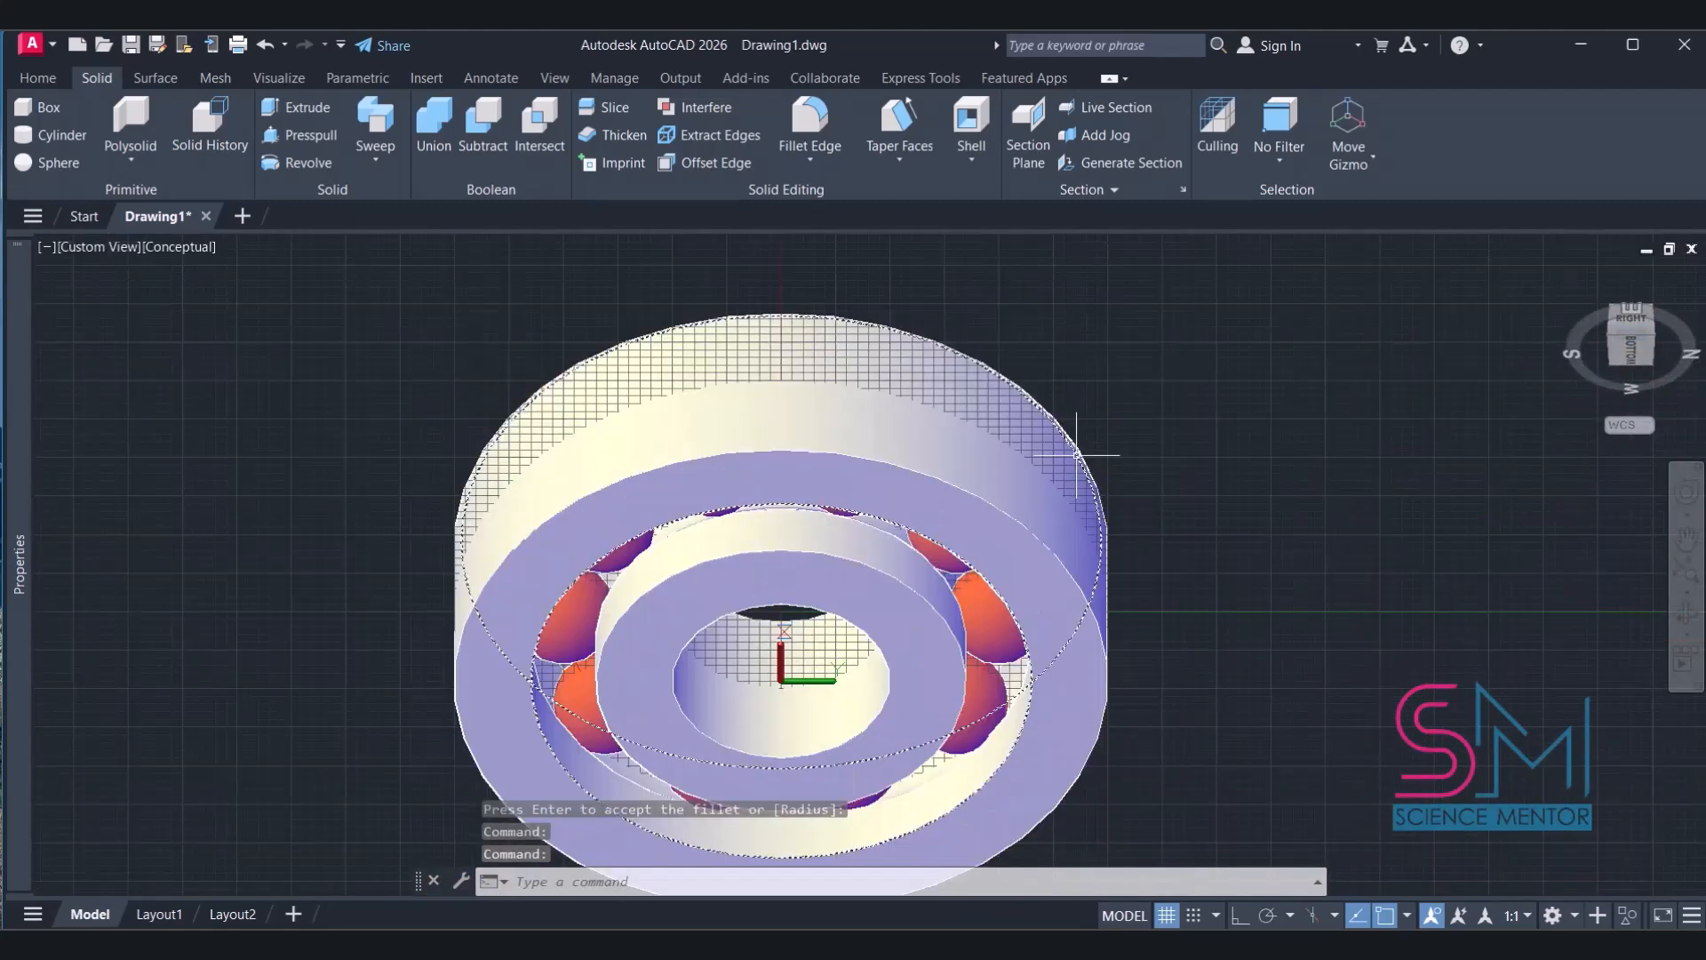
click(818, 135)
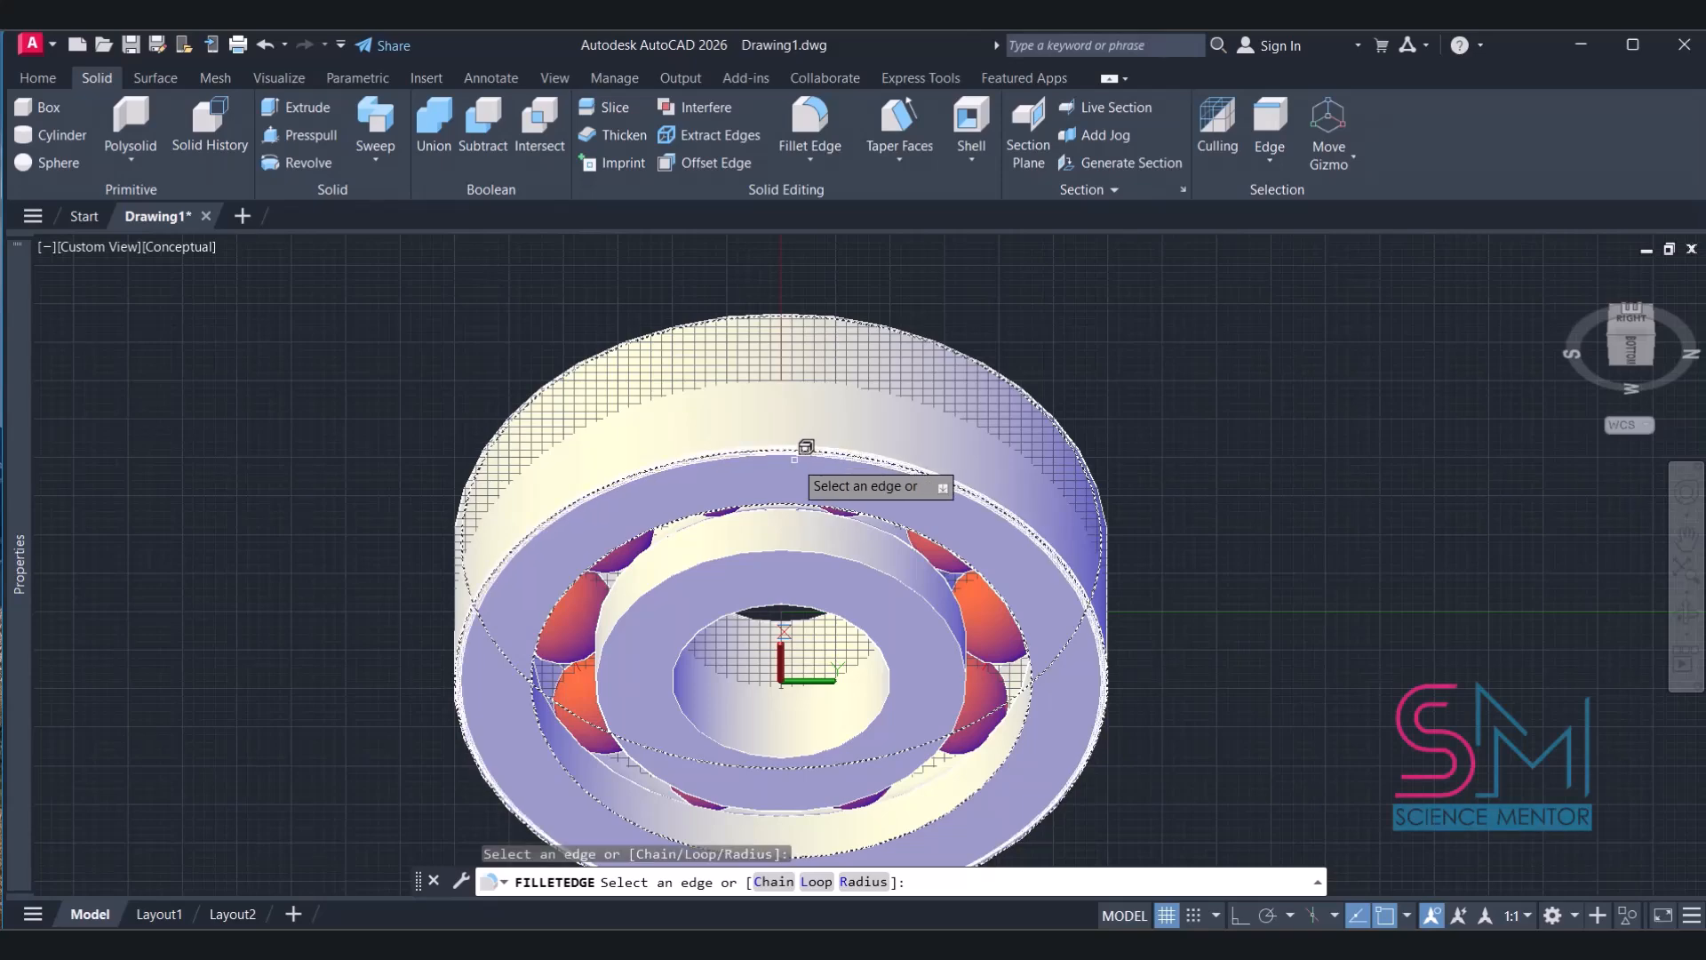
click(801, 607)
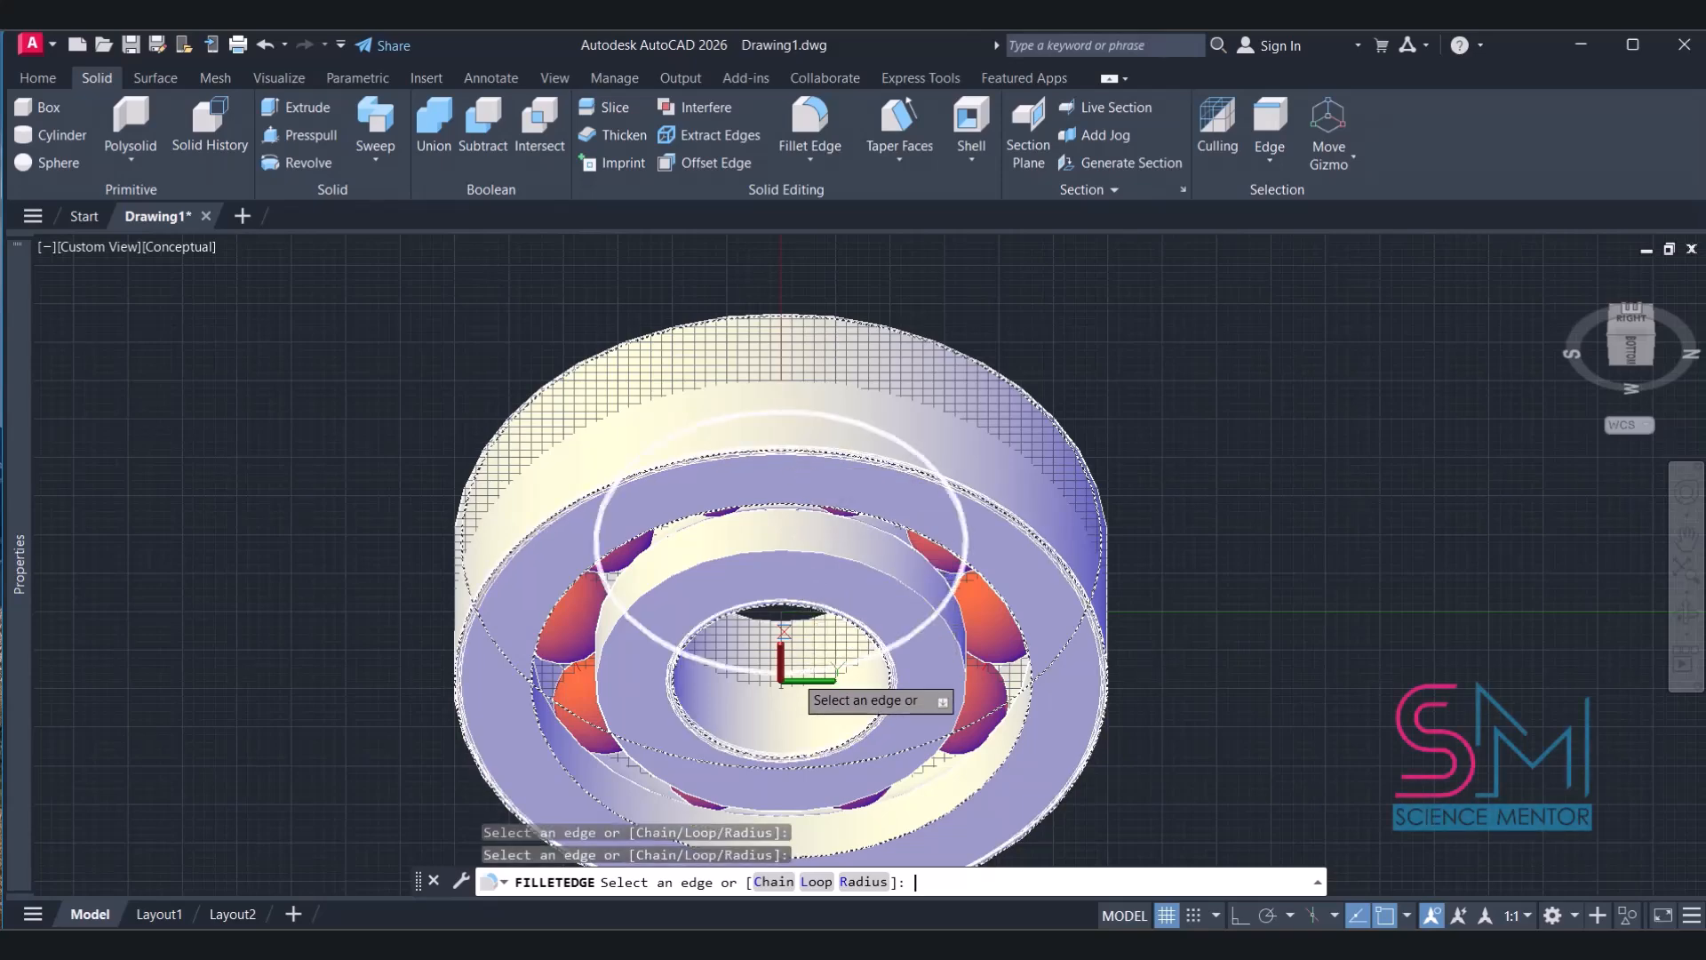
key(Return)
key(Return)
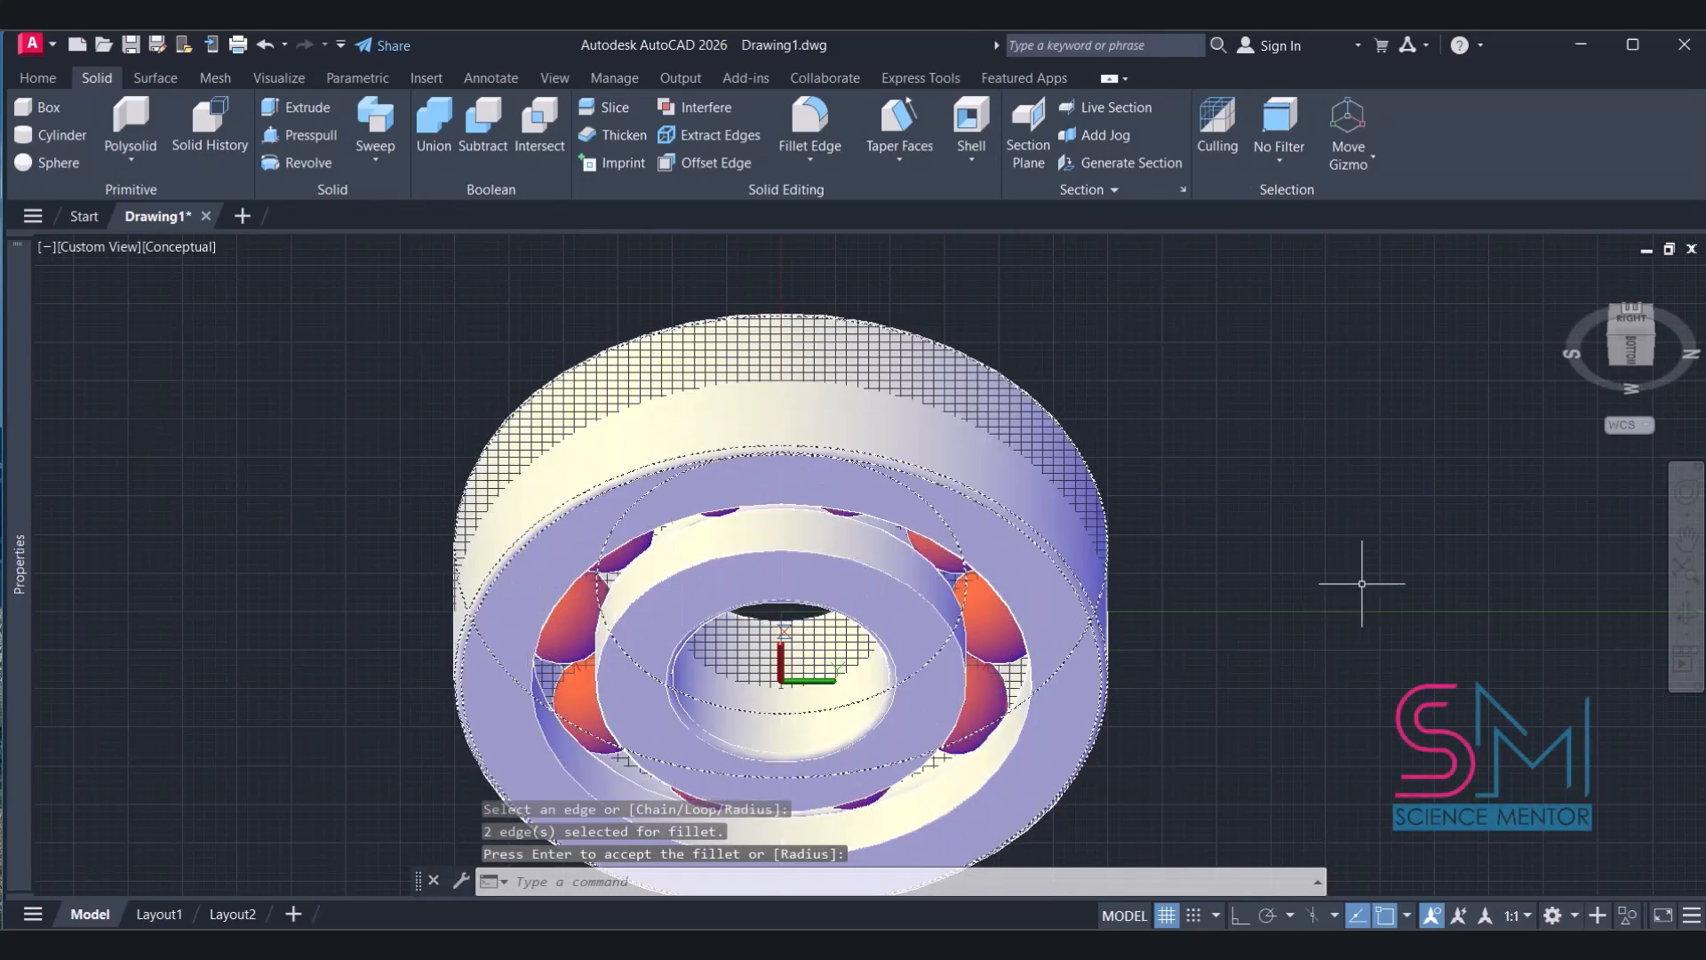
Set the viewport's visual style to Shaded
click(155, 248)
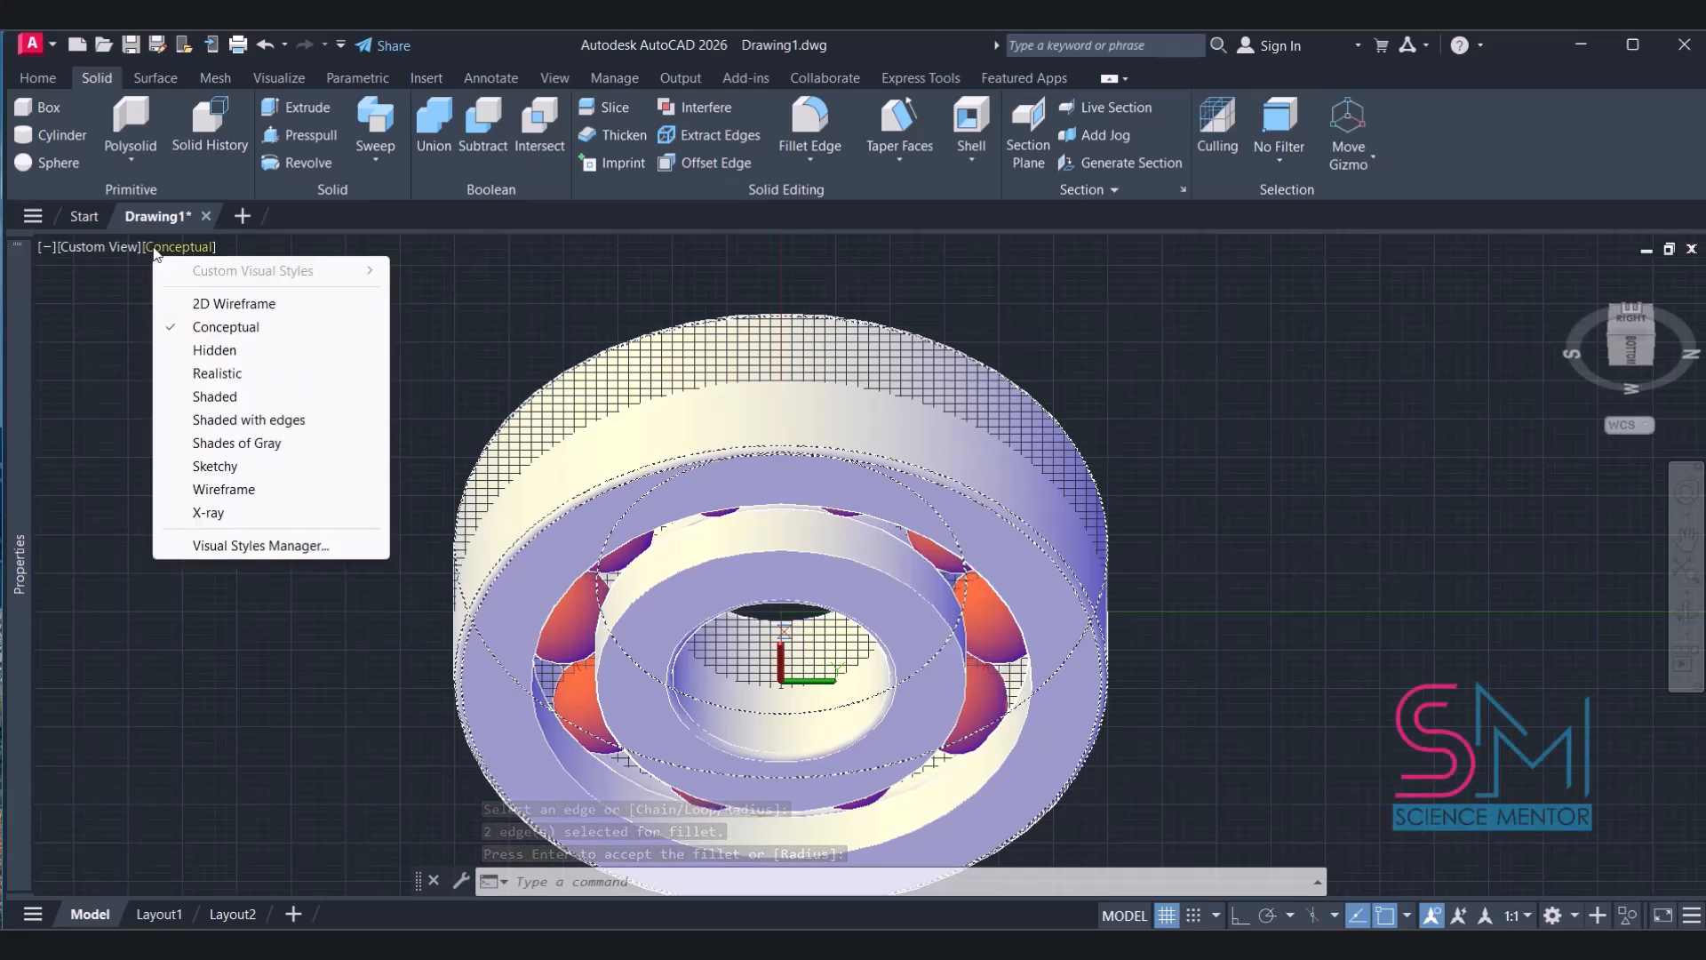
click(202, 393)
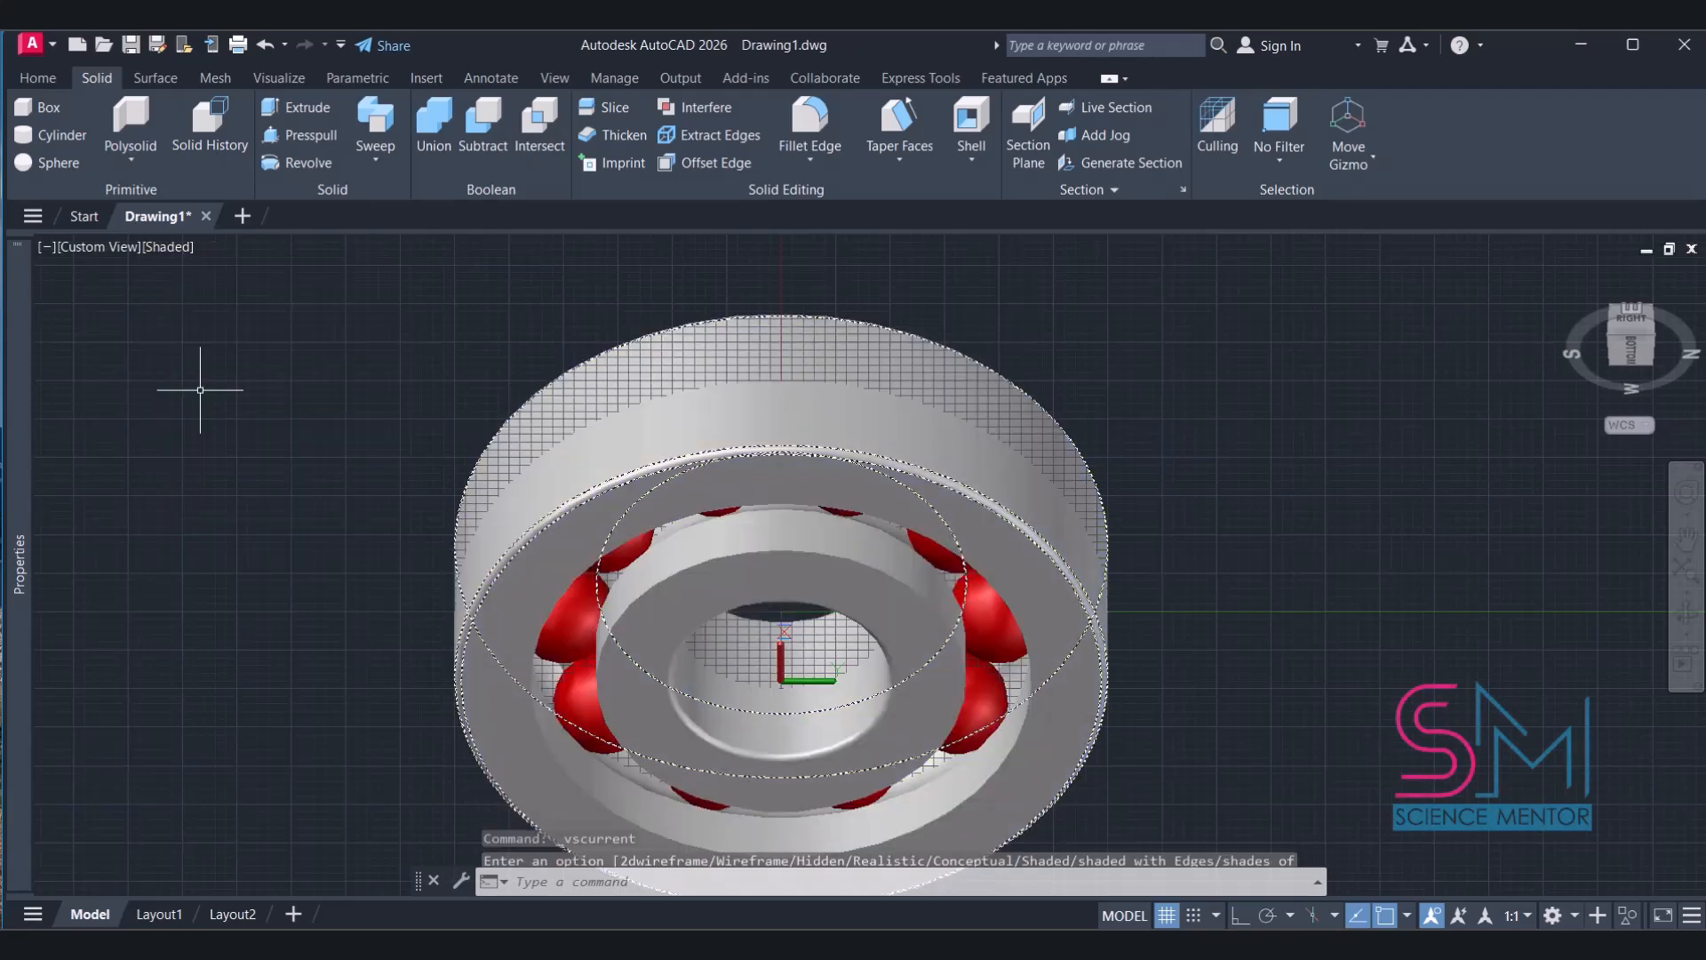
scroll(1332, 371, down, 3)
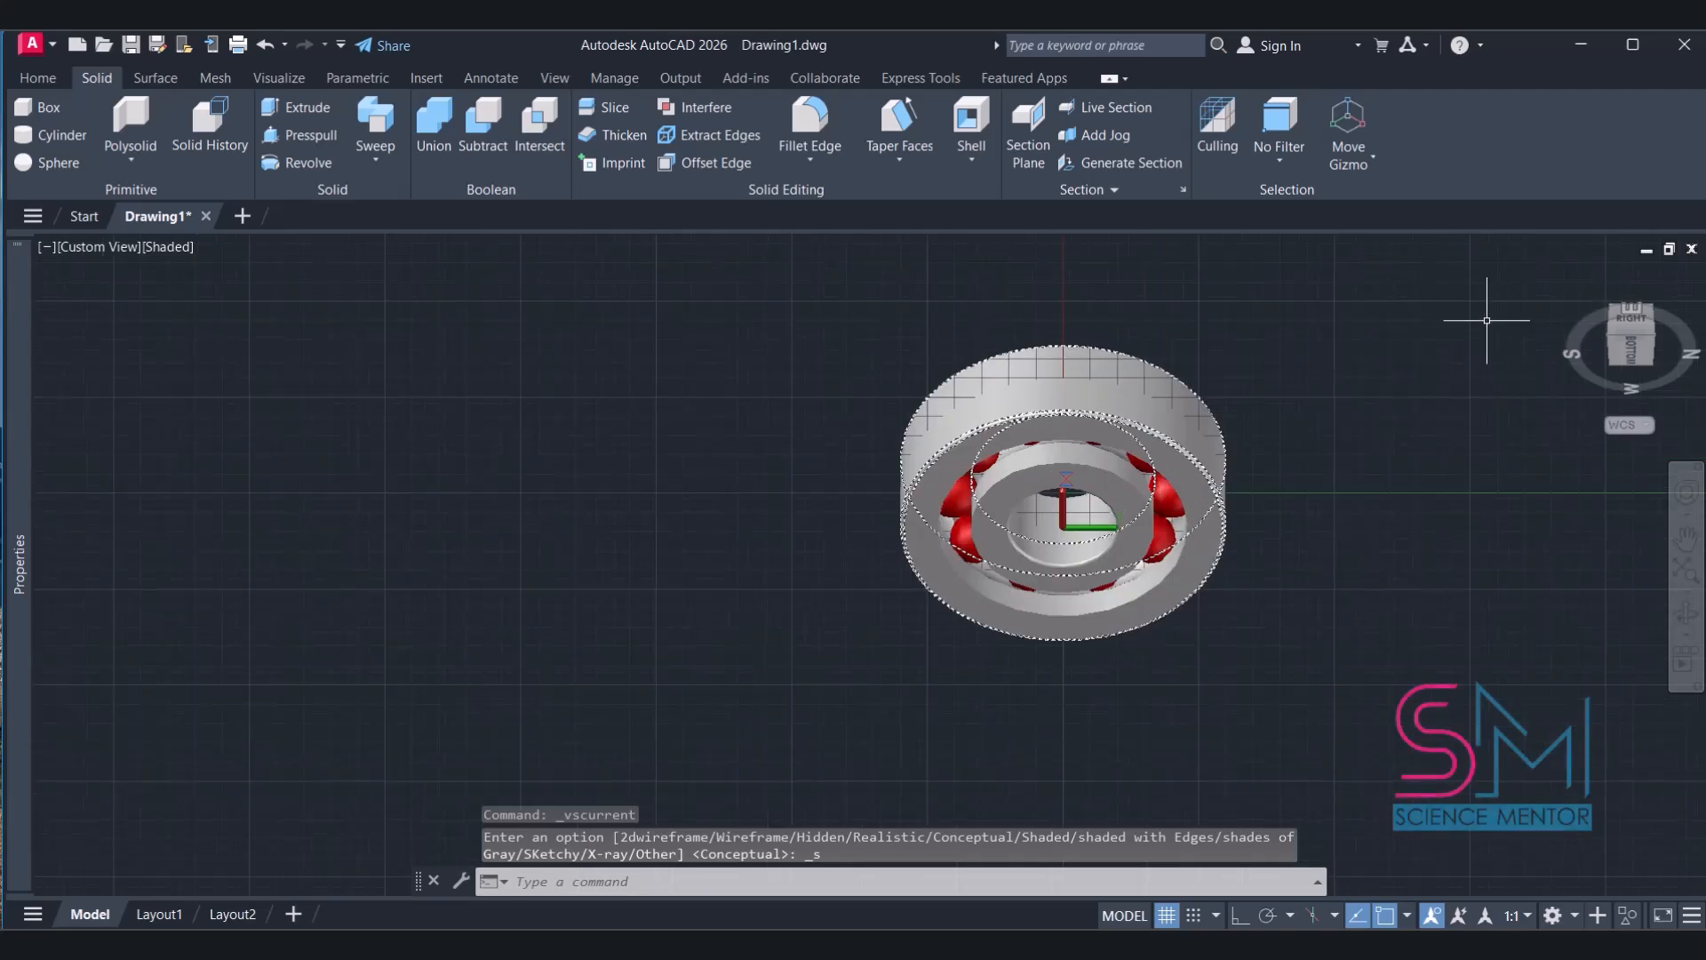
Orbit around the shaded bearing to examine the balls and filleted ring edges from above and below
click(1688, 604)
mouse_move(1231, 465)
mouse_down()
mouse_move(1203, 598)
mouse_move(1221, 490)
mouse_up()
shift+middle_drag(1221, 490, 1102, 560)
scroll(1101, 426, up, 3)
scroll(1101, 427, down, 1)
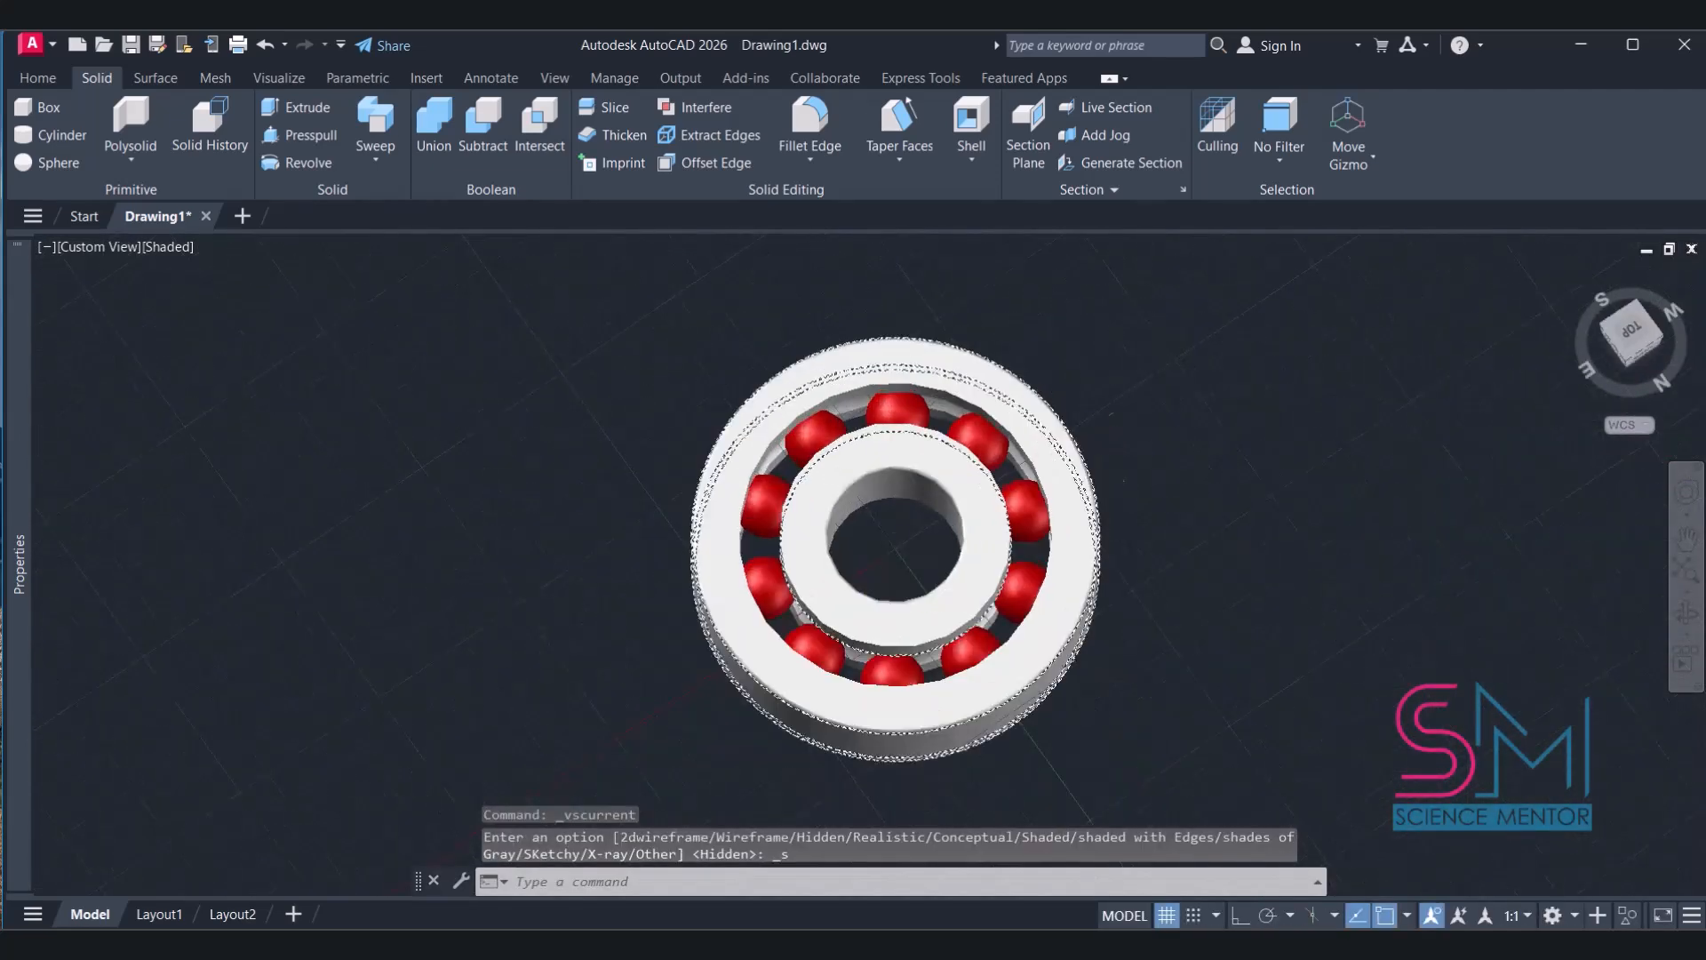
scroll(1095, 429, up, 6)
scroll(1137, 515, down, 2)
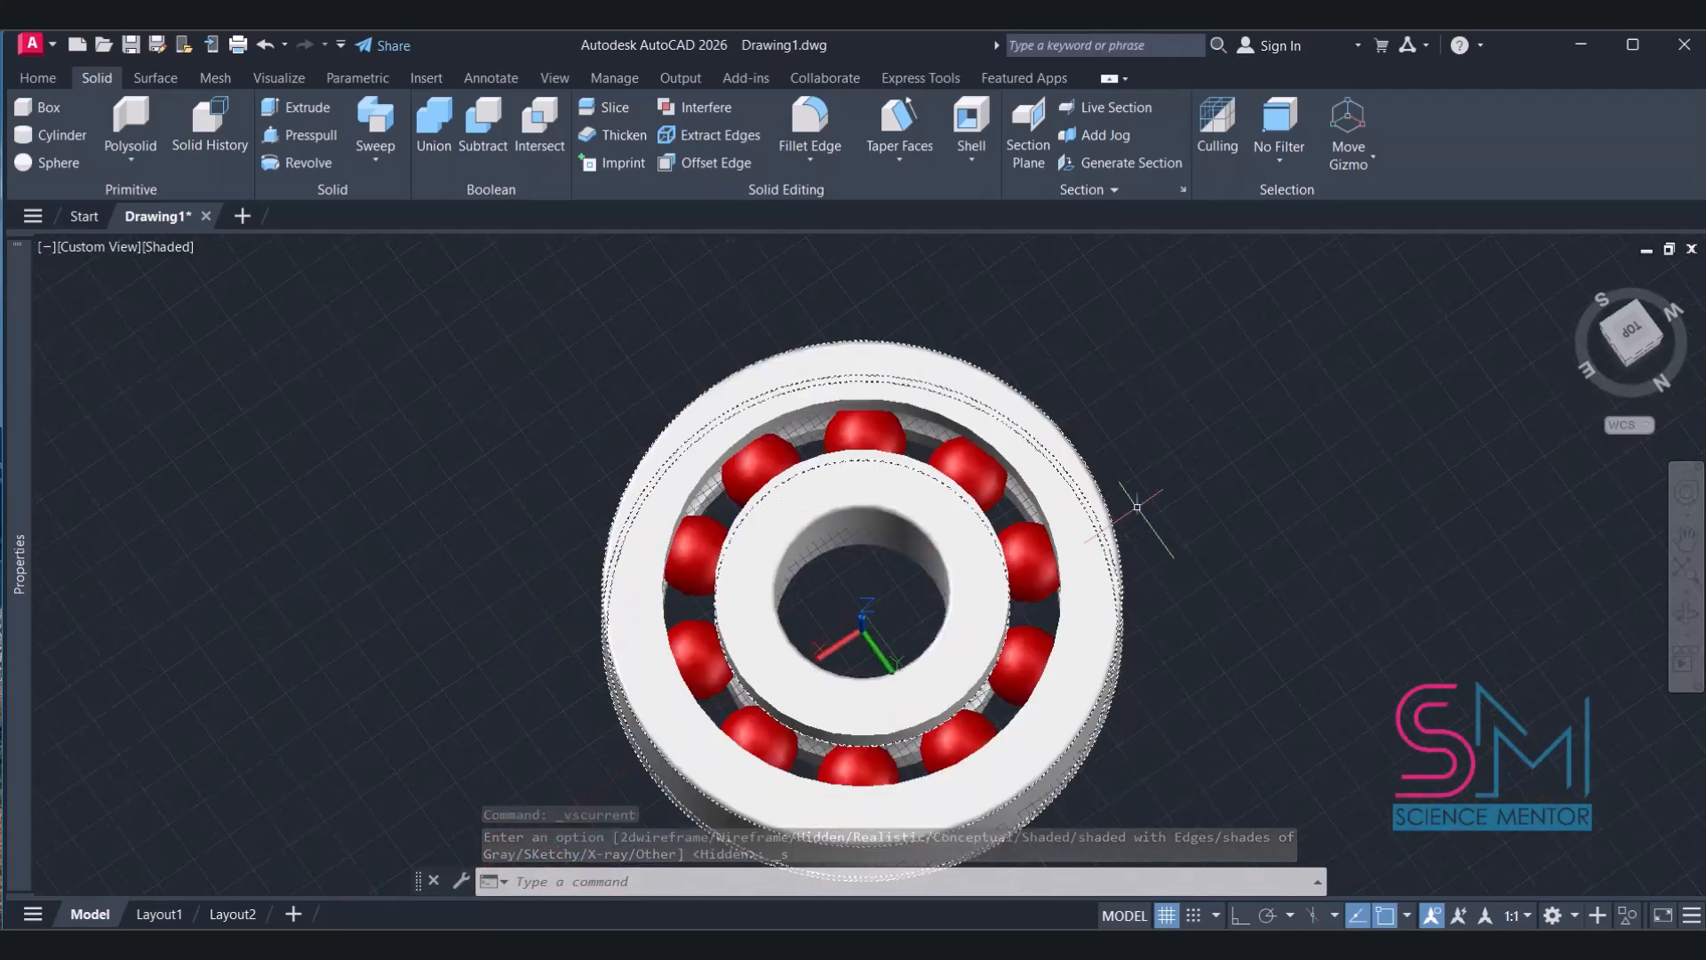
click(1686, 615)
drag(1107, 707, 1019, 372)
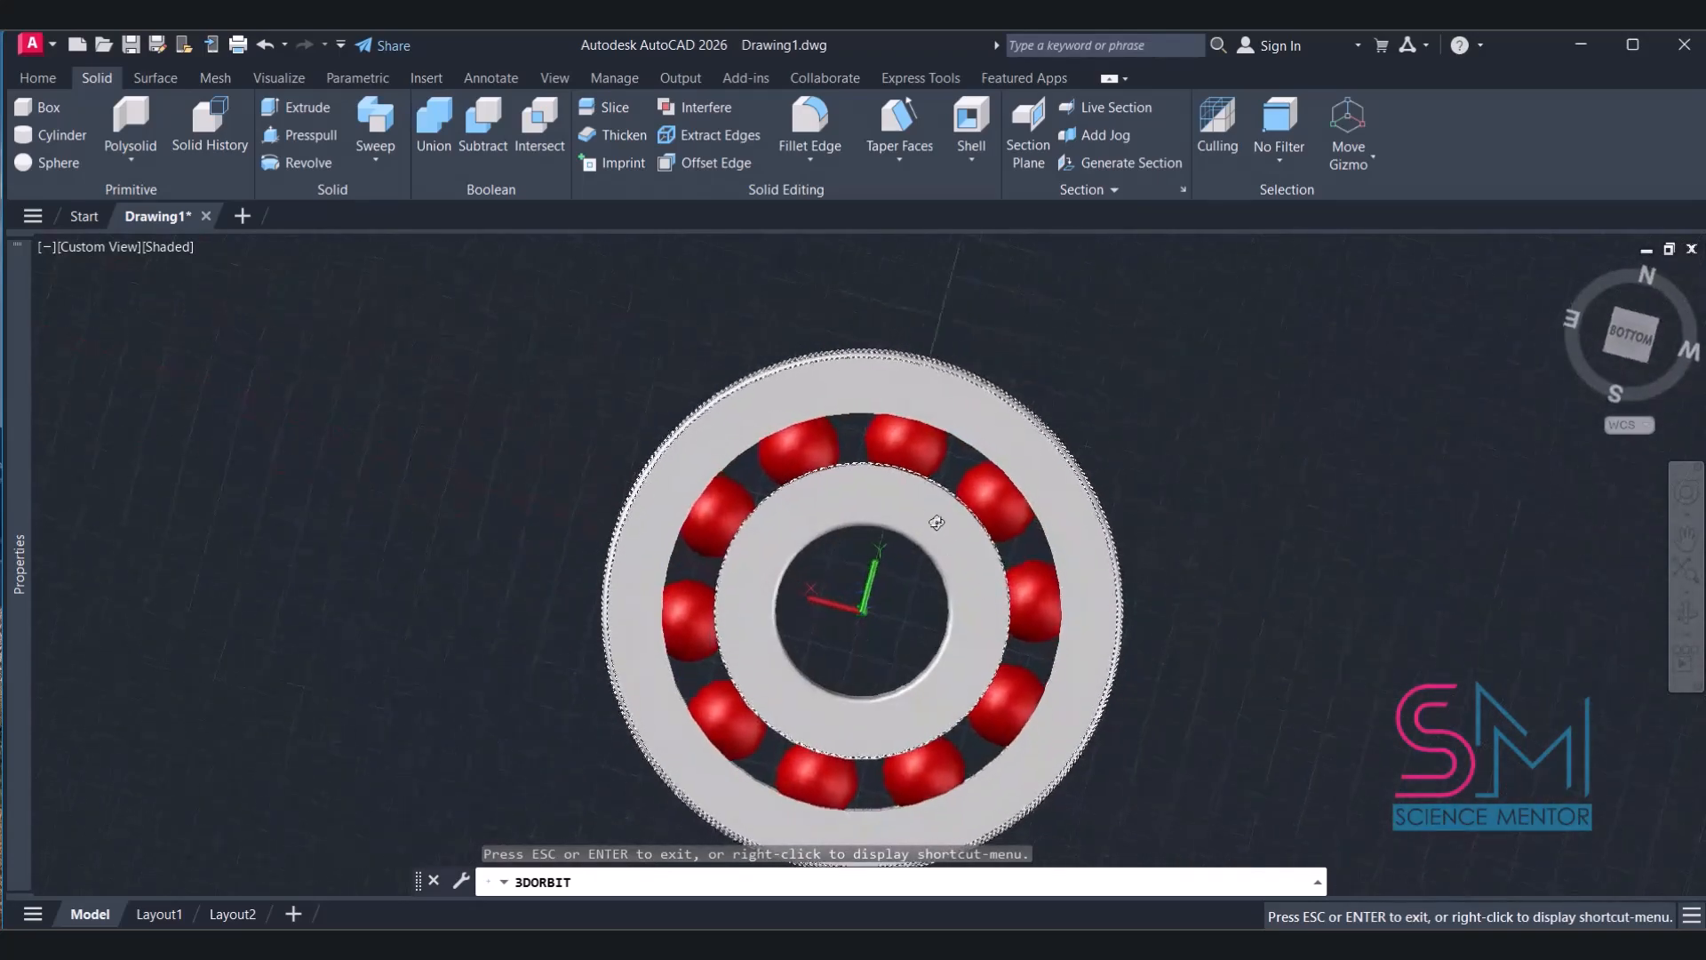